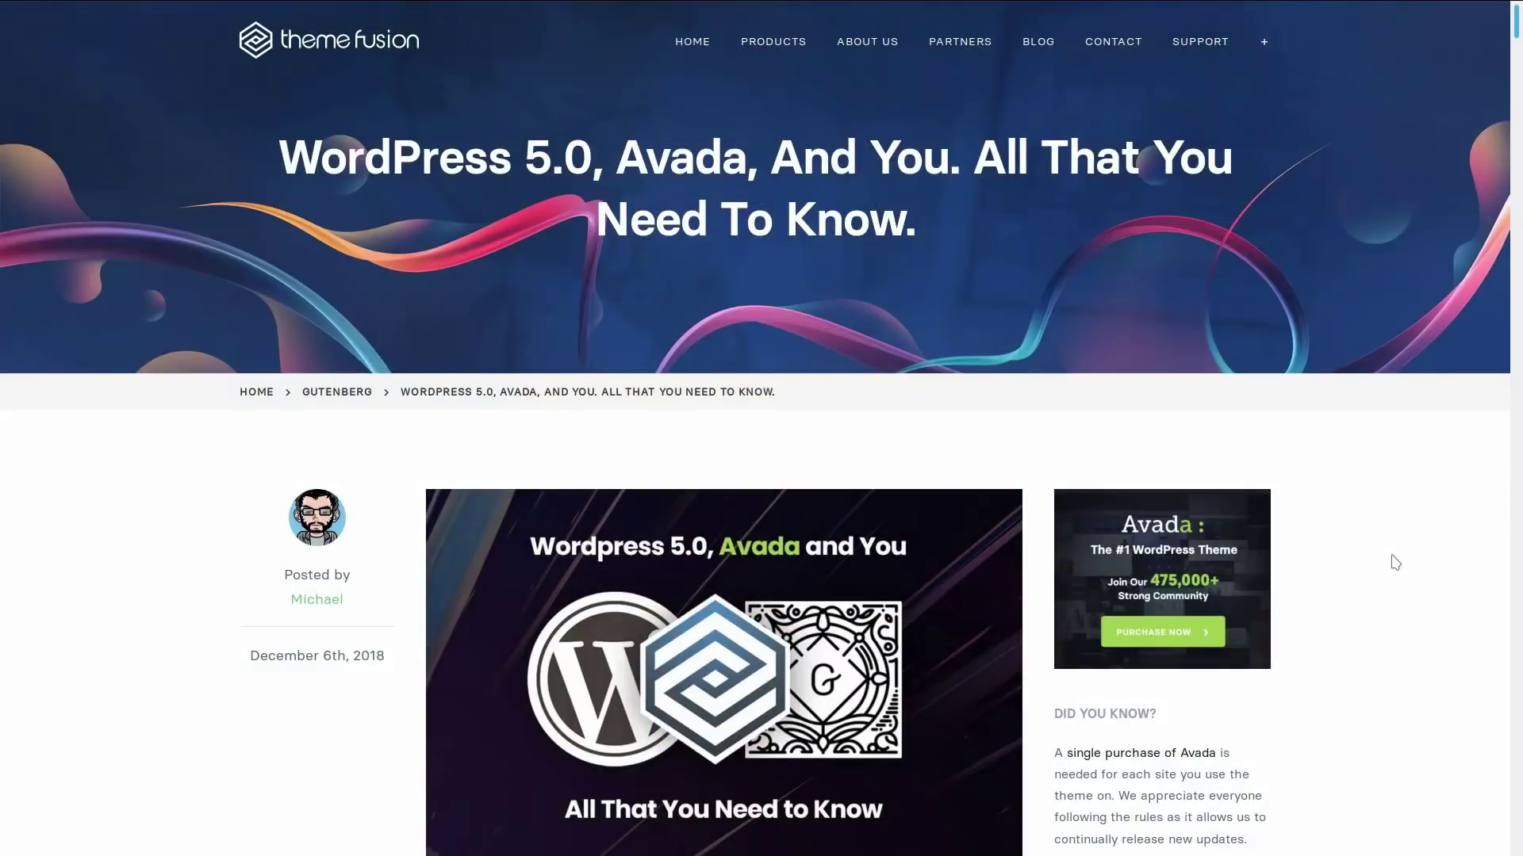
Step: Scroll the ThemeFusion article down to the Classic Editor and Disable Gutenberg plugin sections
scroll(1395, 563, down, 8)
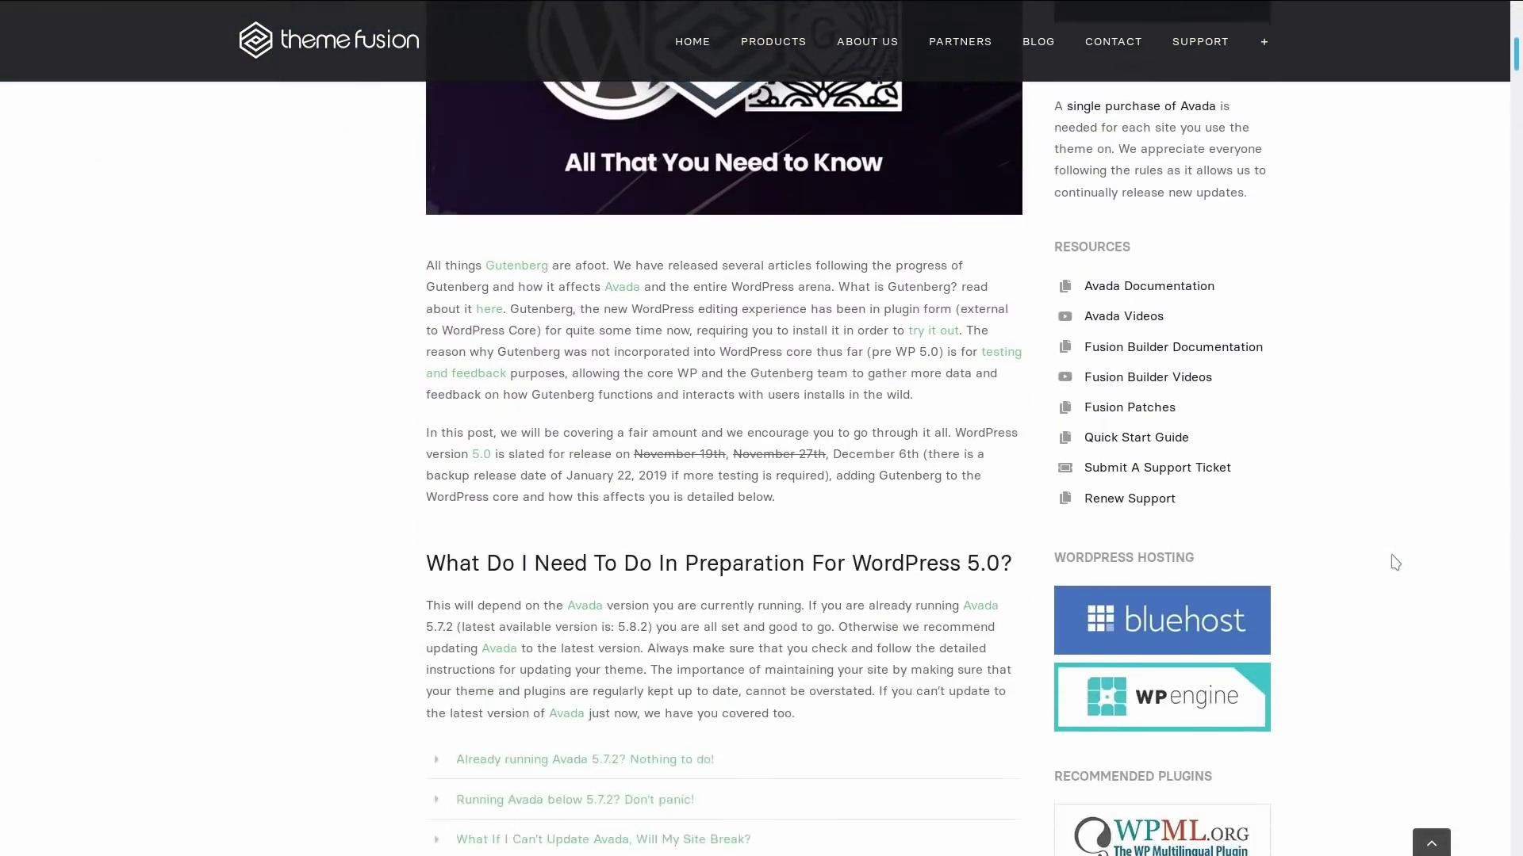
scroll(1395, 562, down, 5)
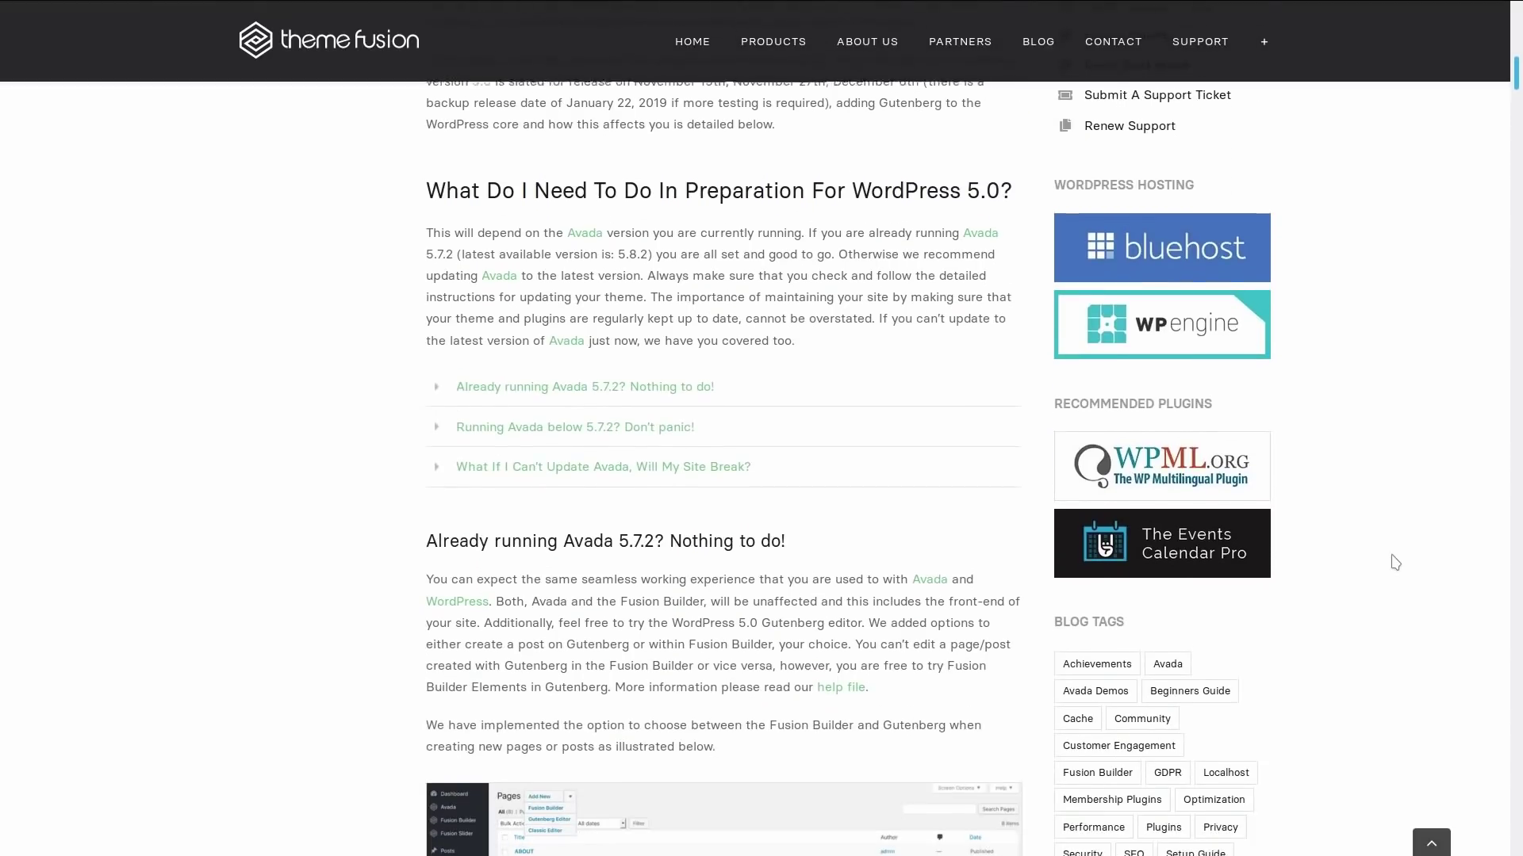
scroll(1395, 562, down, 5)
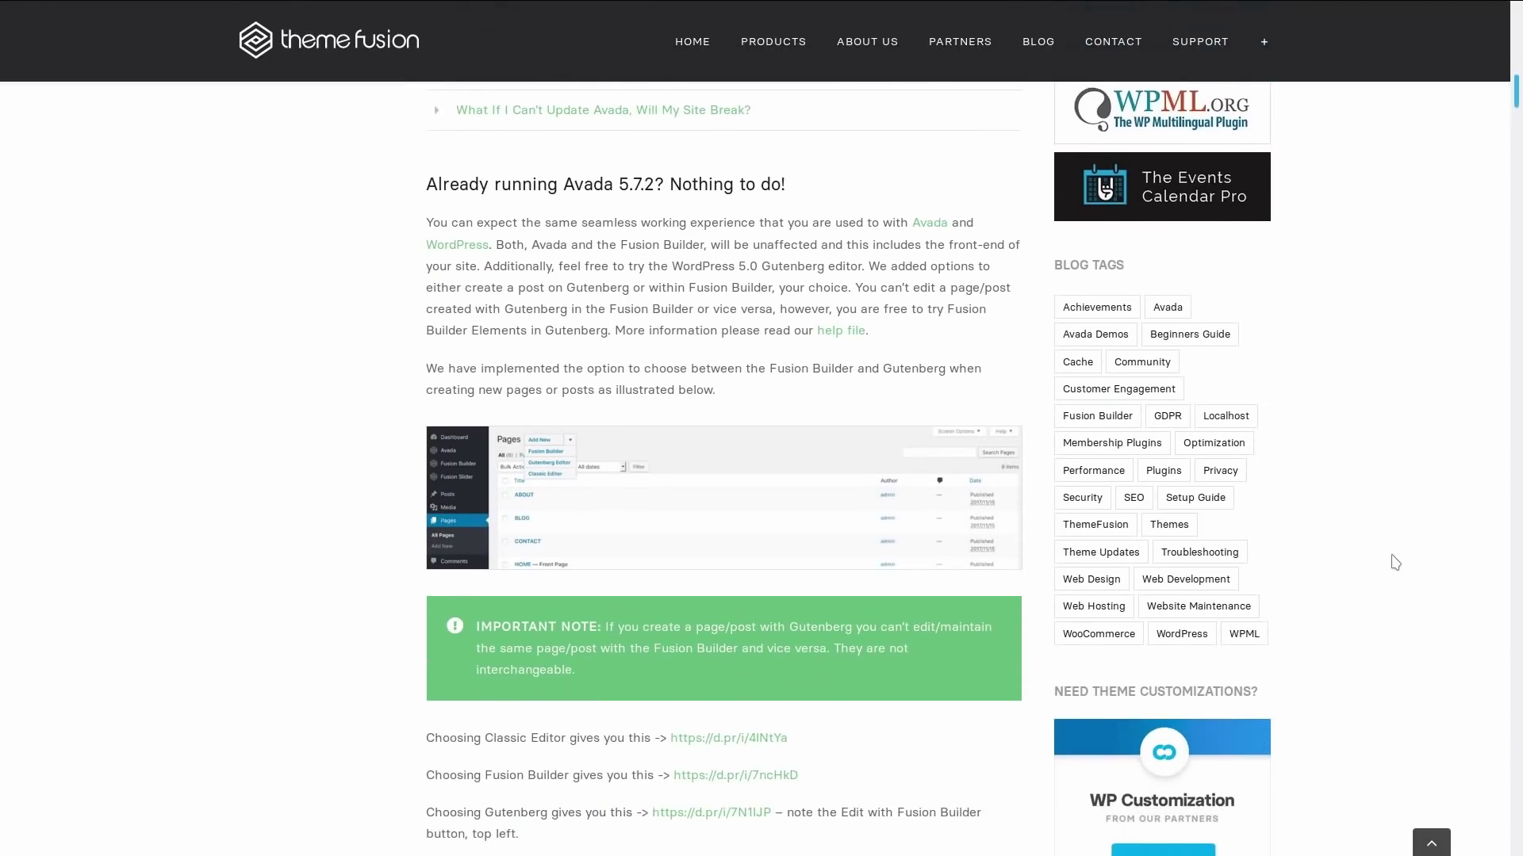
scroll(1395, 562, down, 4)
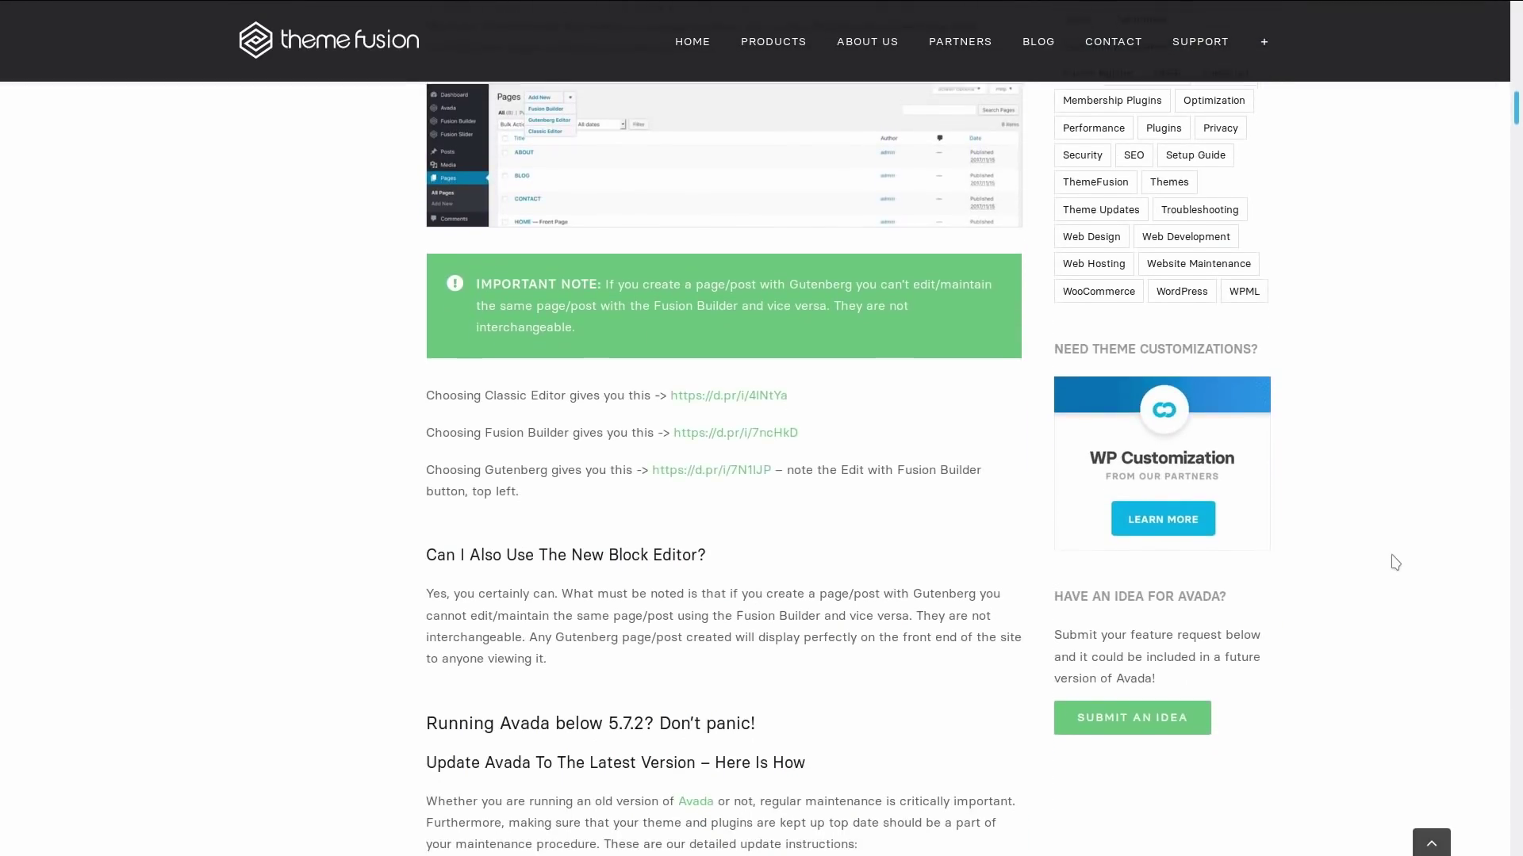
scroll(1395, 562, down, 5)
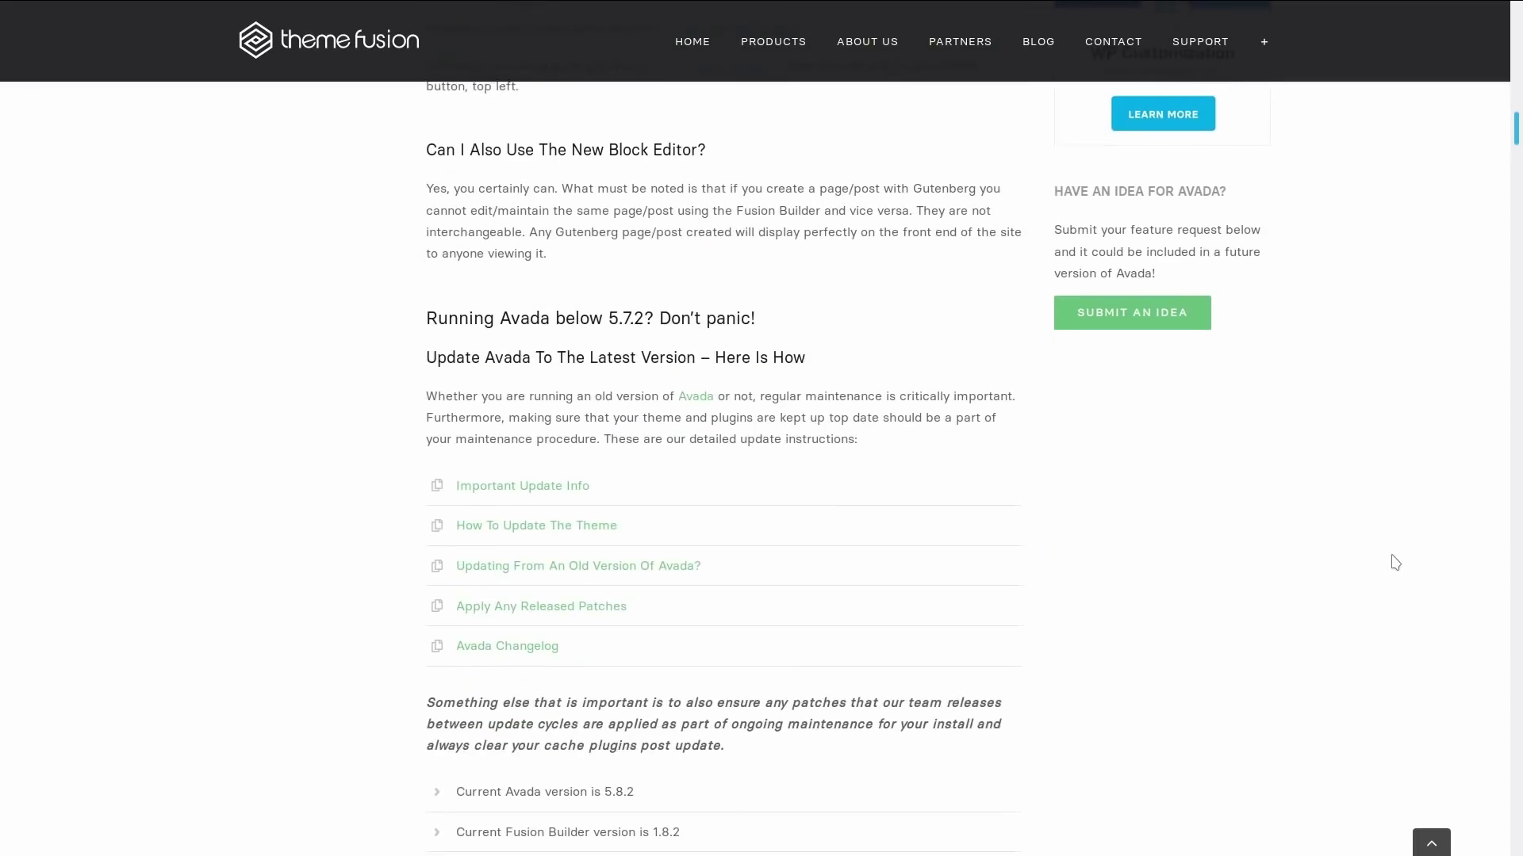
scroll(1395, 562, down, 4)
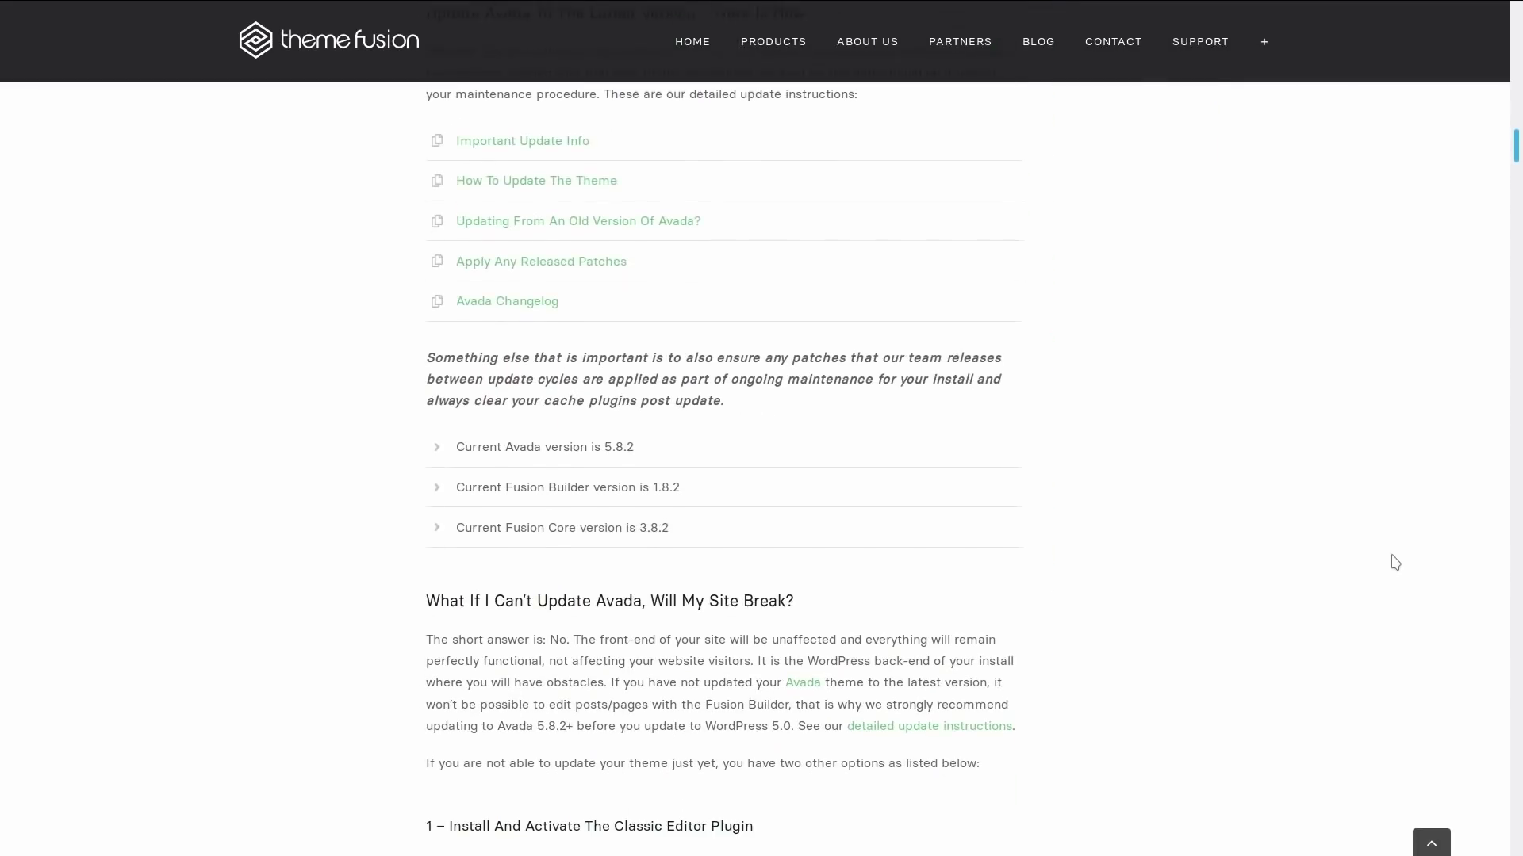
scroll(1395, 563, down, 3)
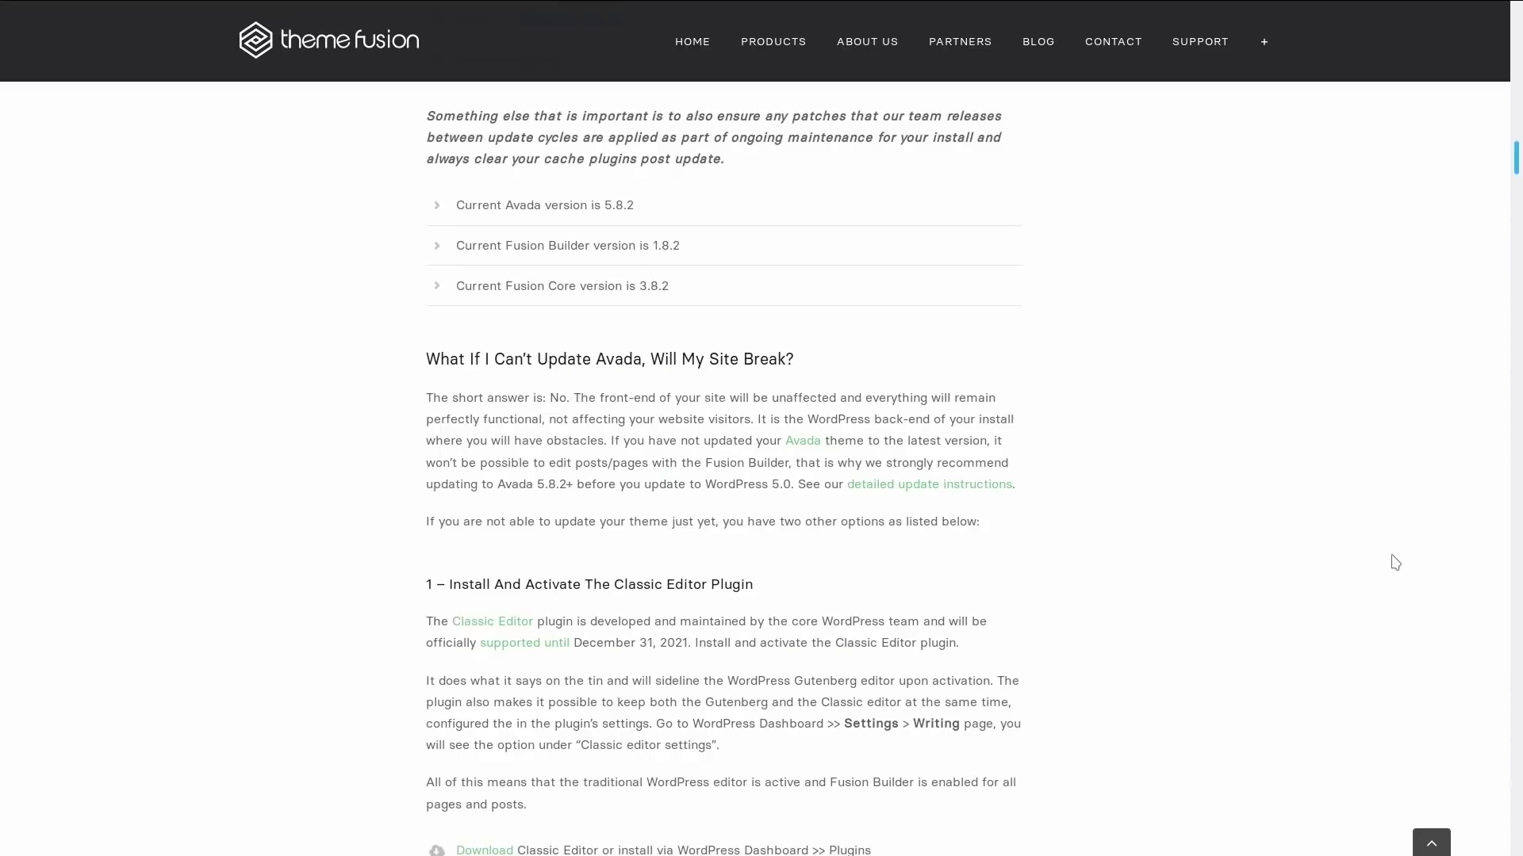
scroll(1395, 563, down, 4)
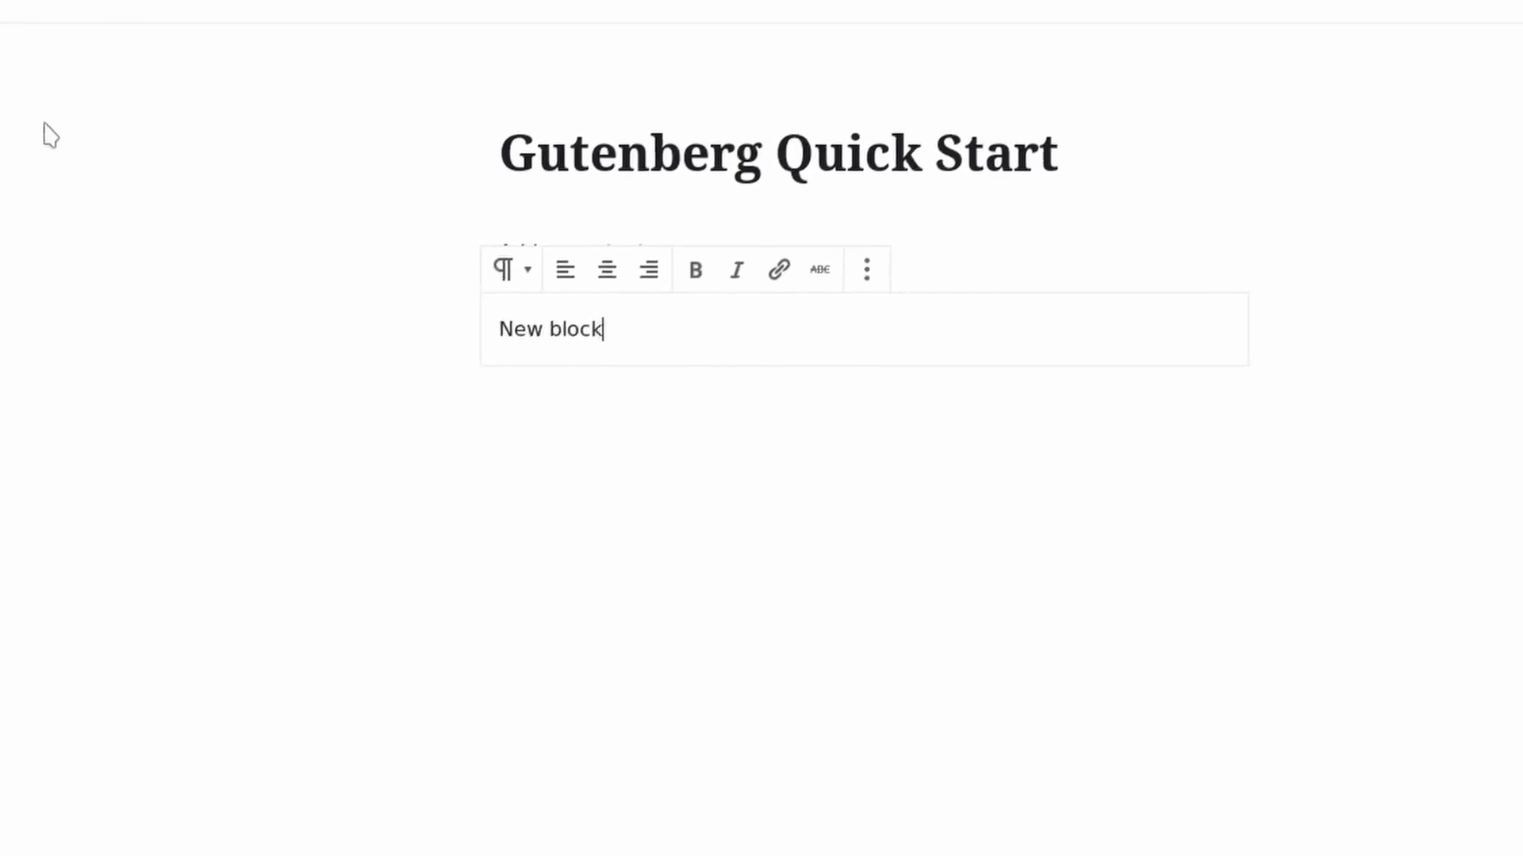
Step: Add an empty paragraph block and an 'Inserted block' paragraph above New block
click(29, 32)
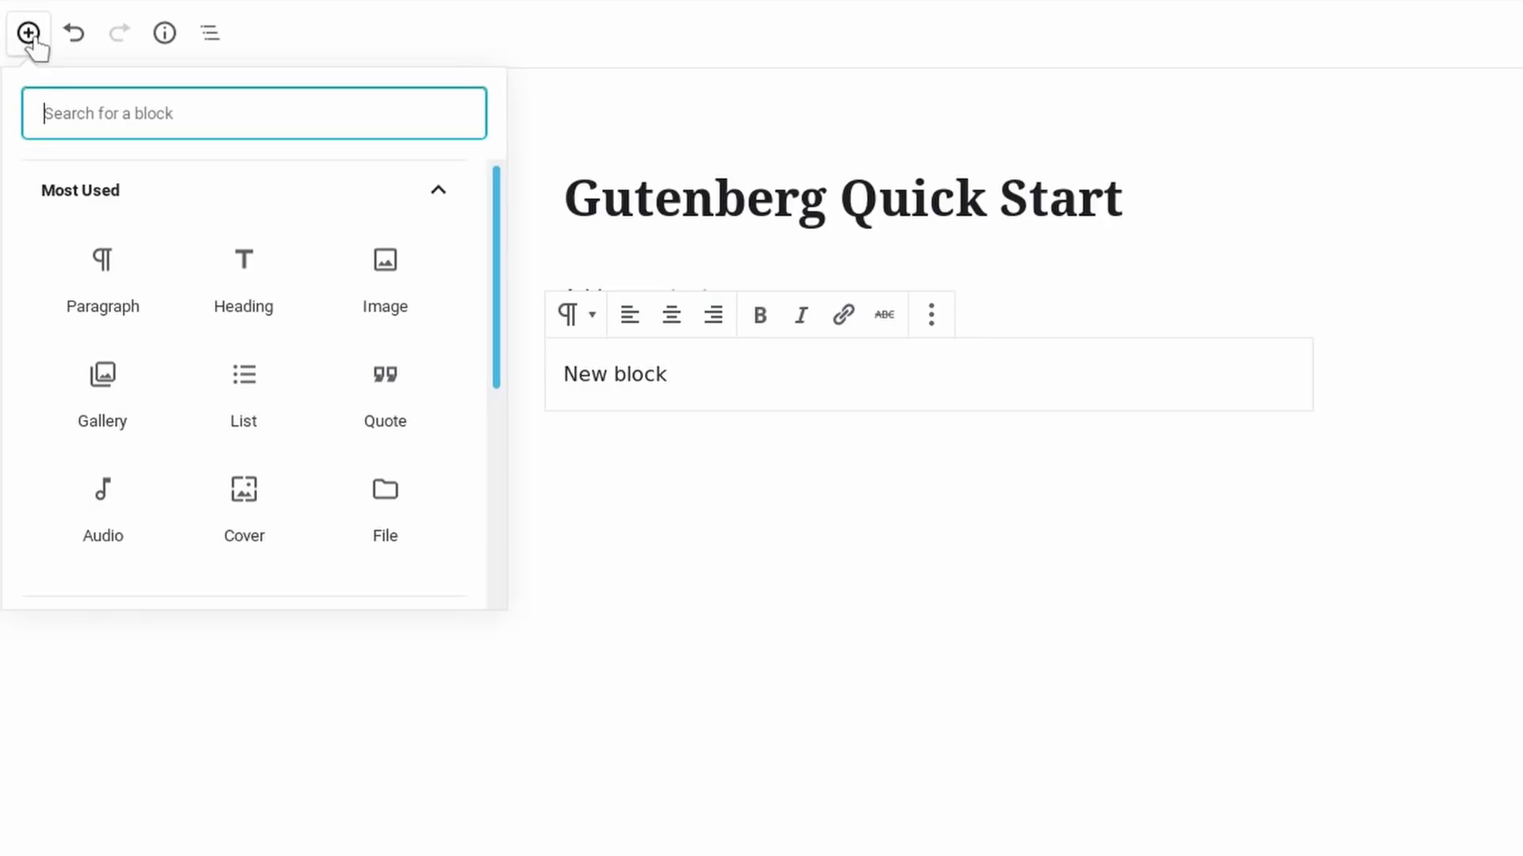
click(124, 257)
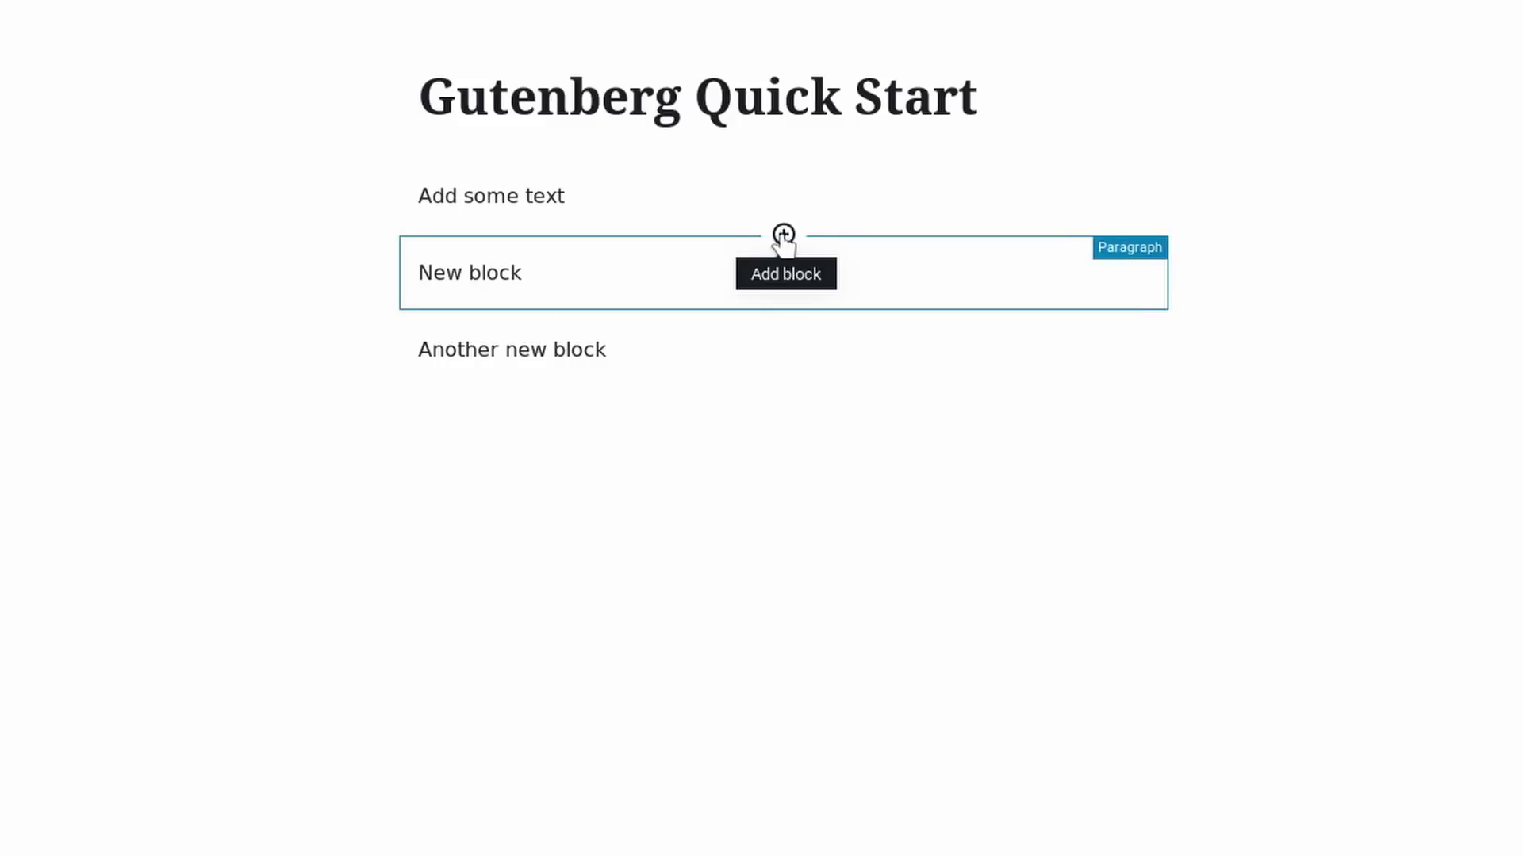
click(784, 235)
click(631, 480)
text(Inserted block)
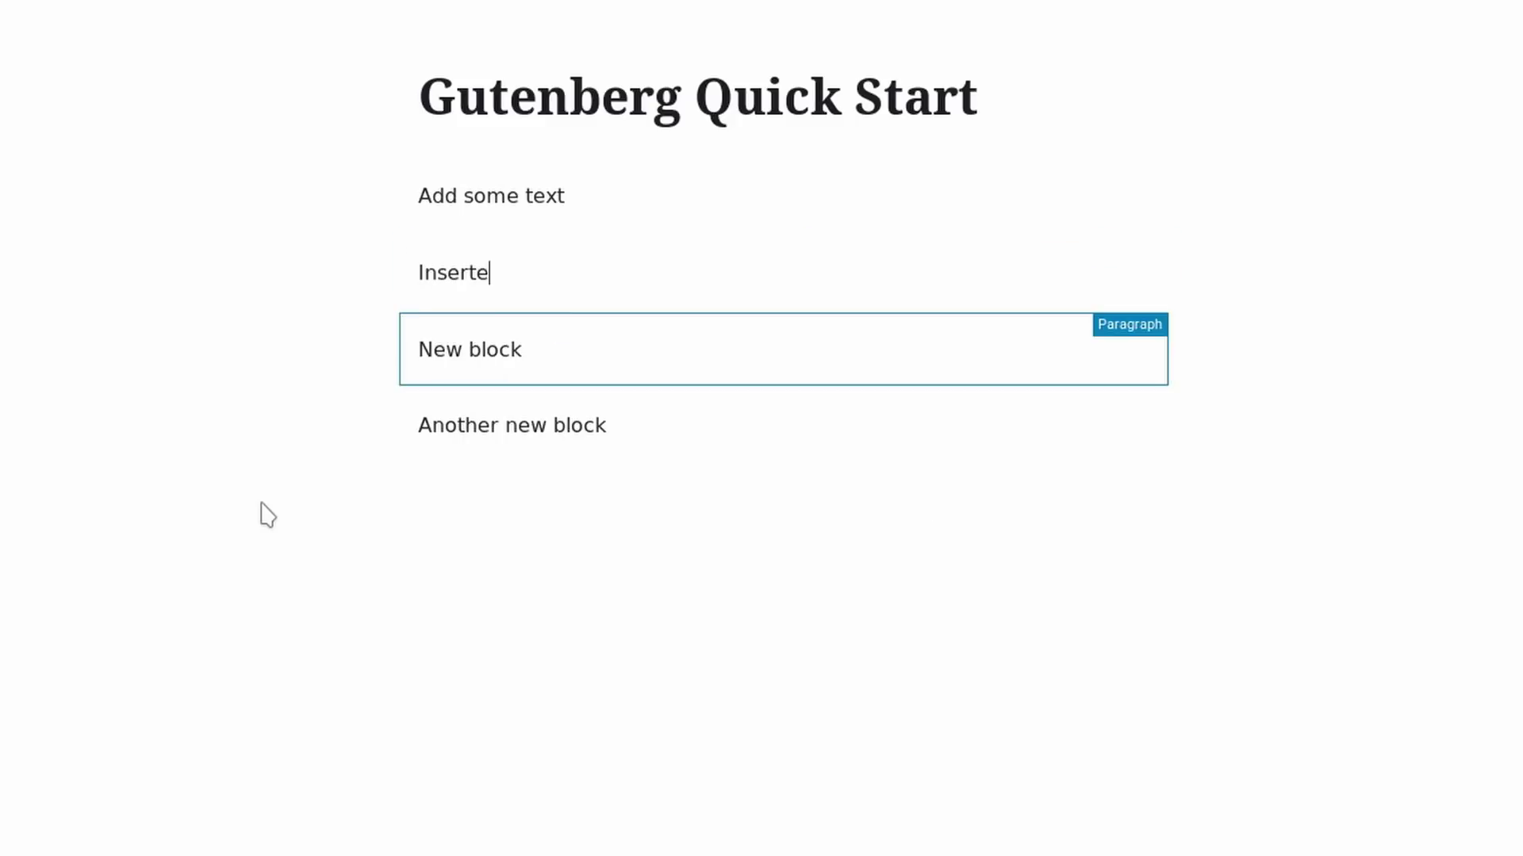
Step: Insert an 'Above' paragraph before Another new block via More Options > Insert Before
click(704, 420)
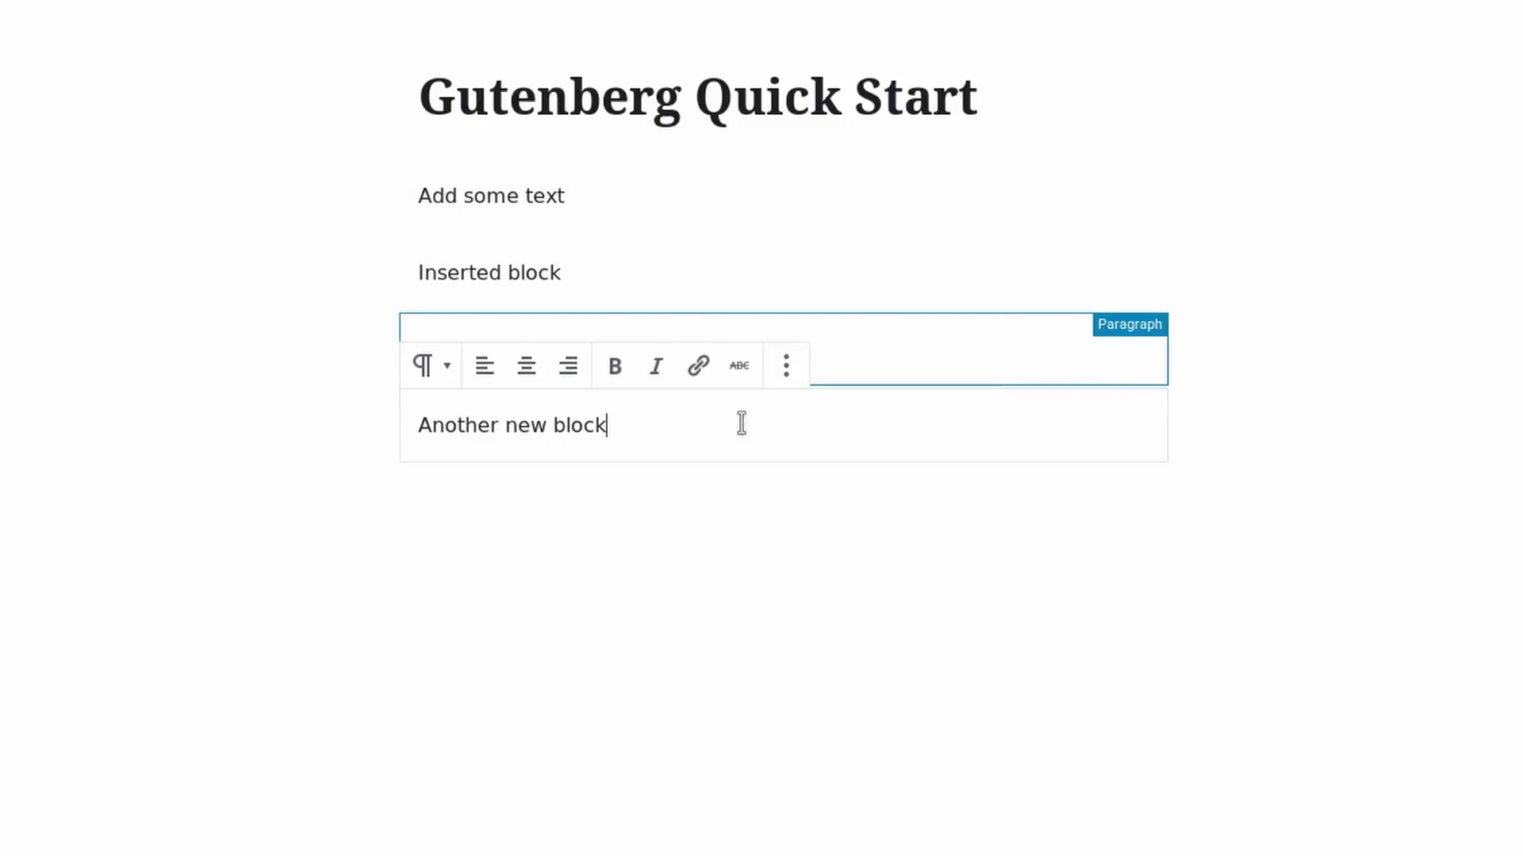
click(788, 376)
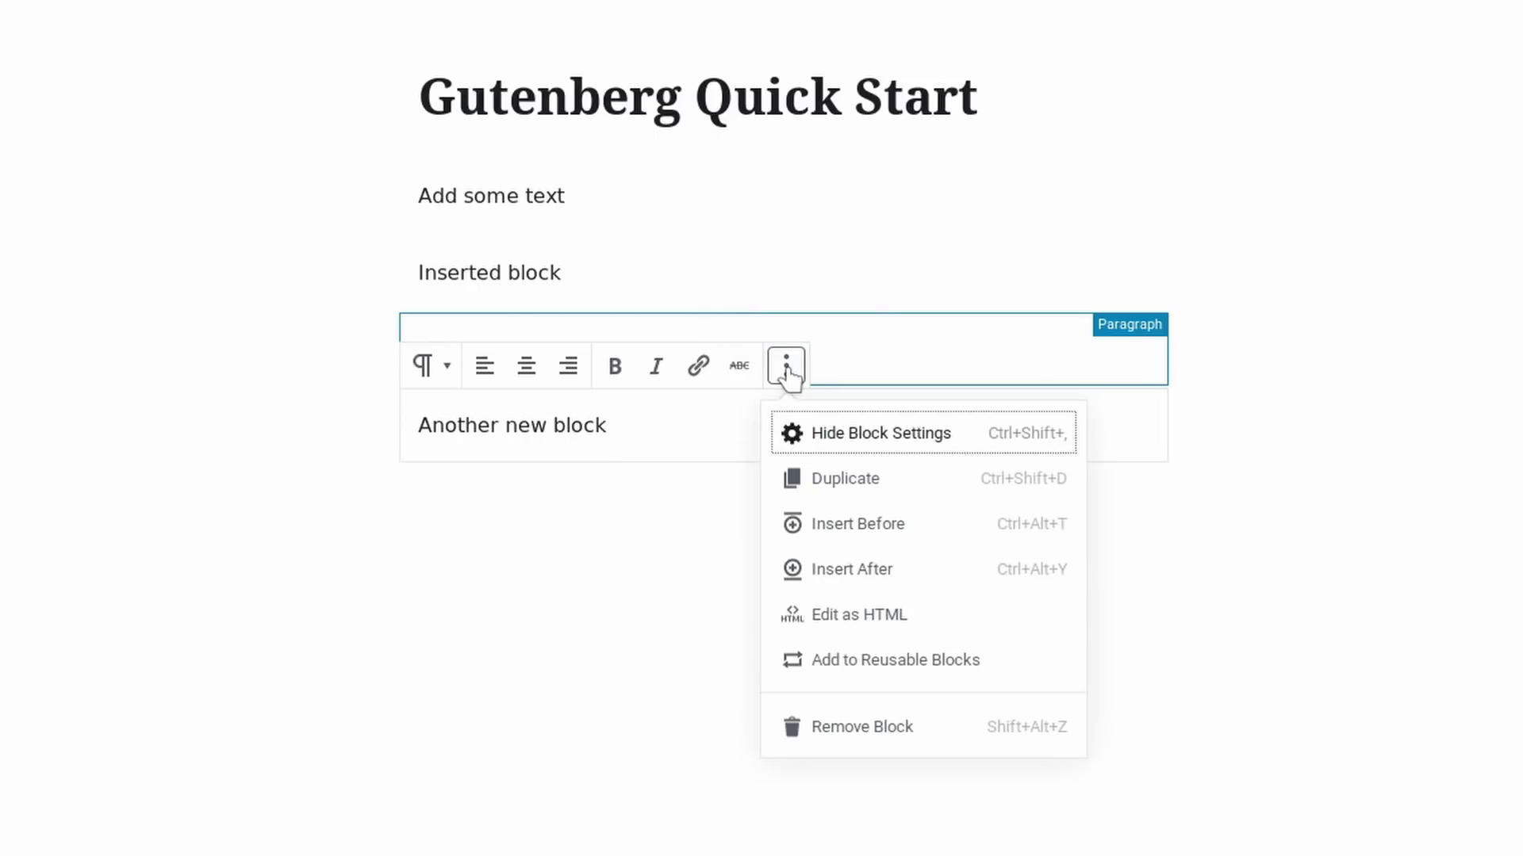
click(897, 537)
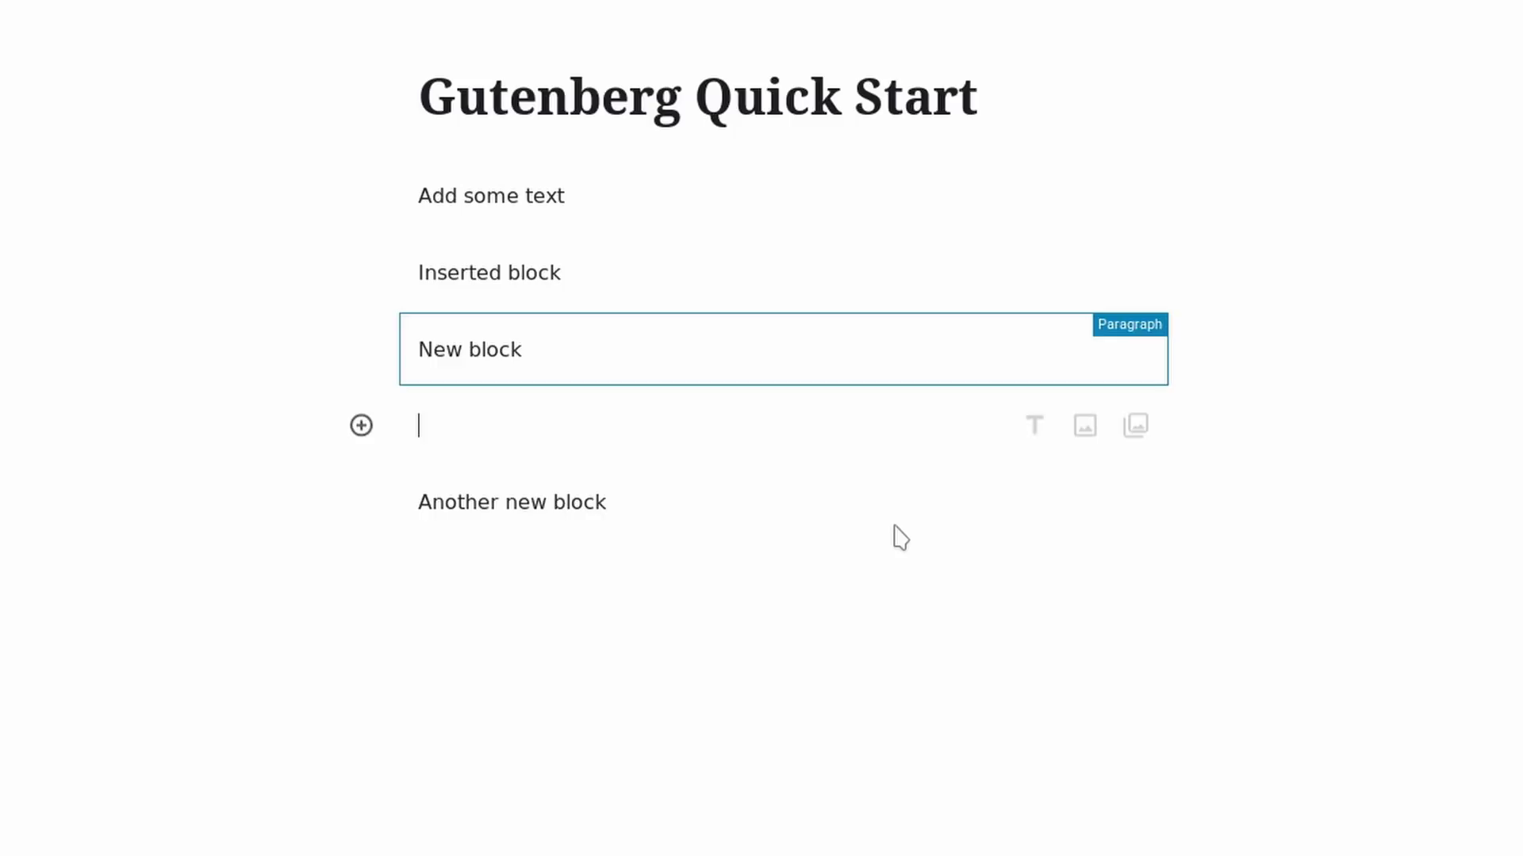
text(Above)
Step: Insert a 'Below' paragraph after Another new block via More Options > Insert After
click(724, 487)
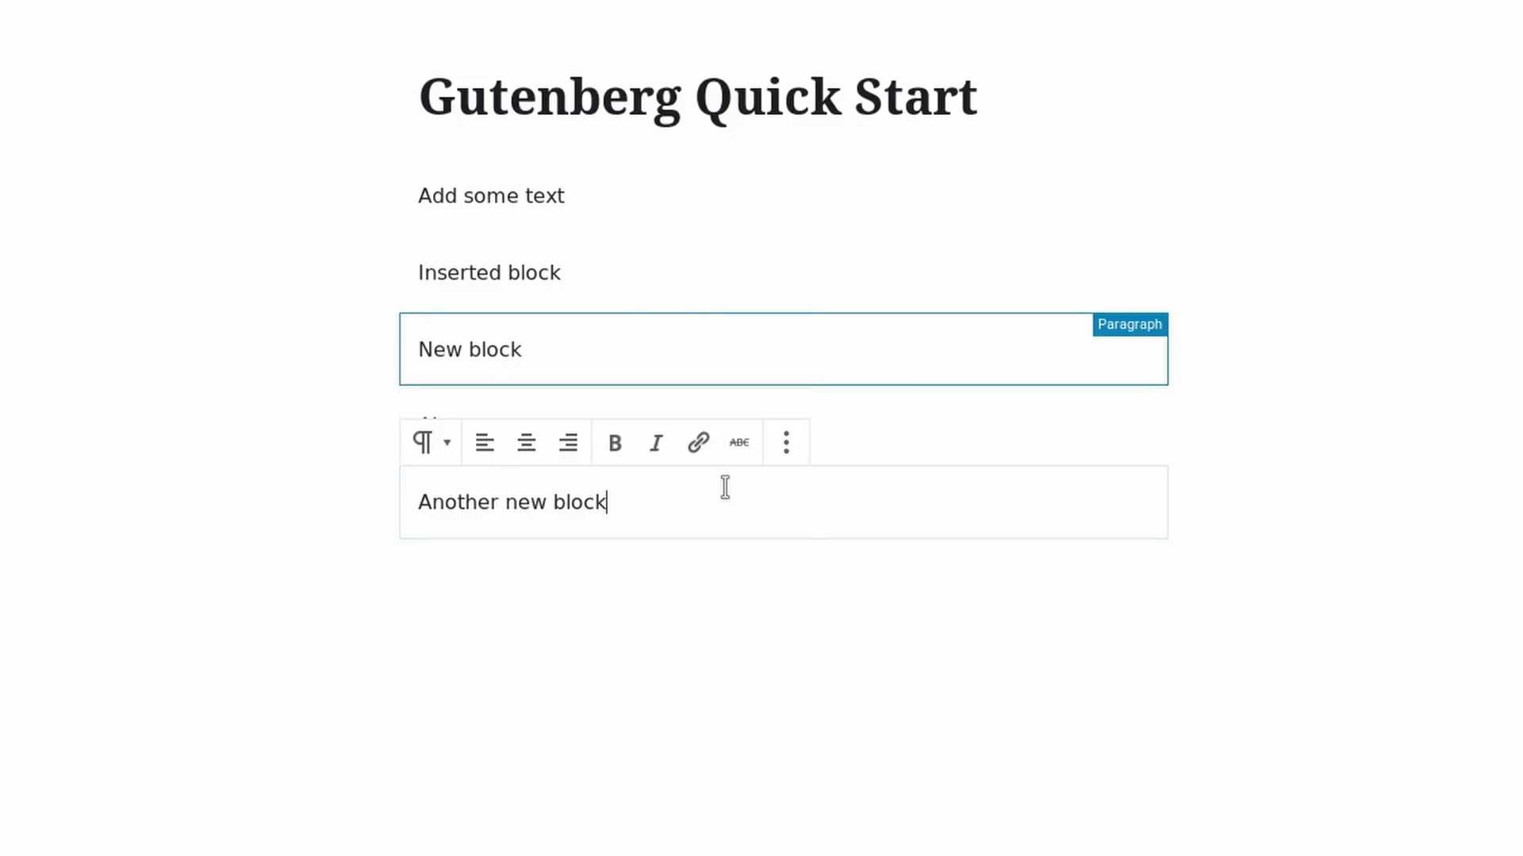
click(785, 444)
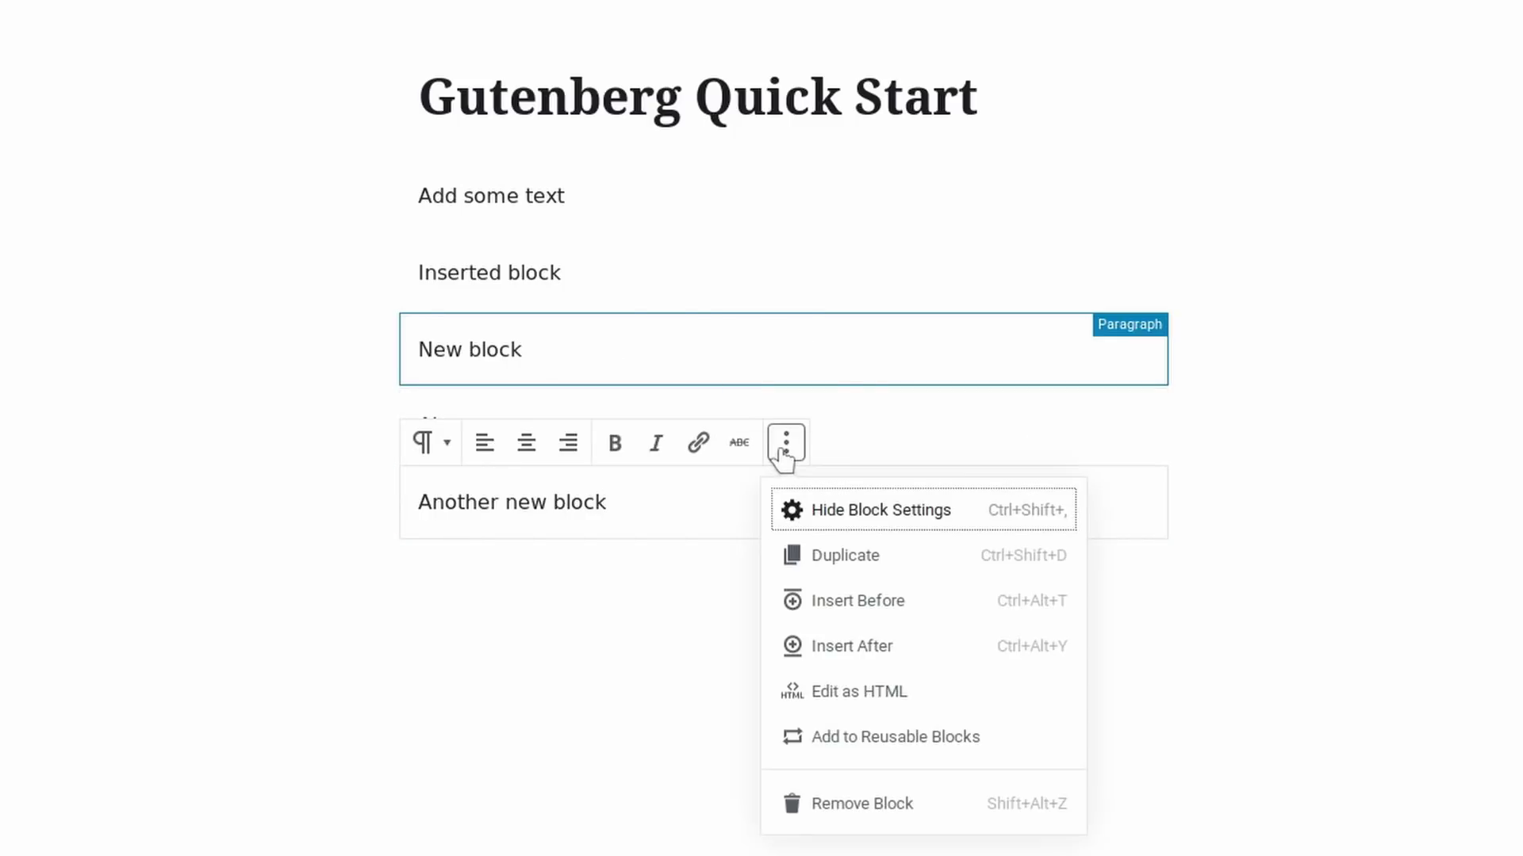
click(861, 649)
text(Below)
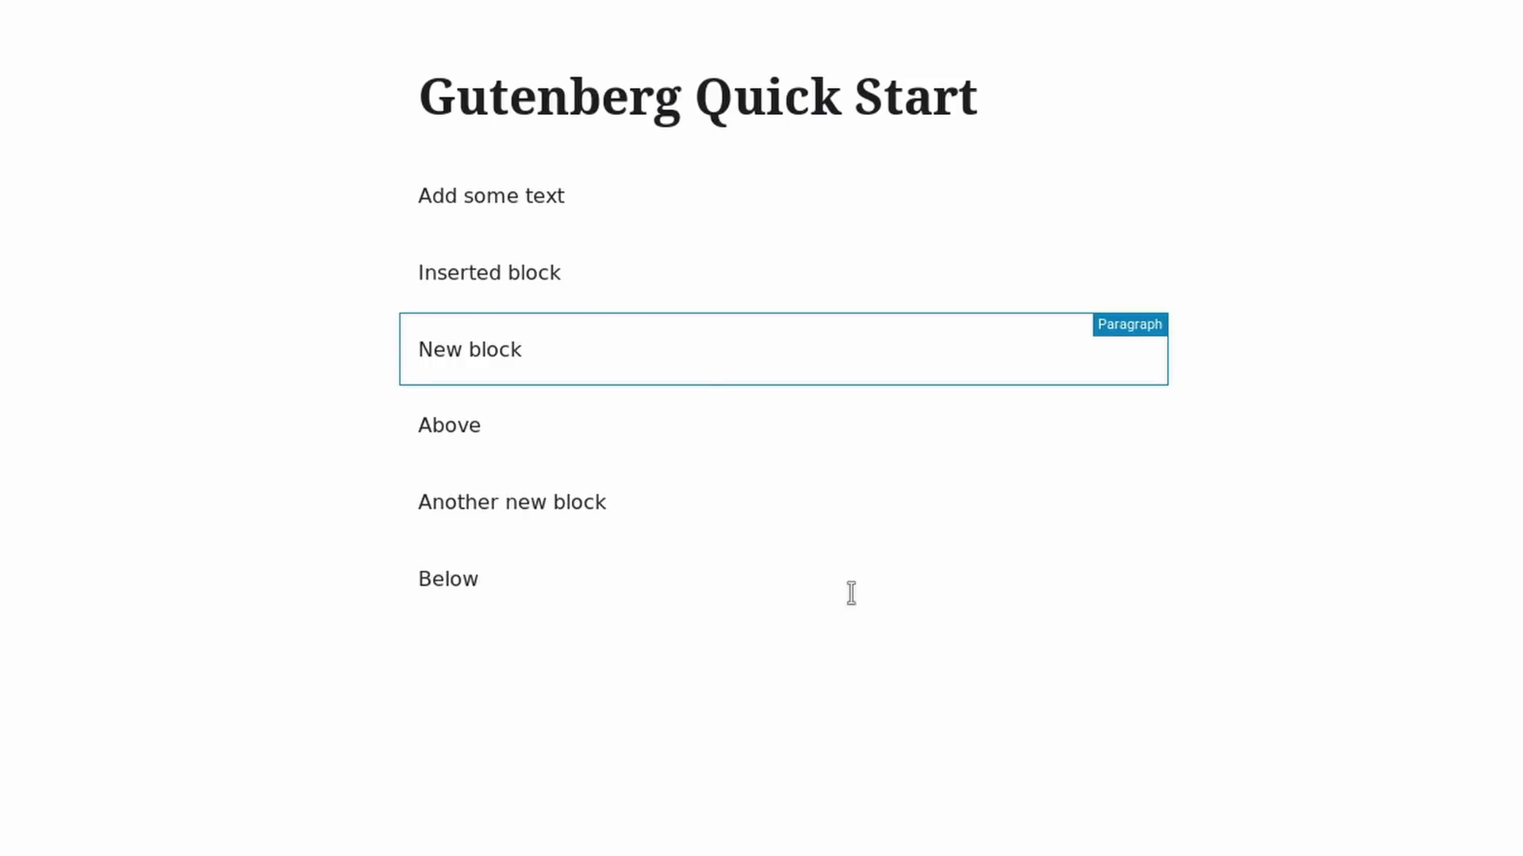
Step: Add a 'shortcut above' paragraph above Inserted block with Ctrl+Alt+T, undo it, and bring up the block's options
click(607, 276)
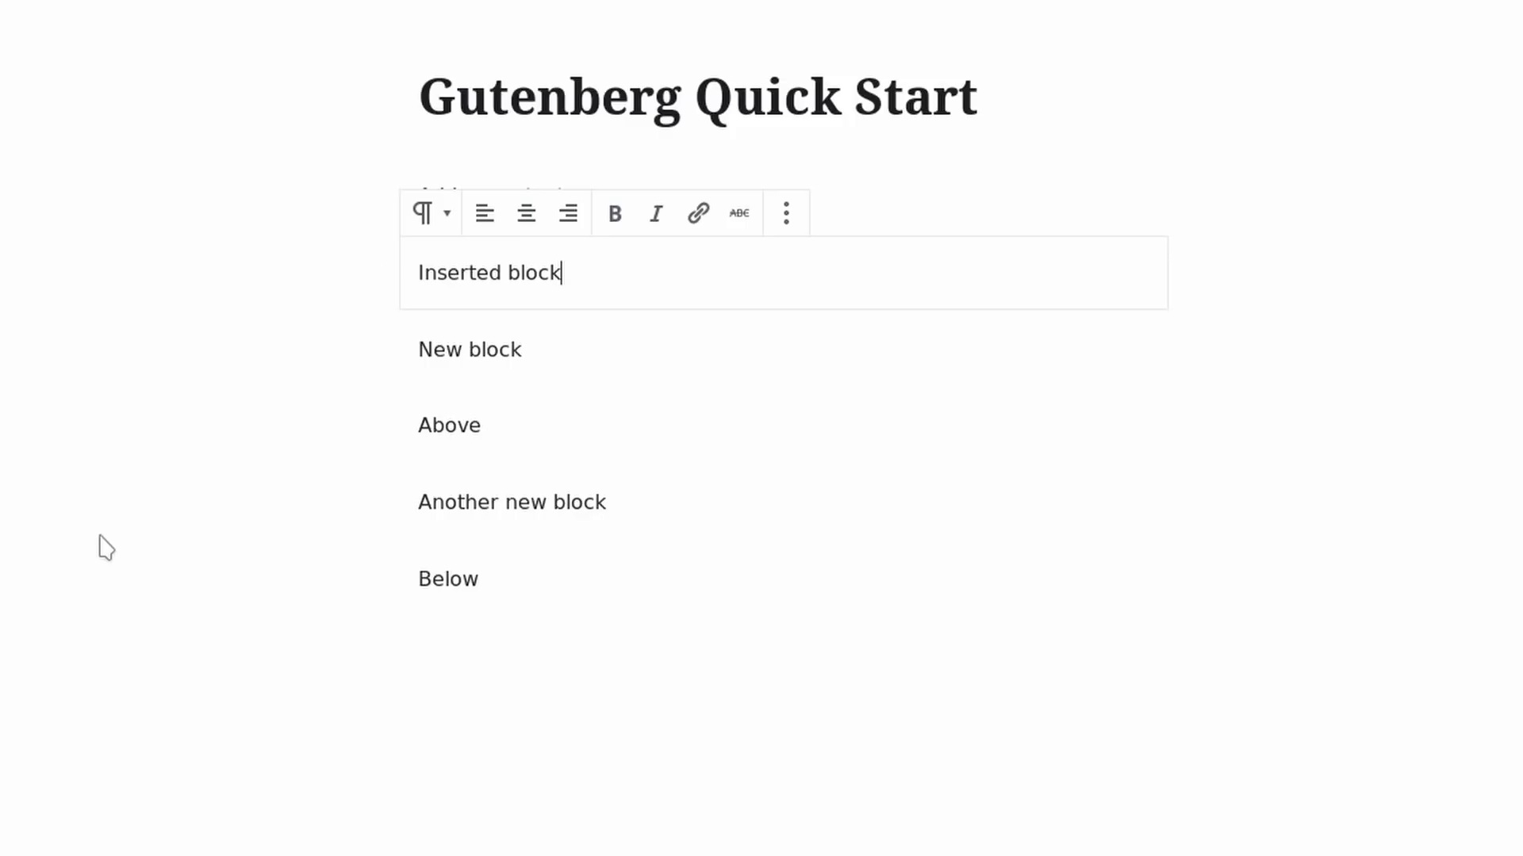
key(ctrl+alt+t)
text(shortcut above)
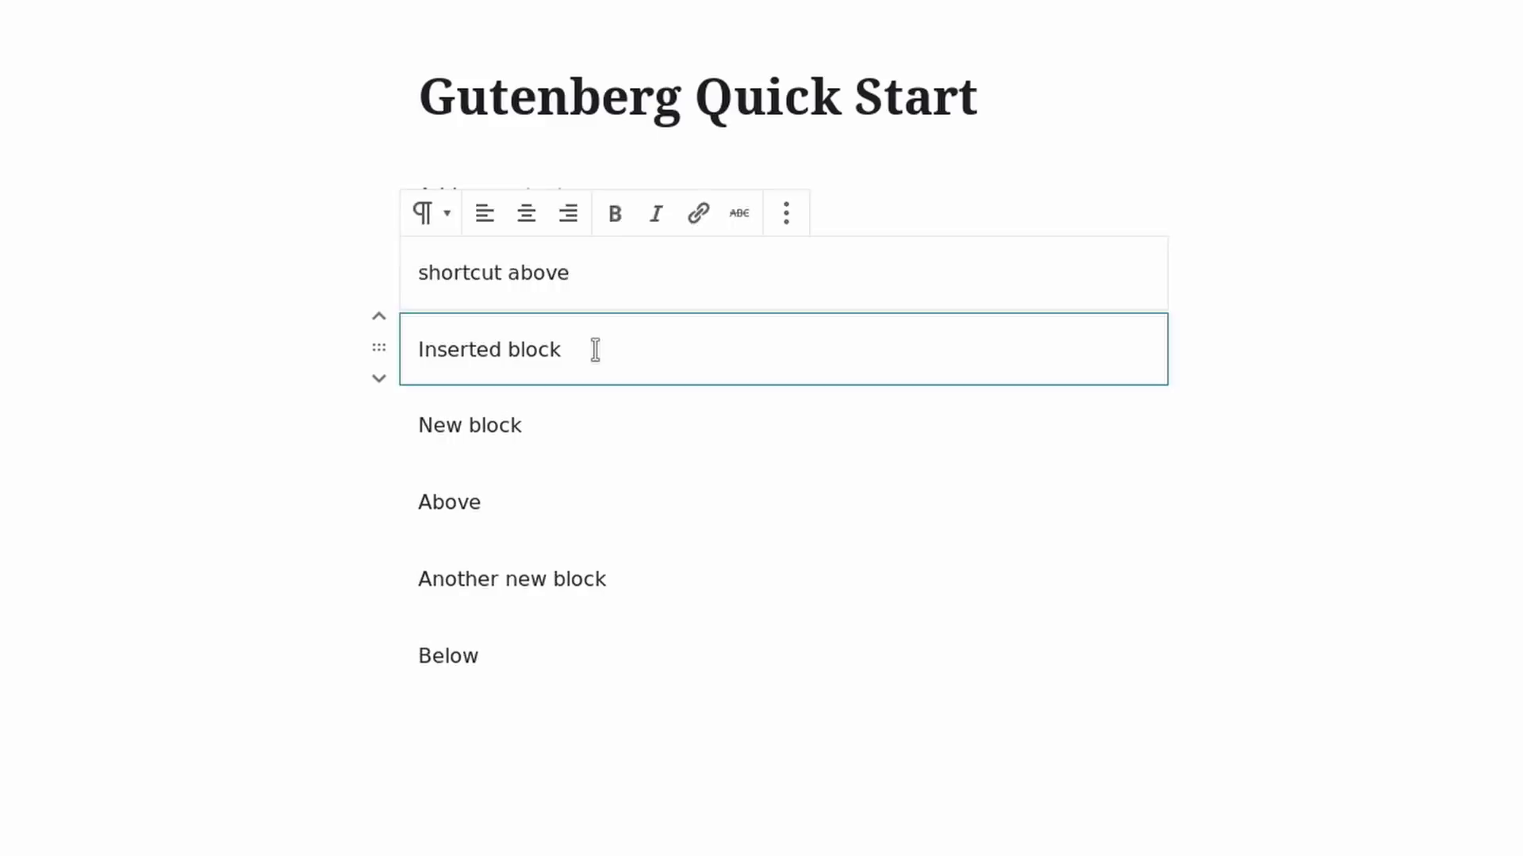
key(ctrl+z)
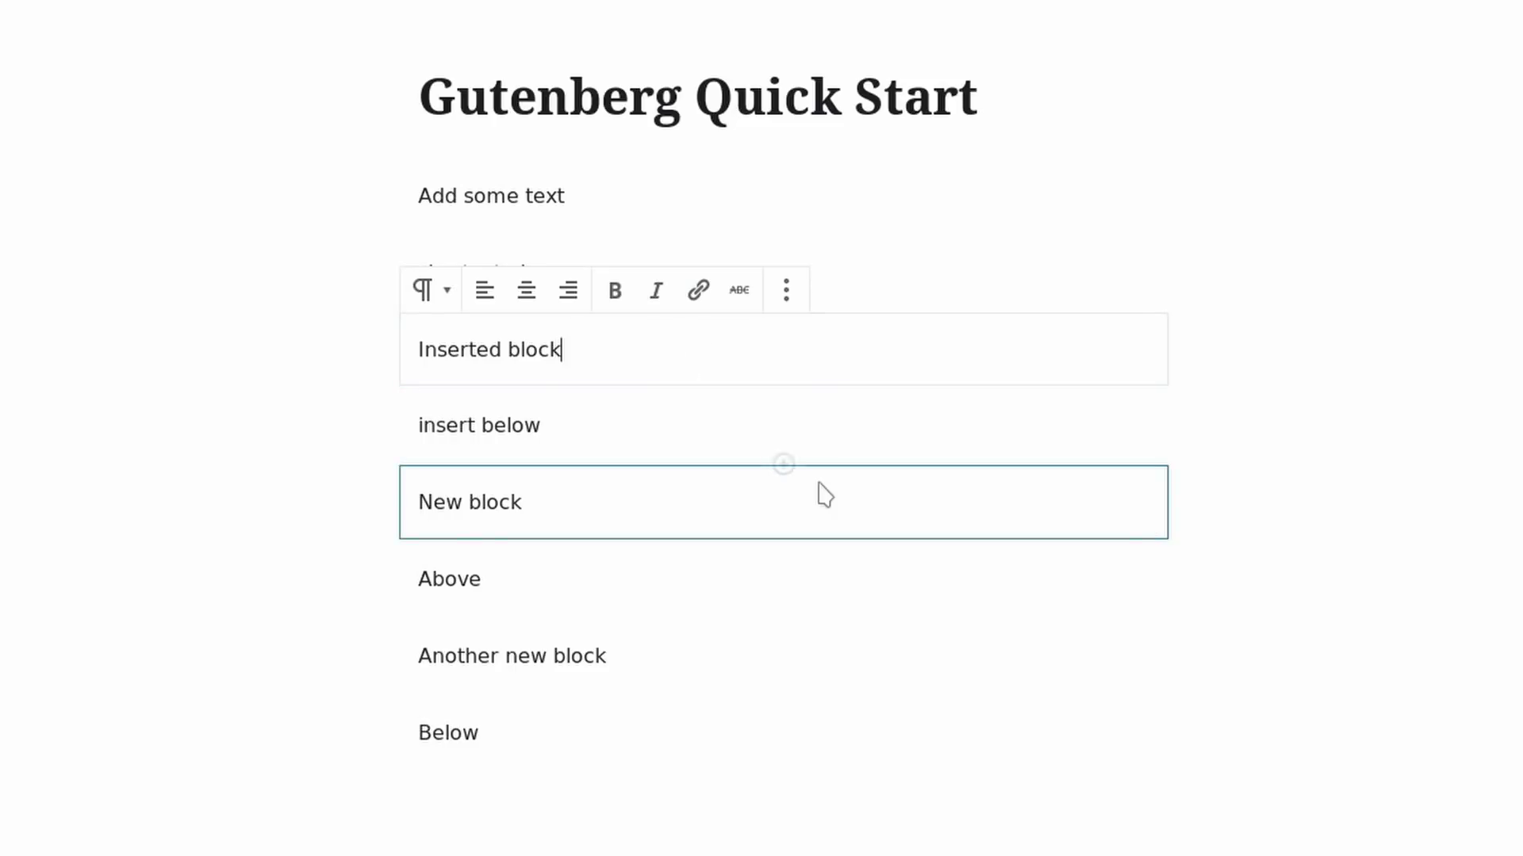
click(785, 290)
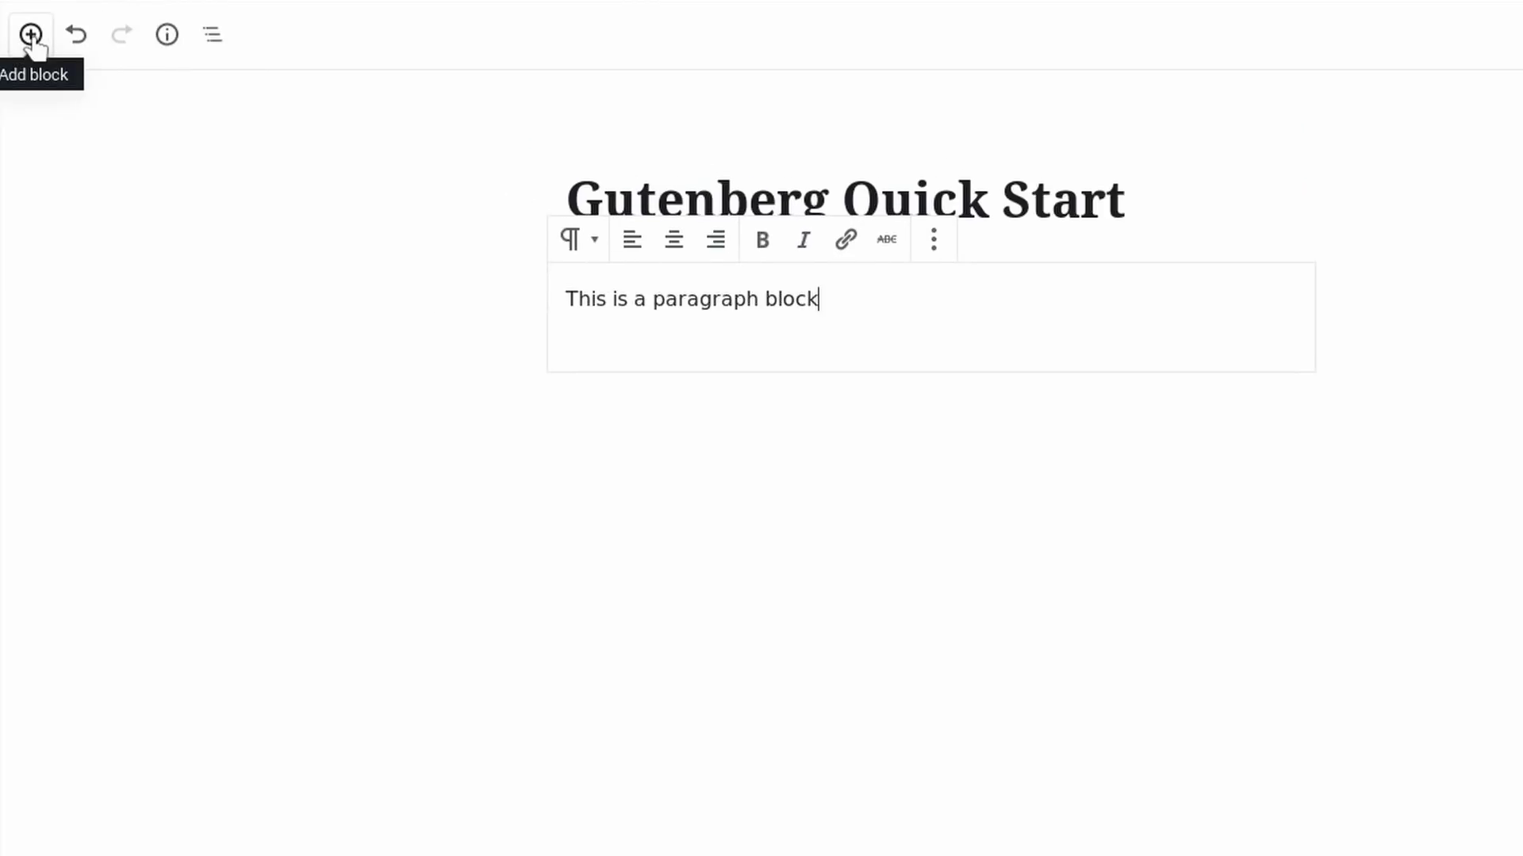
Step: Browse the inserter's Most Used, Inline Elements, Common Blocks, Formatting and Layout Elements categories, then close it
click(32, 34)
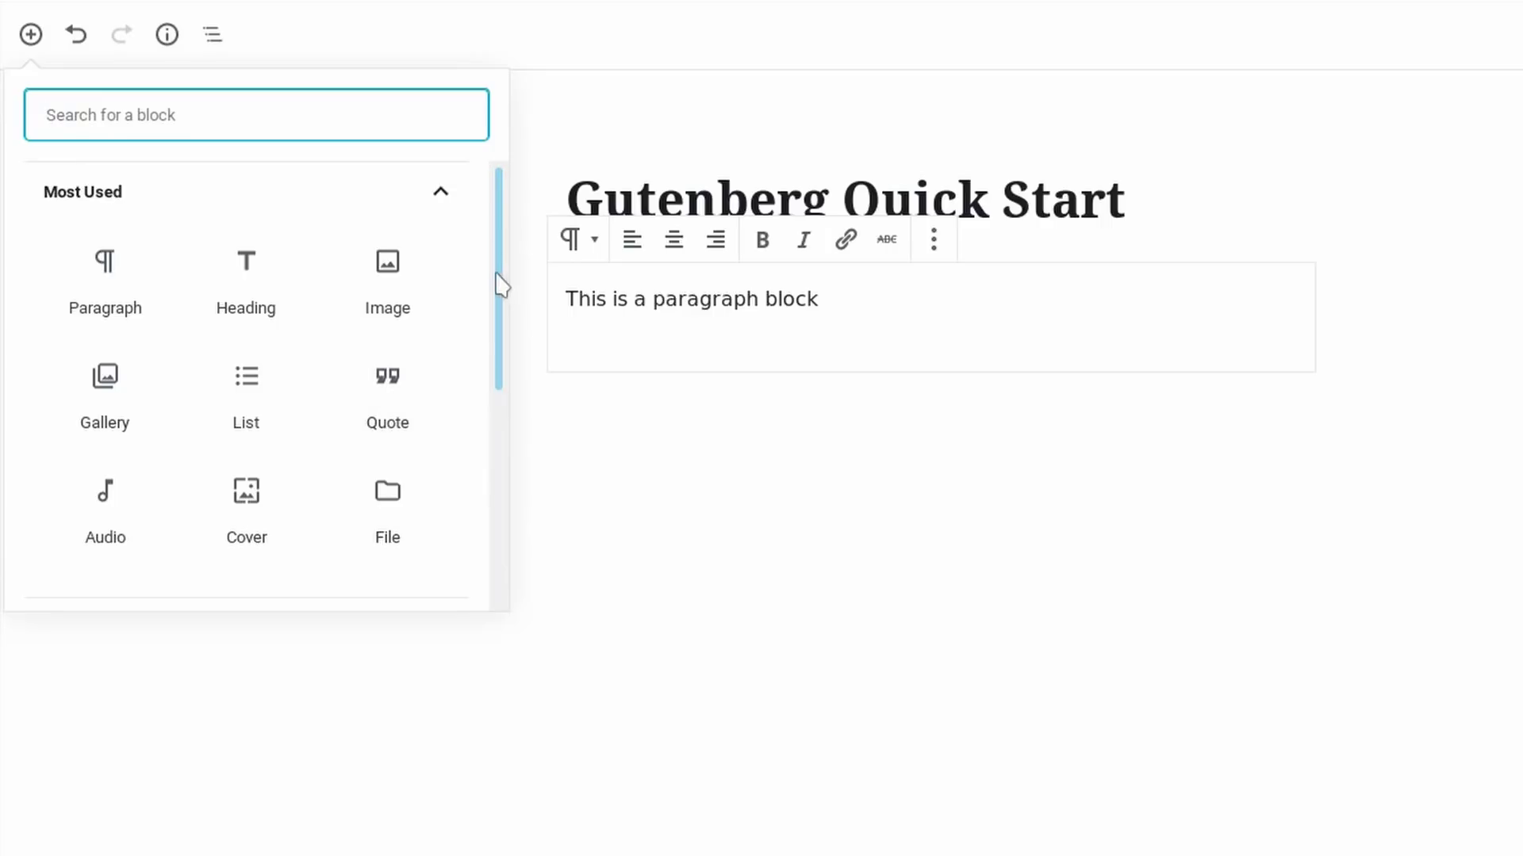
click(444, 197)
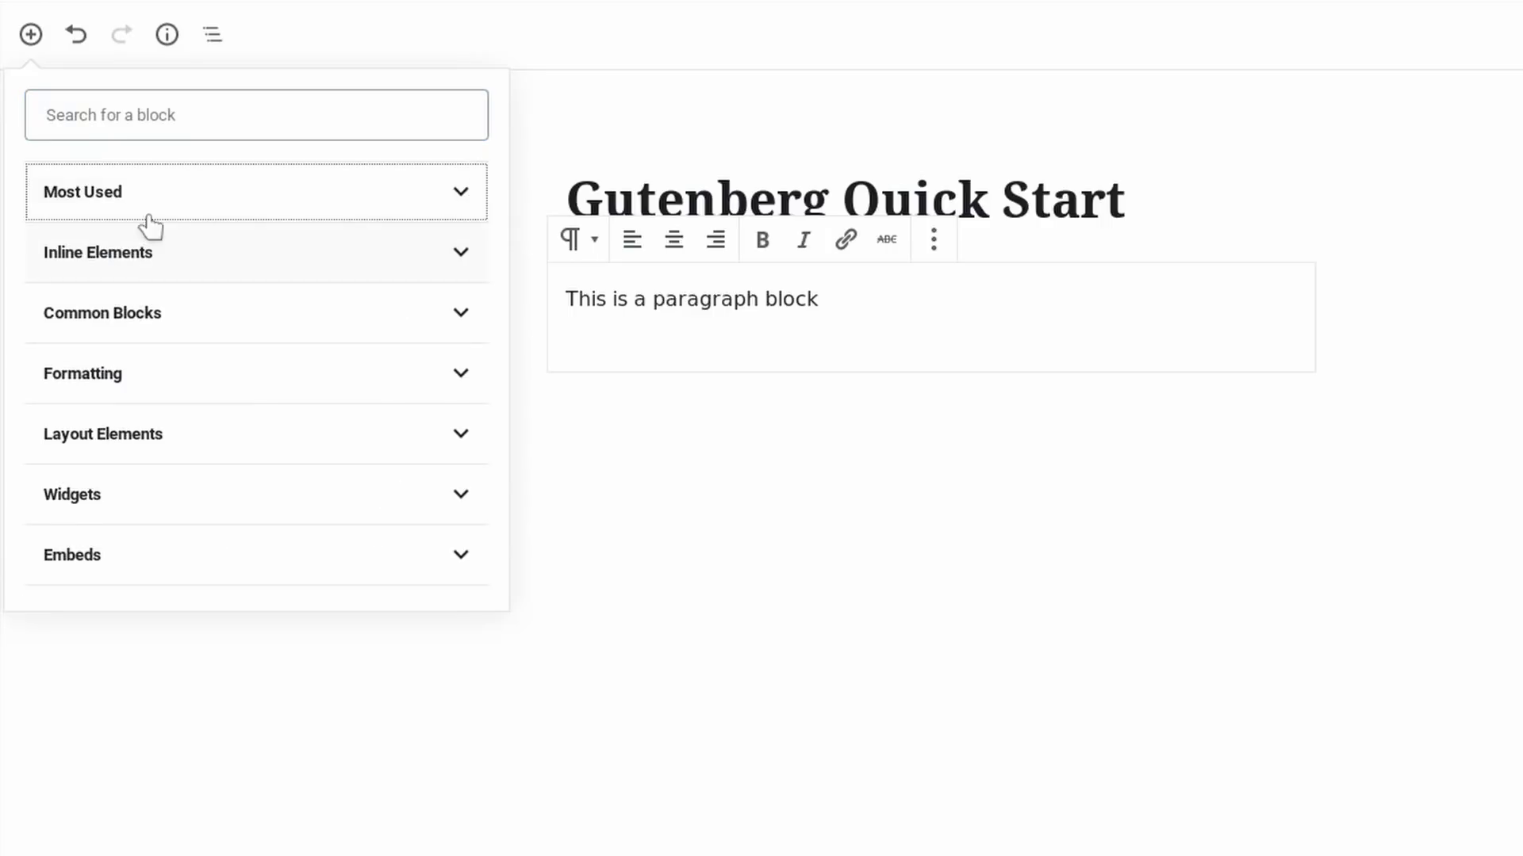
click(220, 262)
click(219, 261)
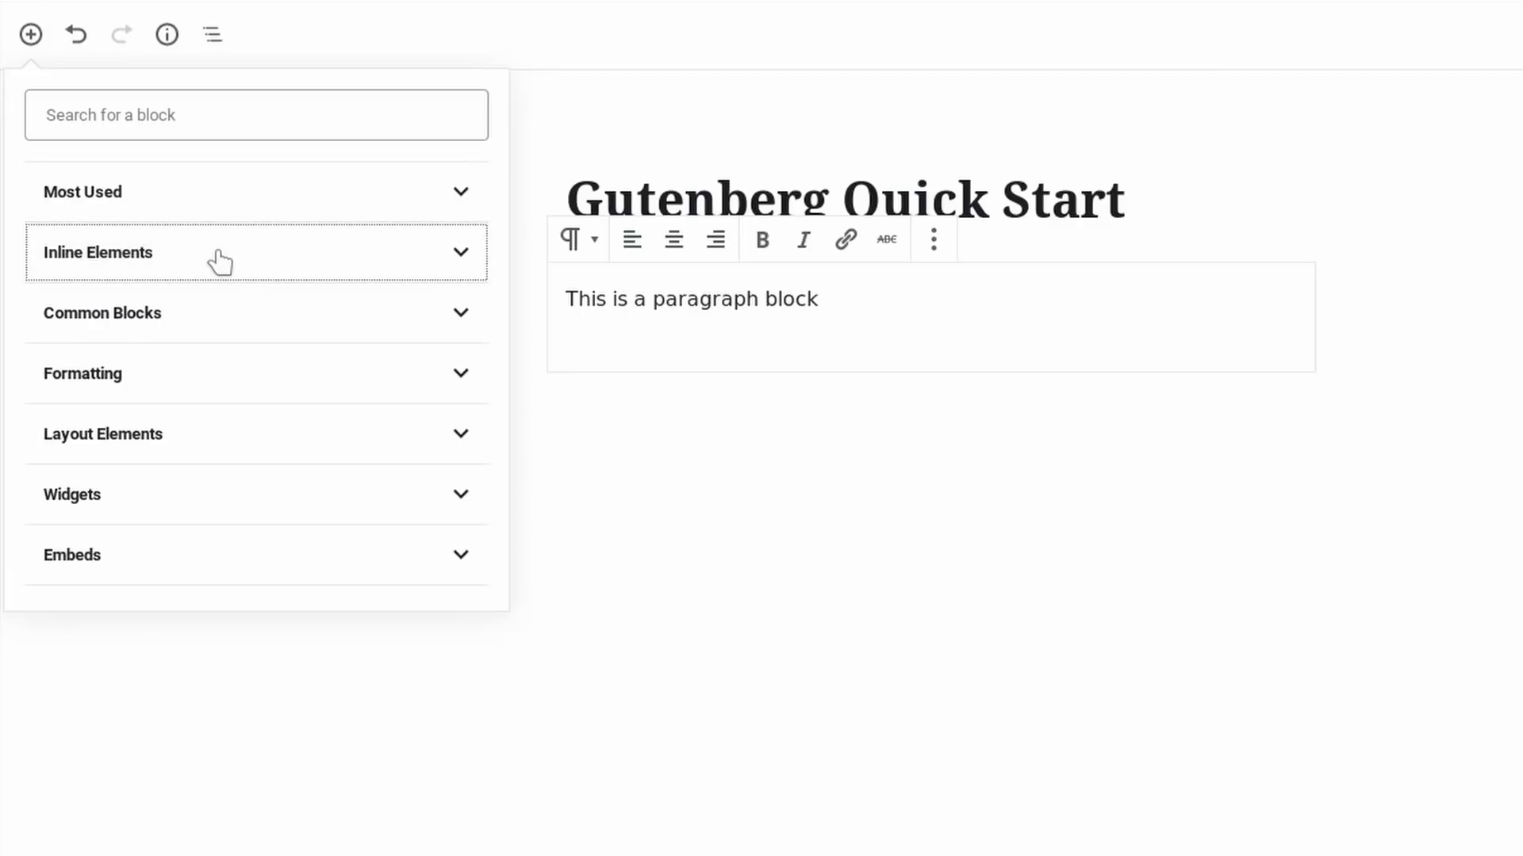
click(213, 321)
click(250, 215)
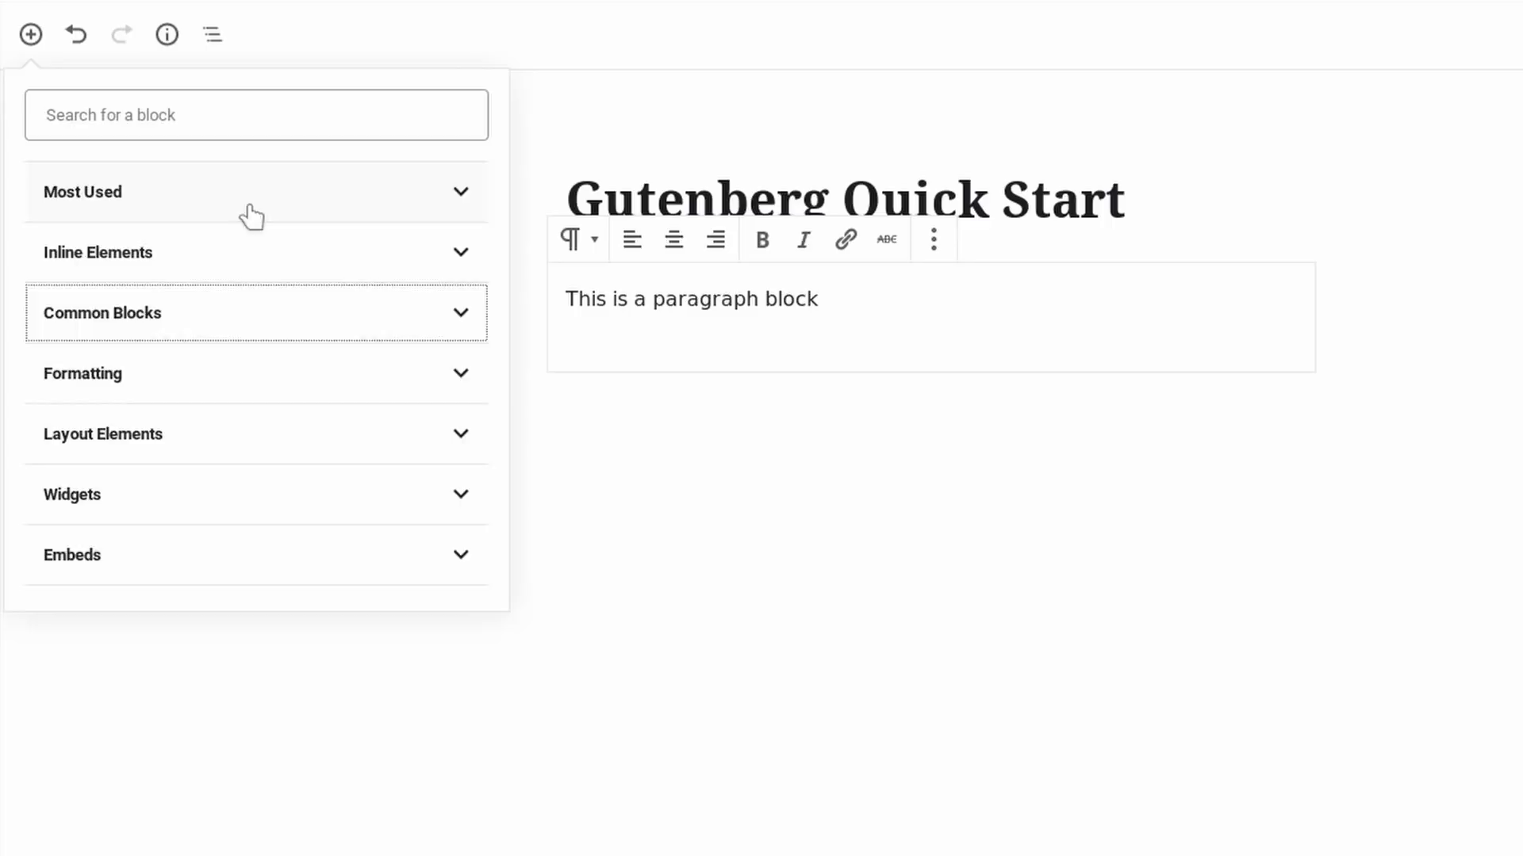
click(254, 374)
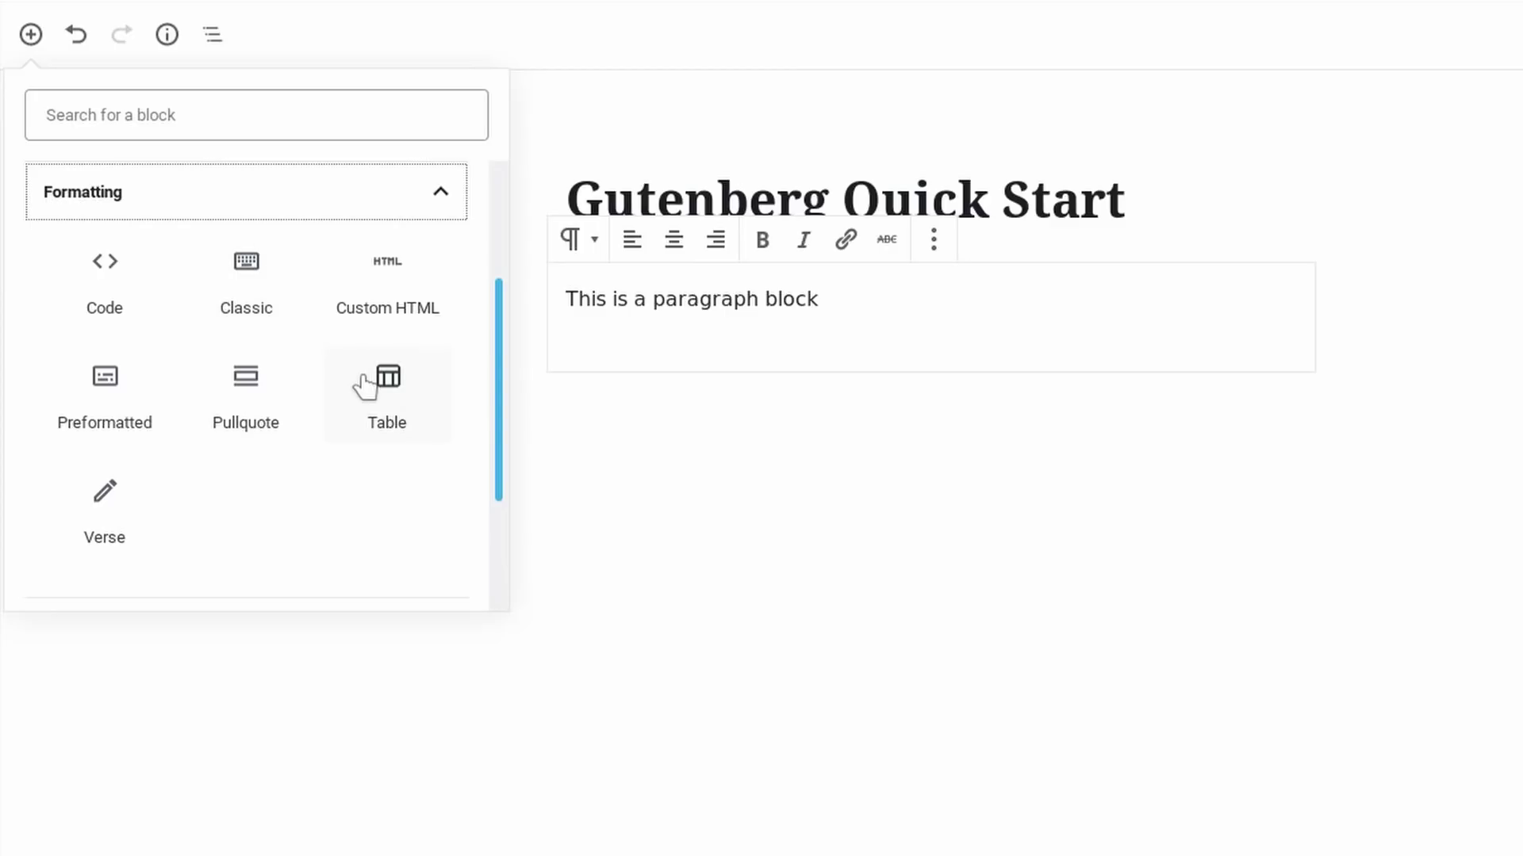
click(333, 192)
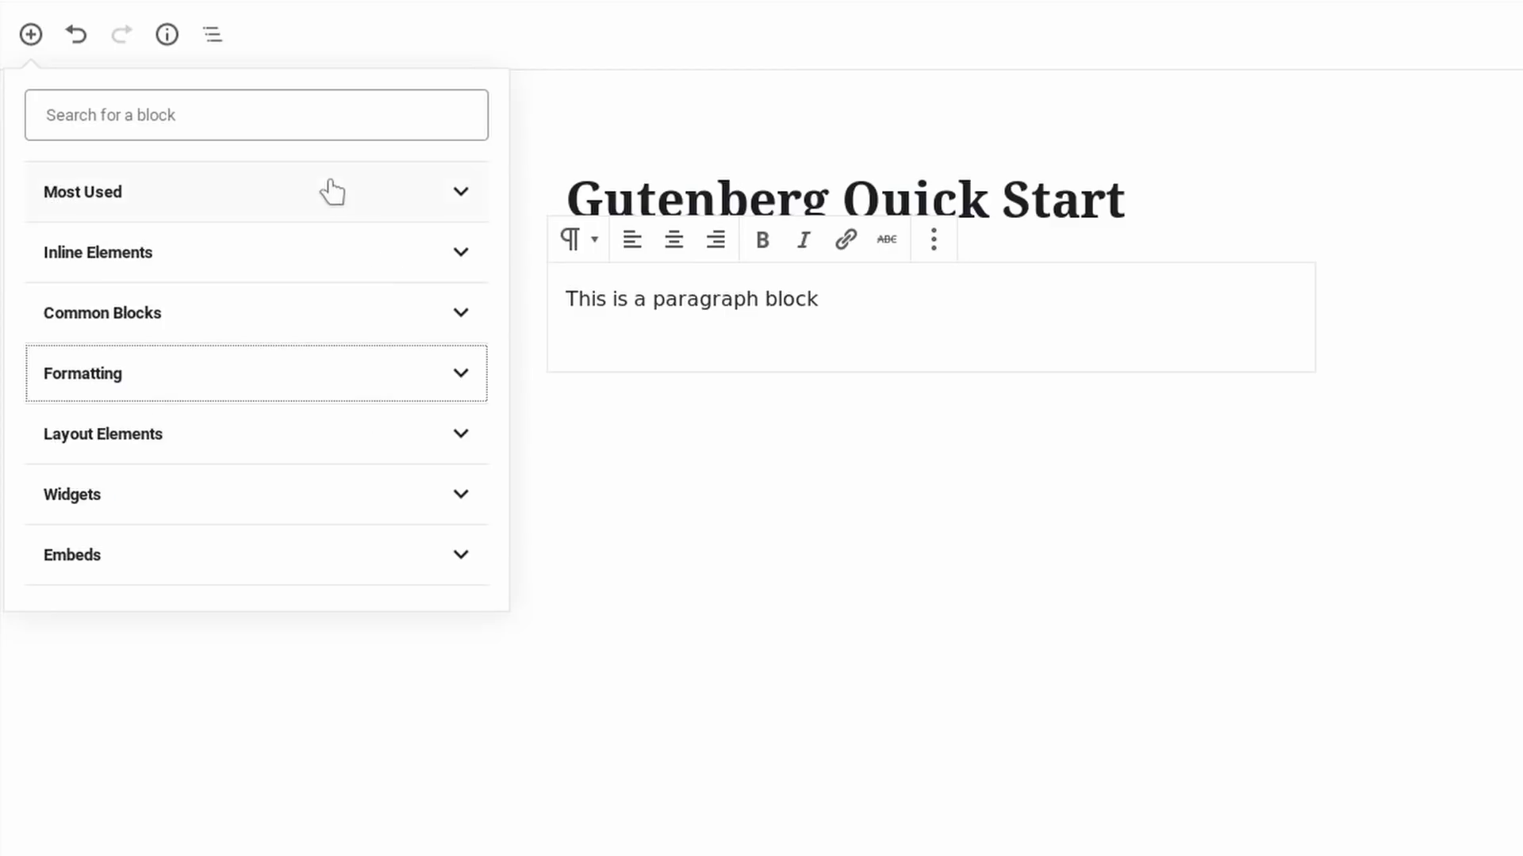
click(227, 451)
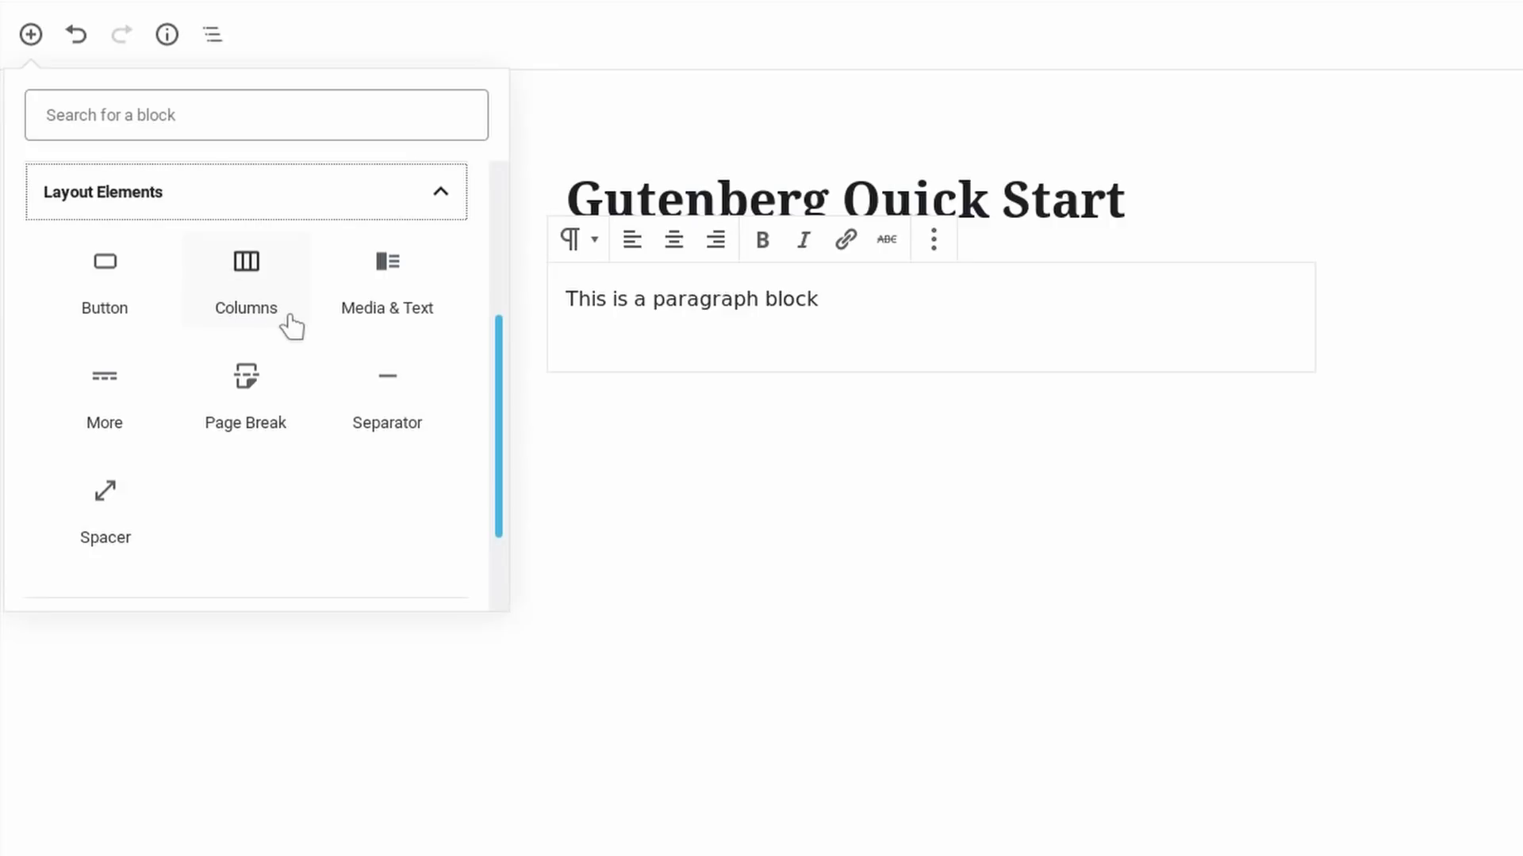
click(376, 204)
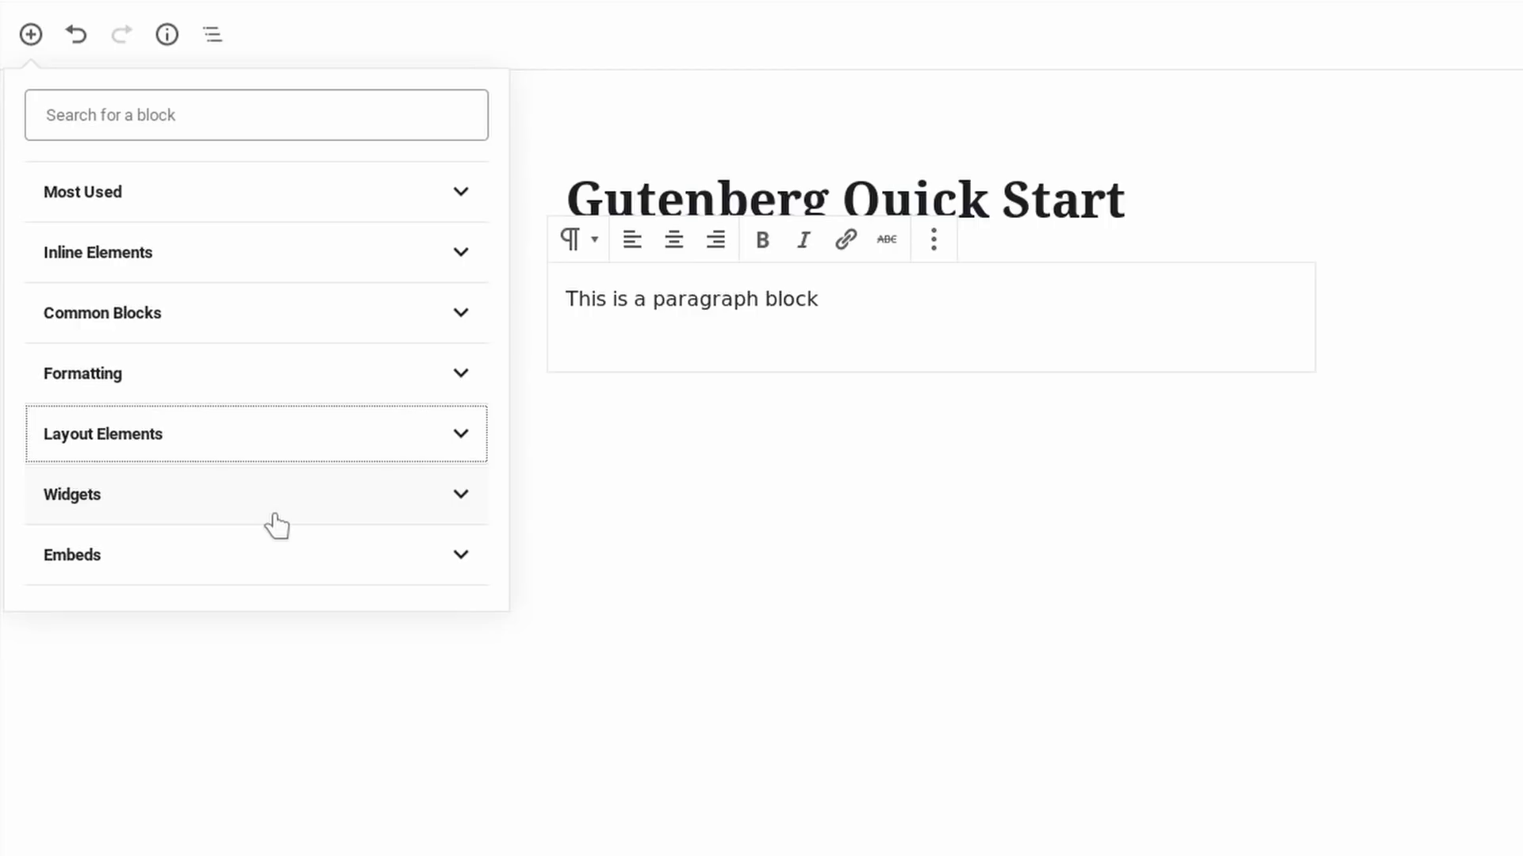
click(925, 296)
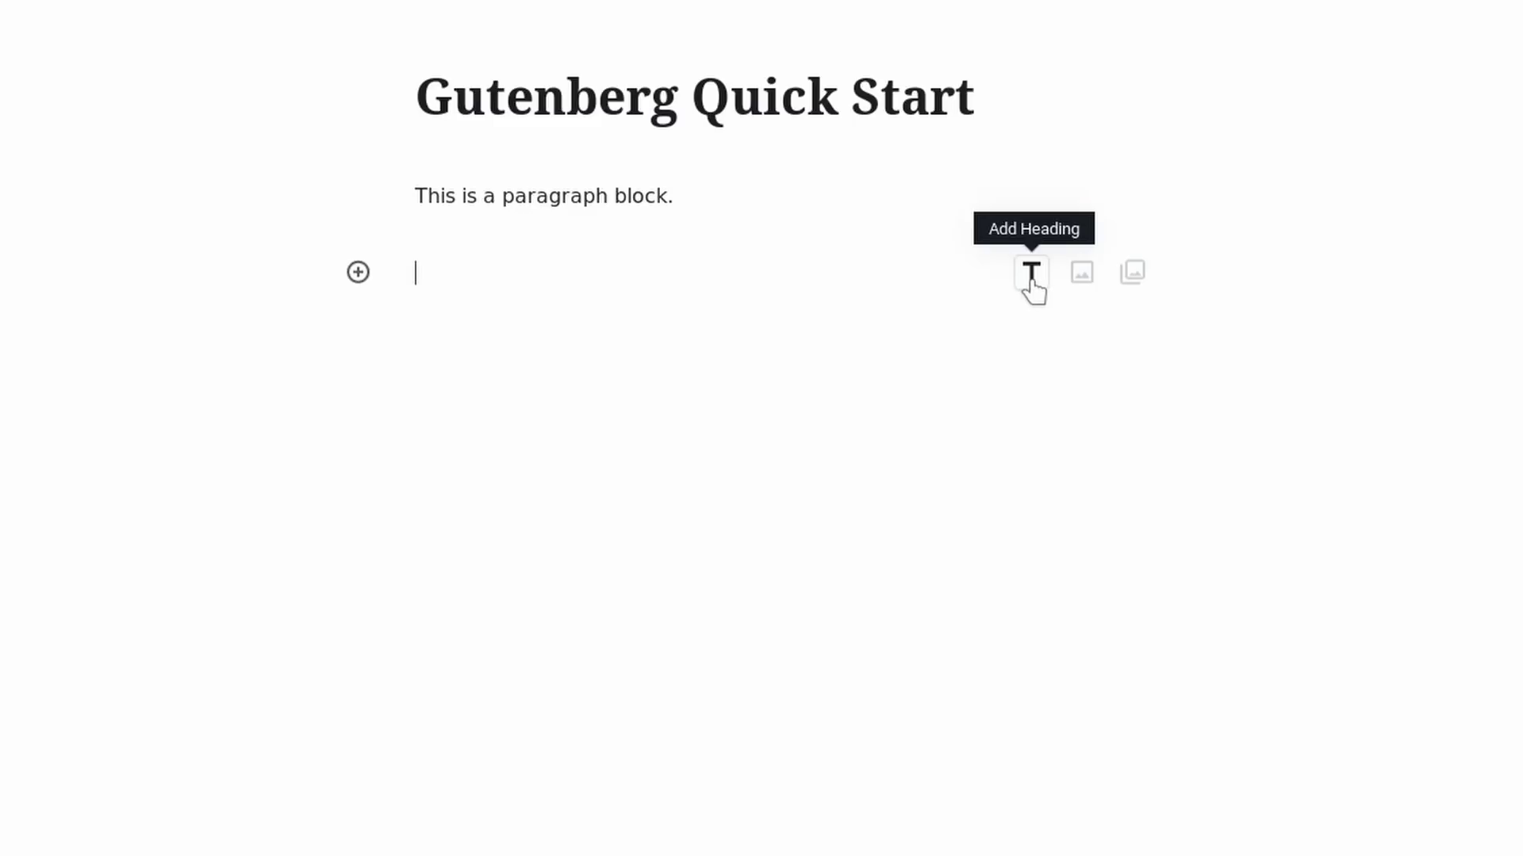
Step: Add a 'Heading' heading block and an Image block with mountains.jpg uploaded below the paragraph
click(1031, 274)
text(Heading)
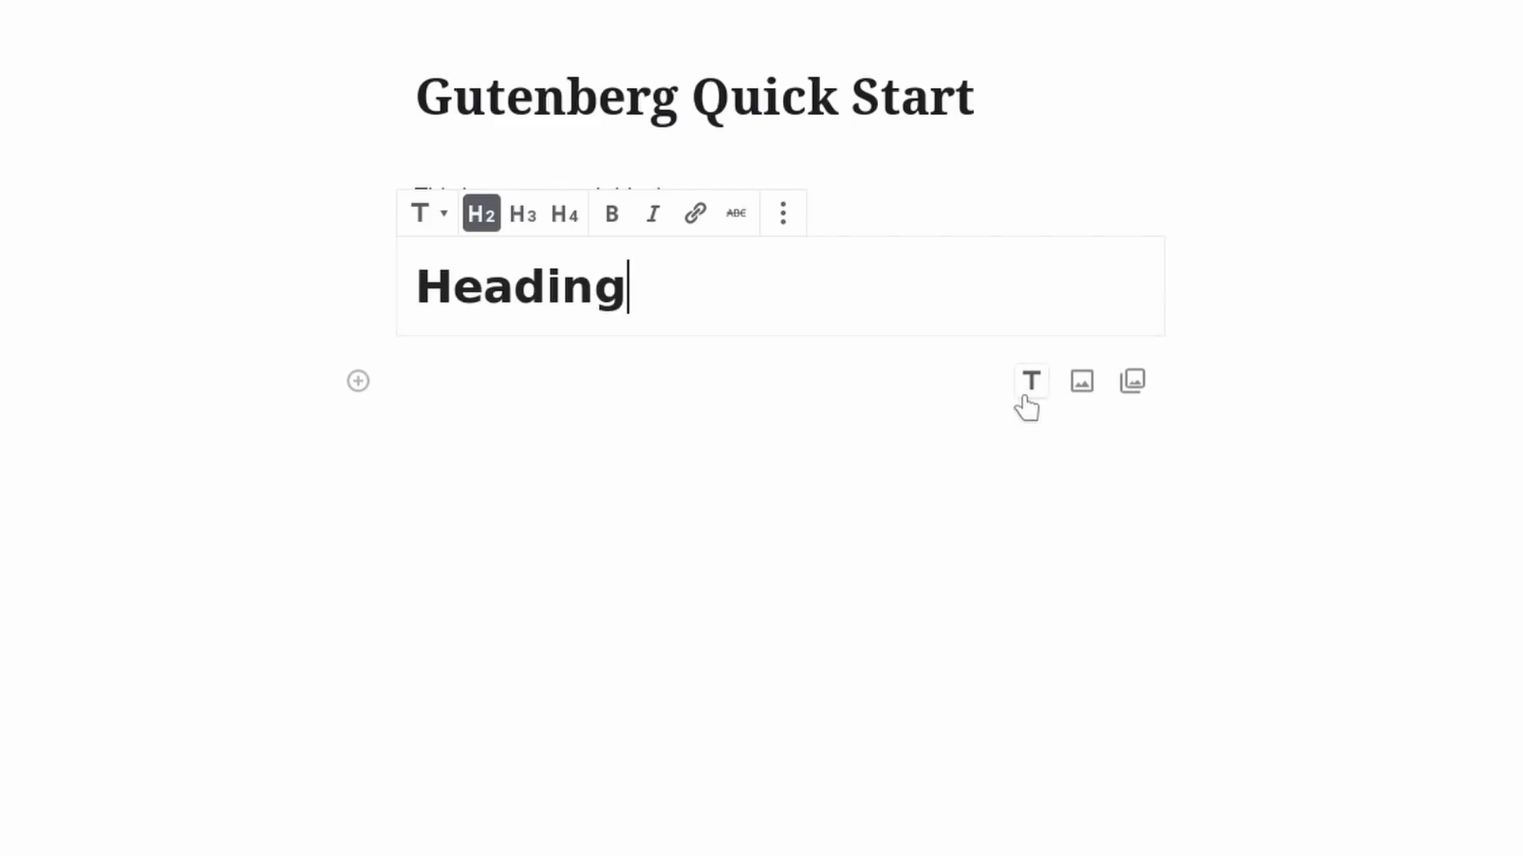
click(1082, 383)
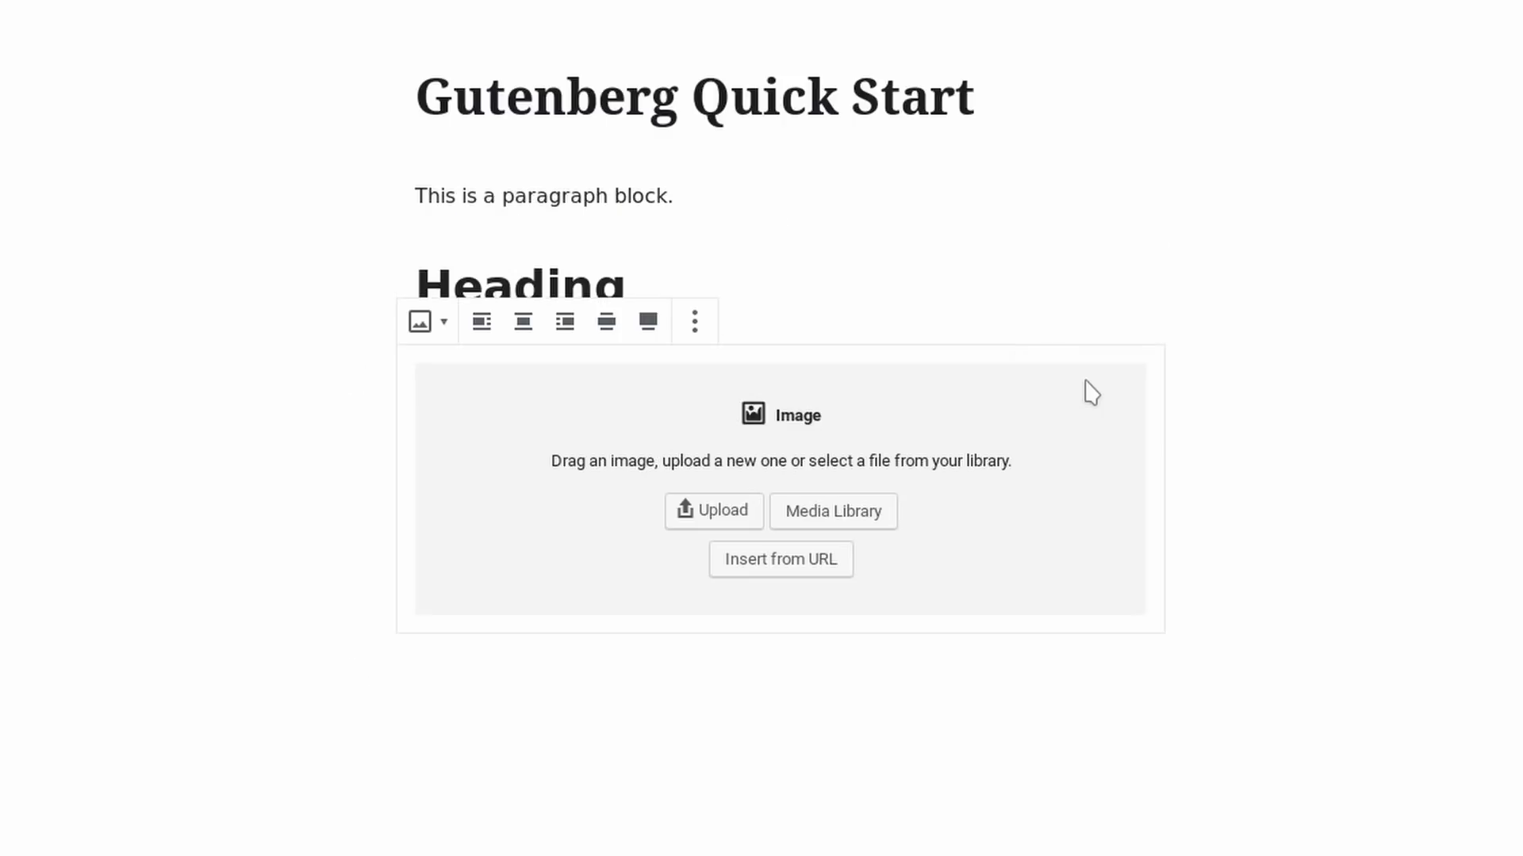
click(718, 516)
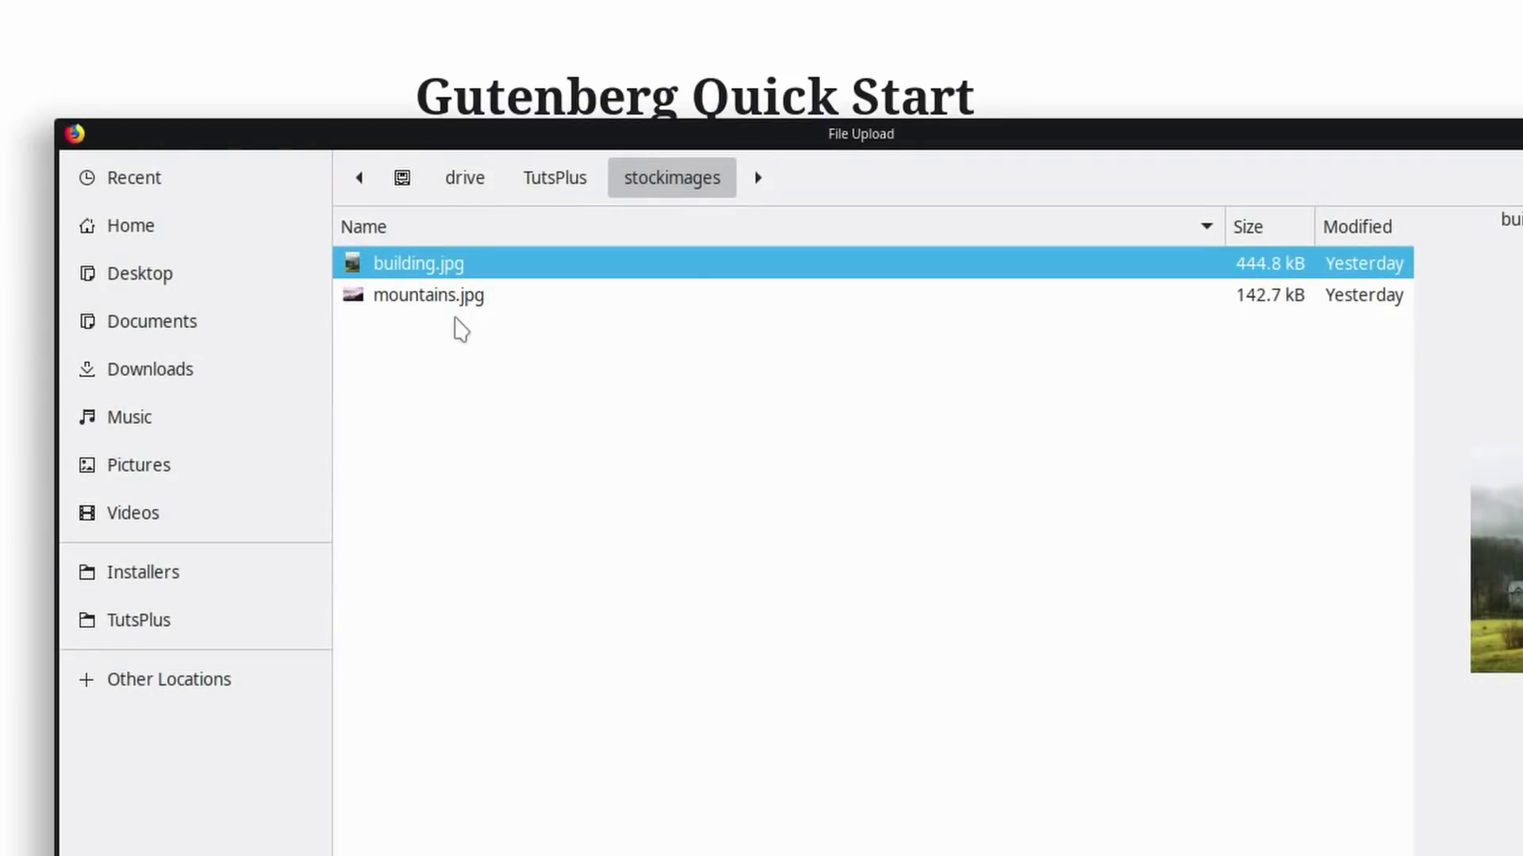
double_click(466, 310)
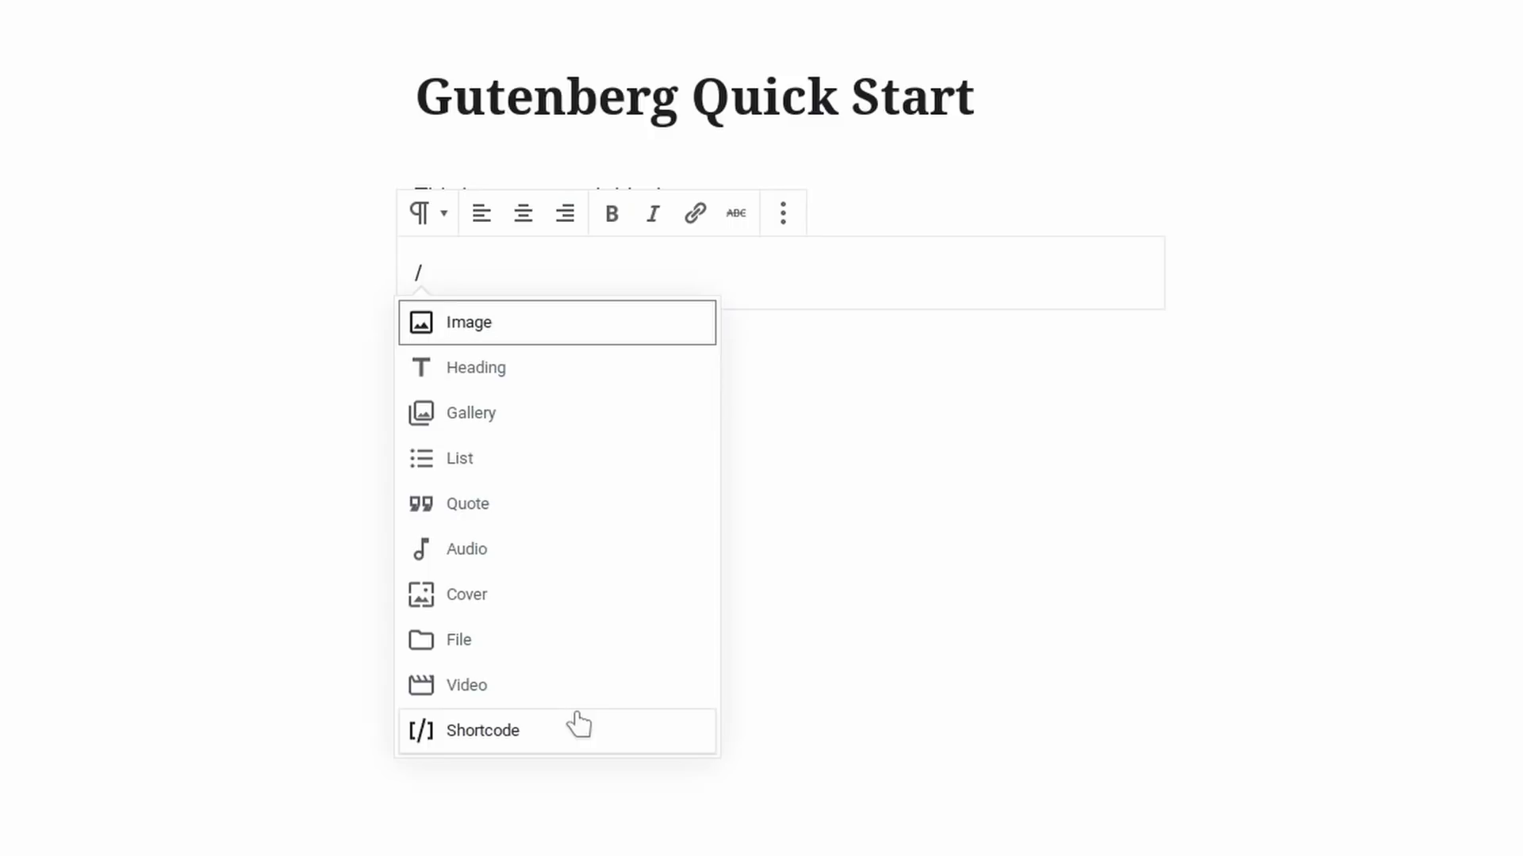
Step: Turn the new empty block into a Columns block with the /col slash command
text(col)
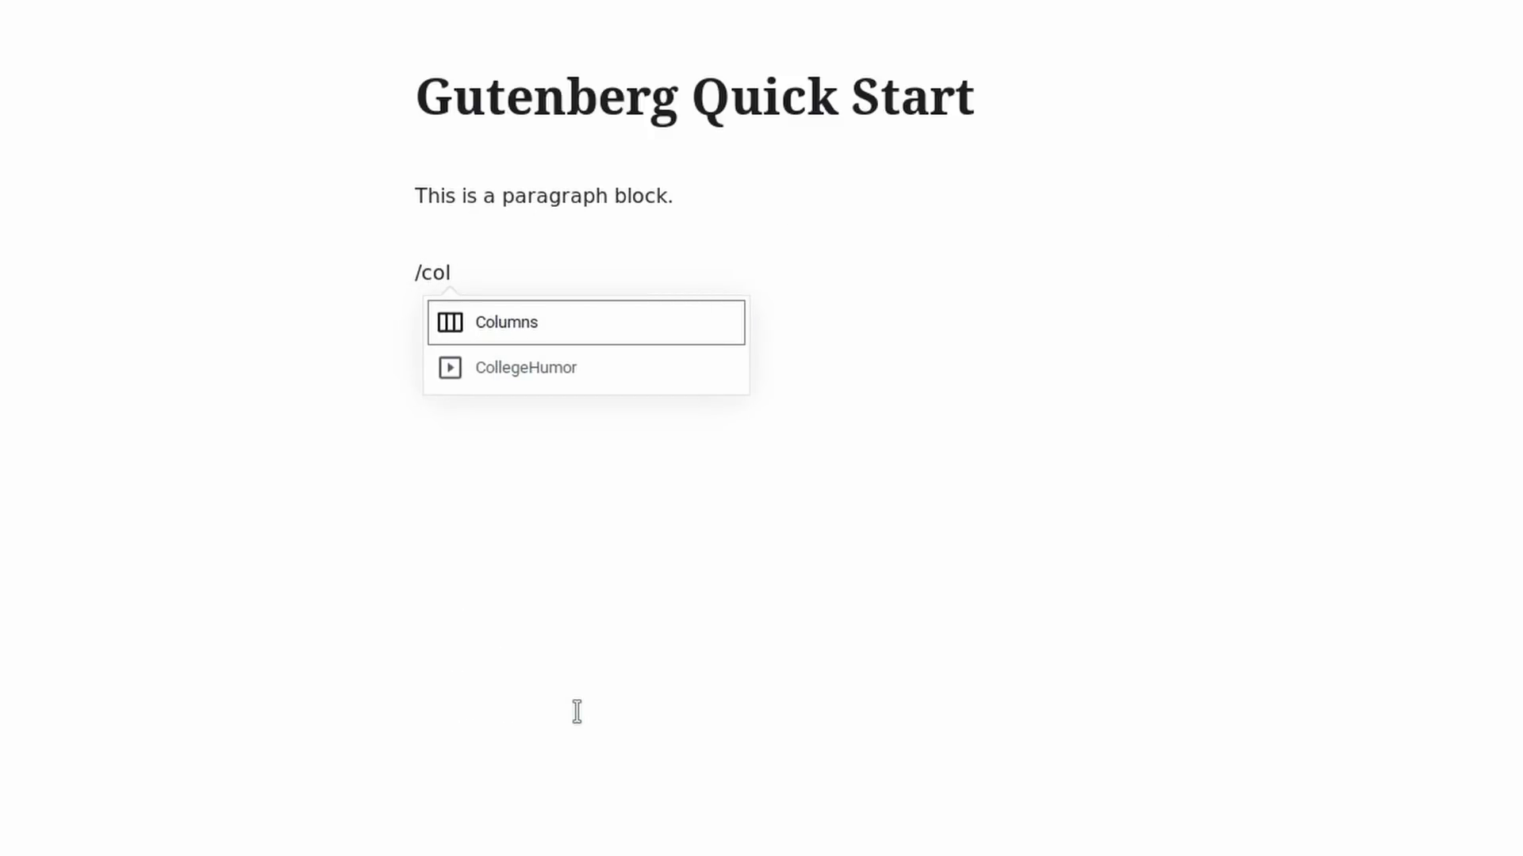
click(592, 340)
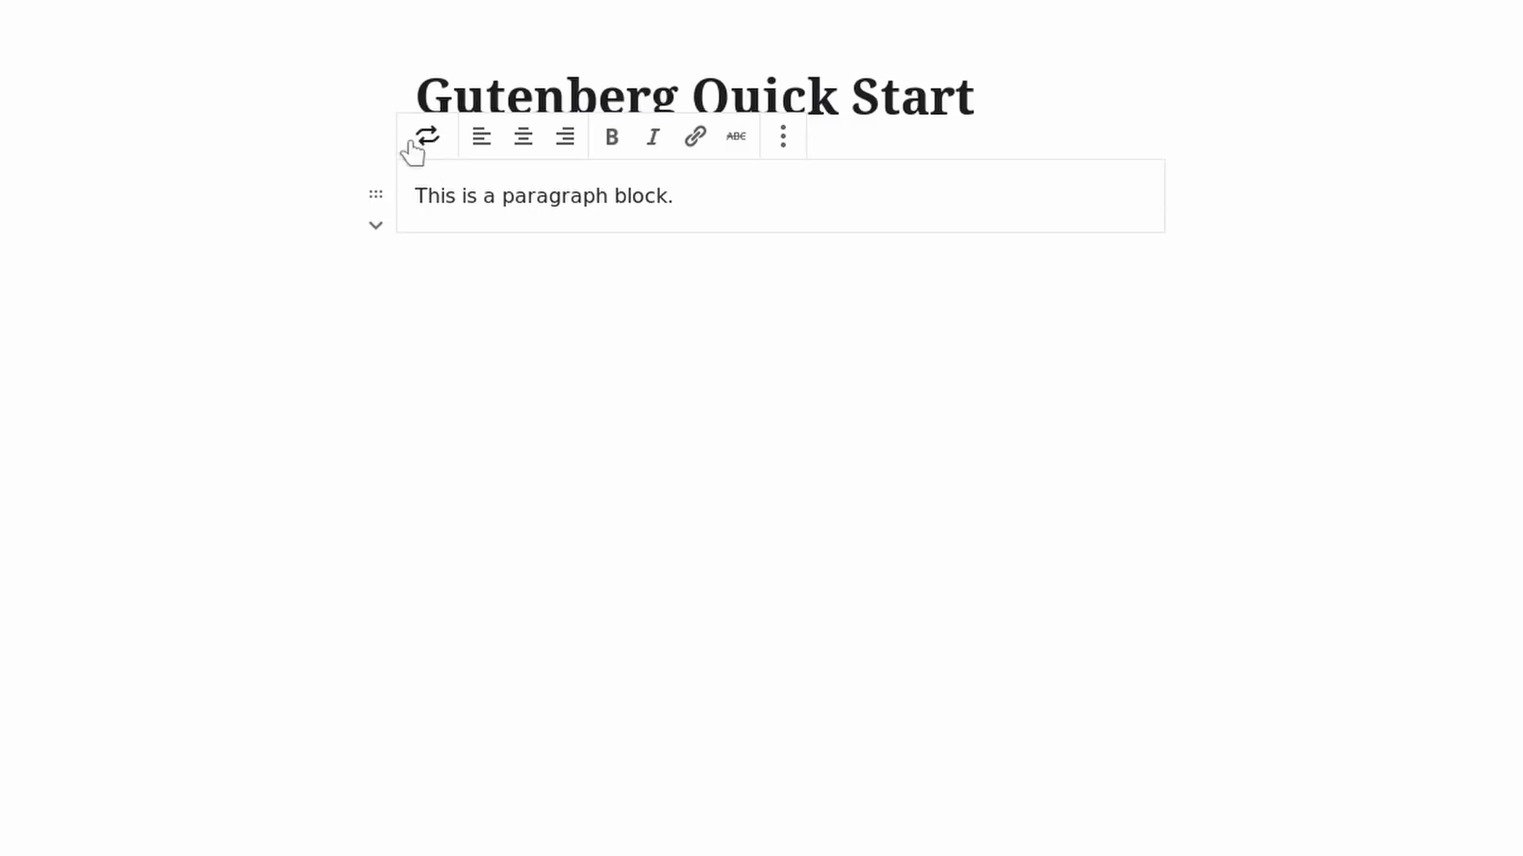
Step: Transform the paragraph into a Heading block from the block-type menu
click(432, 146)
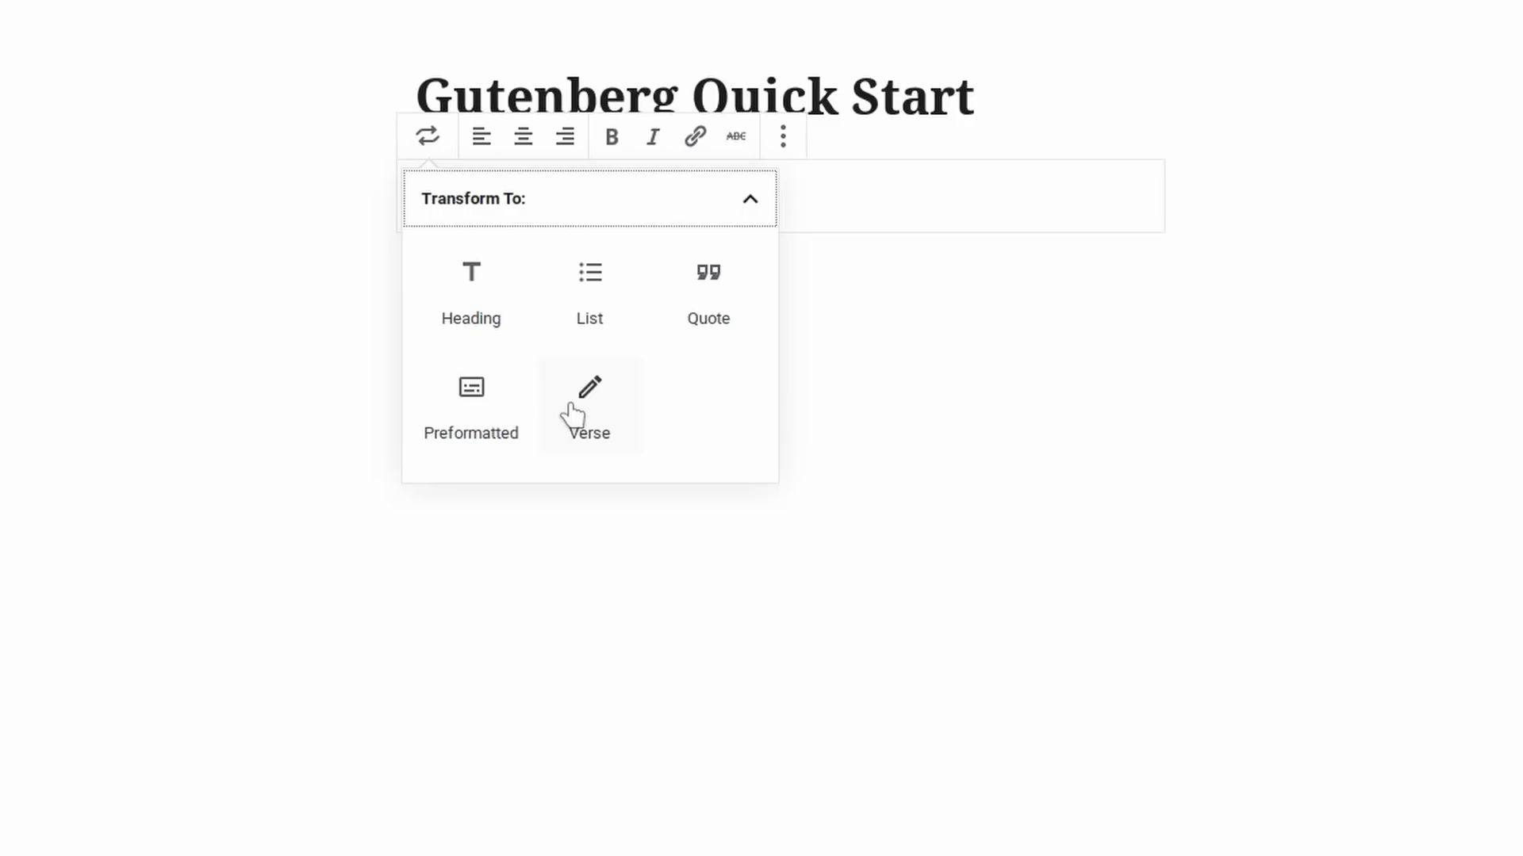
click(480, 293)
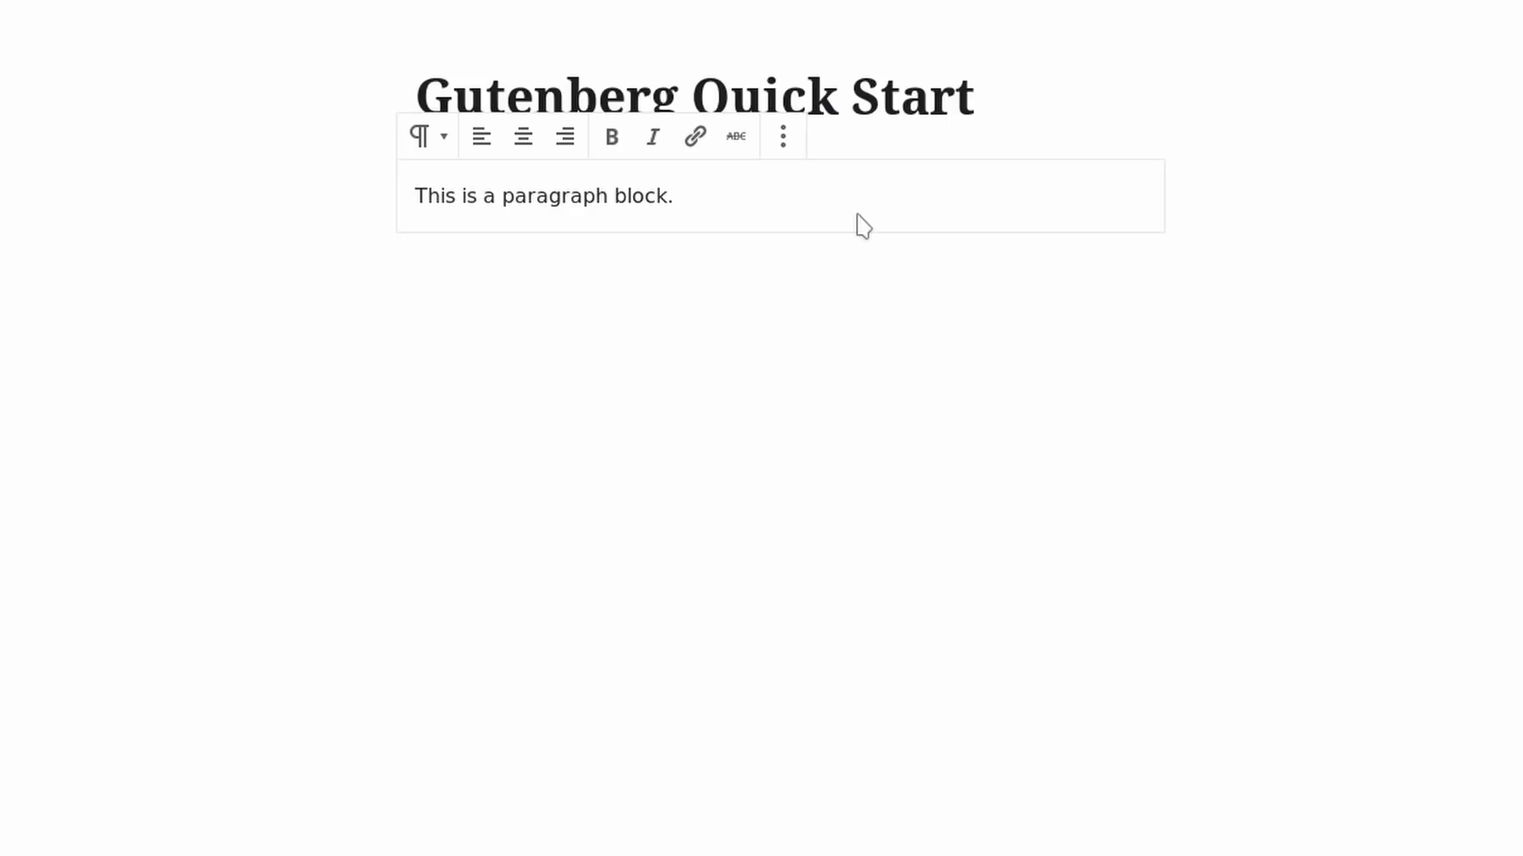
Step: Try left, centre and right paragraph alignment, settle on left, and bold part of 'paragraph'
click(485, 146)
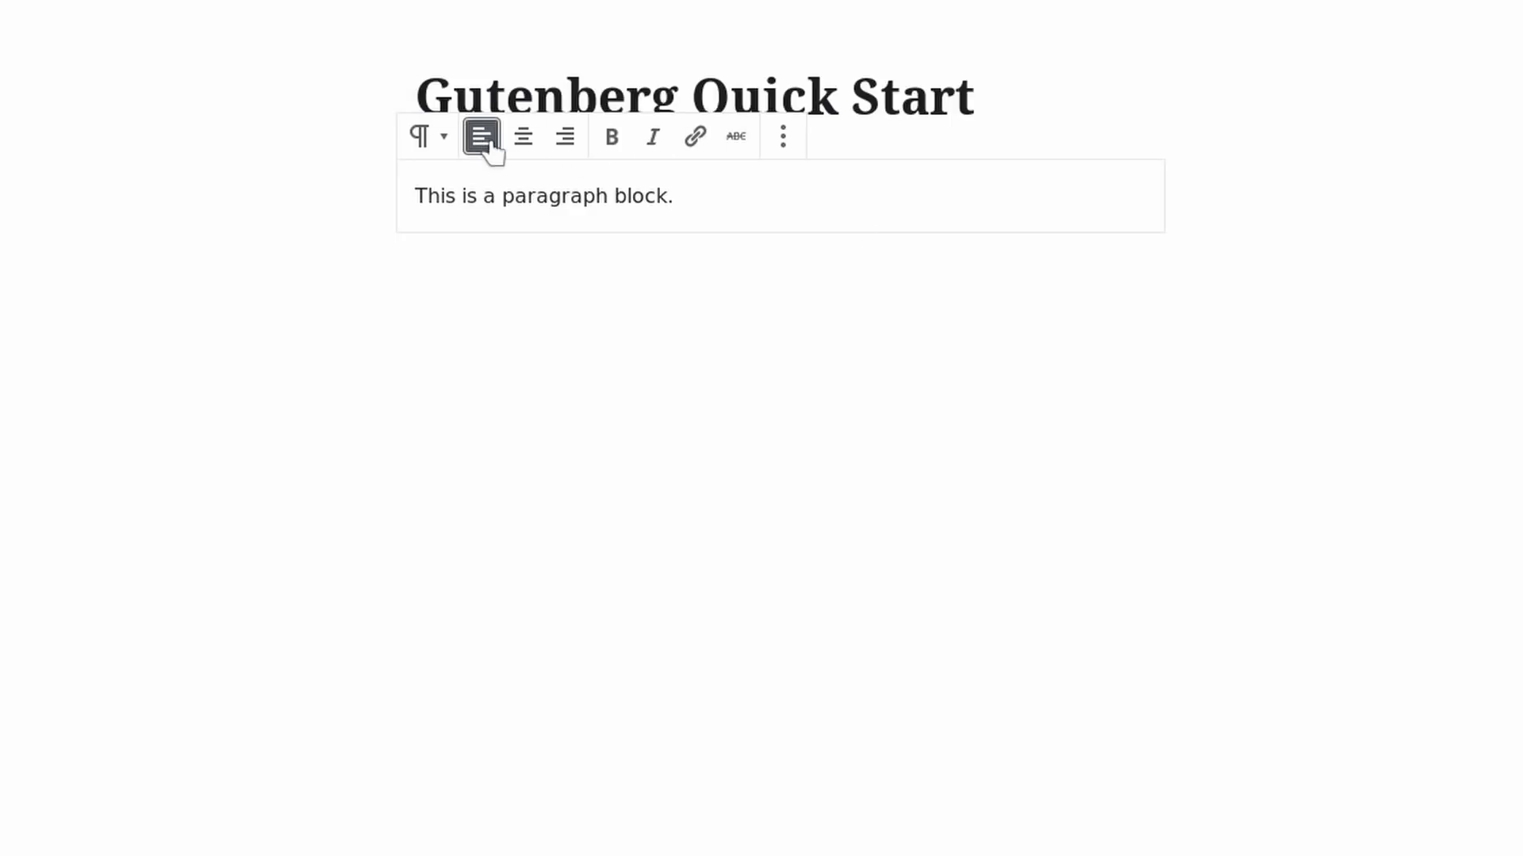
click(517, 144)
click(563, 146)
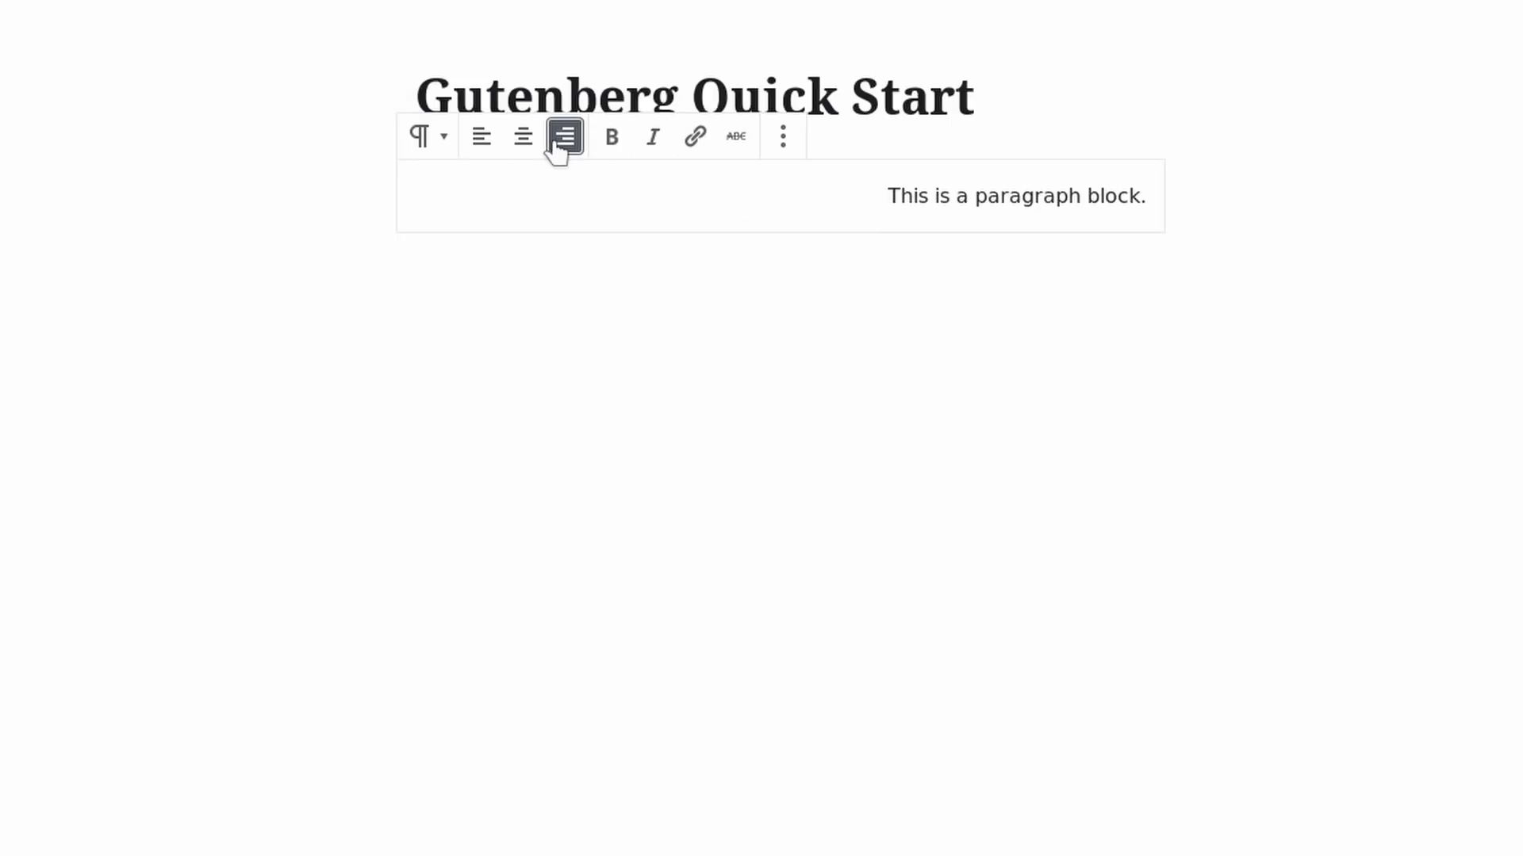
click(486, 145)
drag(515, 195, 683, 195)
click(615, 145)
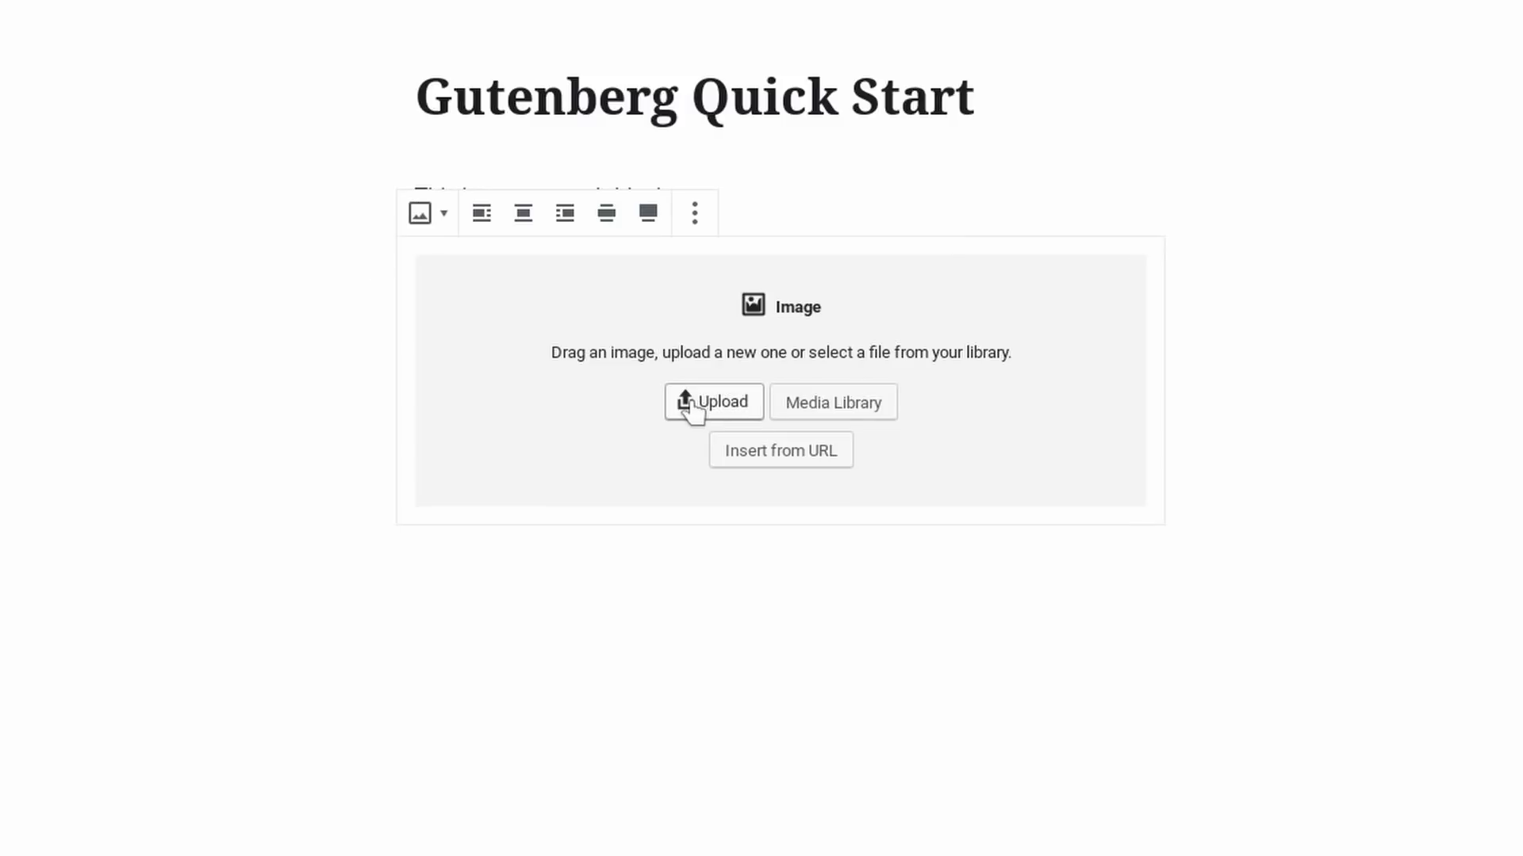
Step: Upload mountains.jpg into the image block and try left, right, centre, wide, then full-width alignment
click(691, 402)
double_click(458, 298)
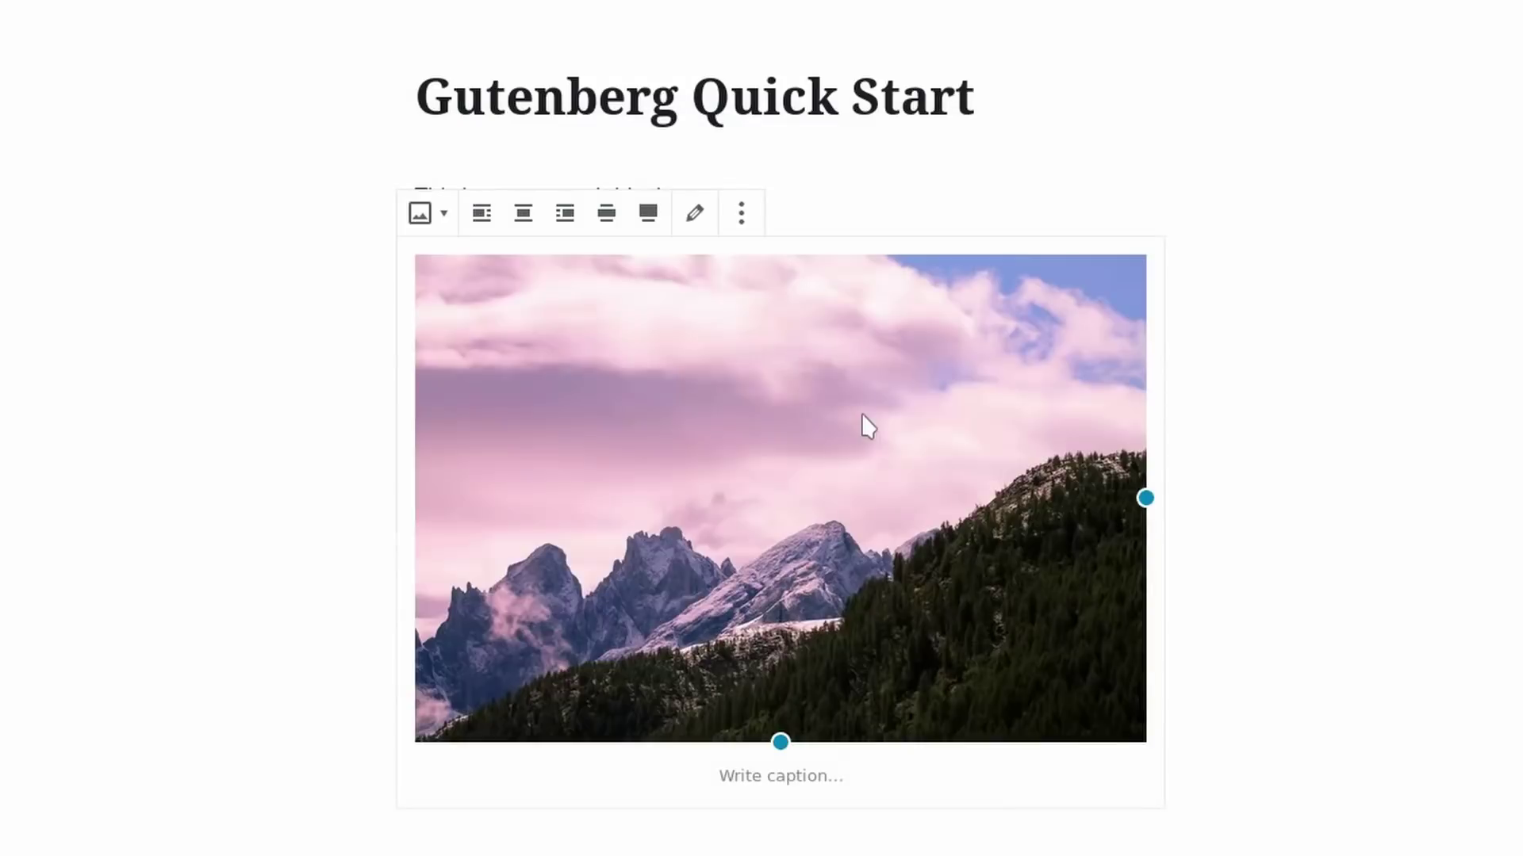
click(487, 232)
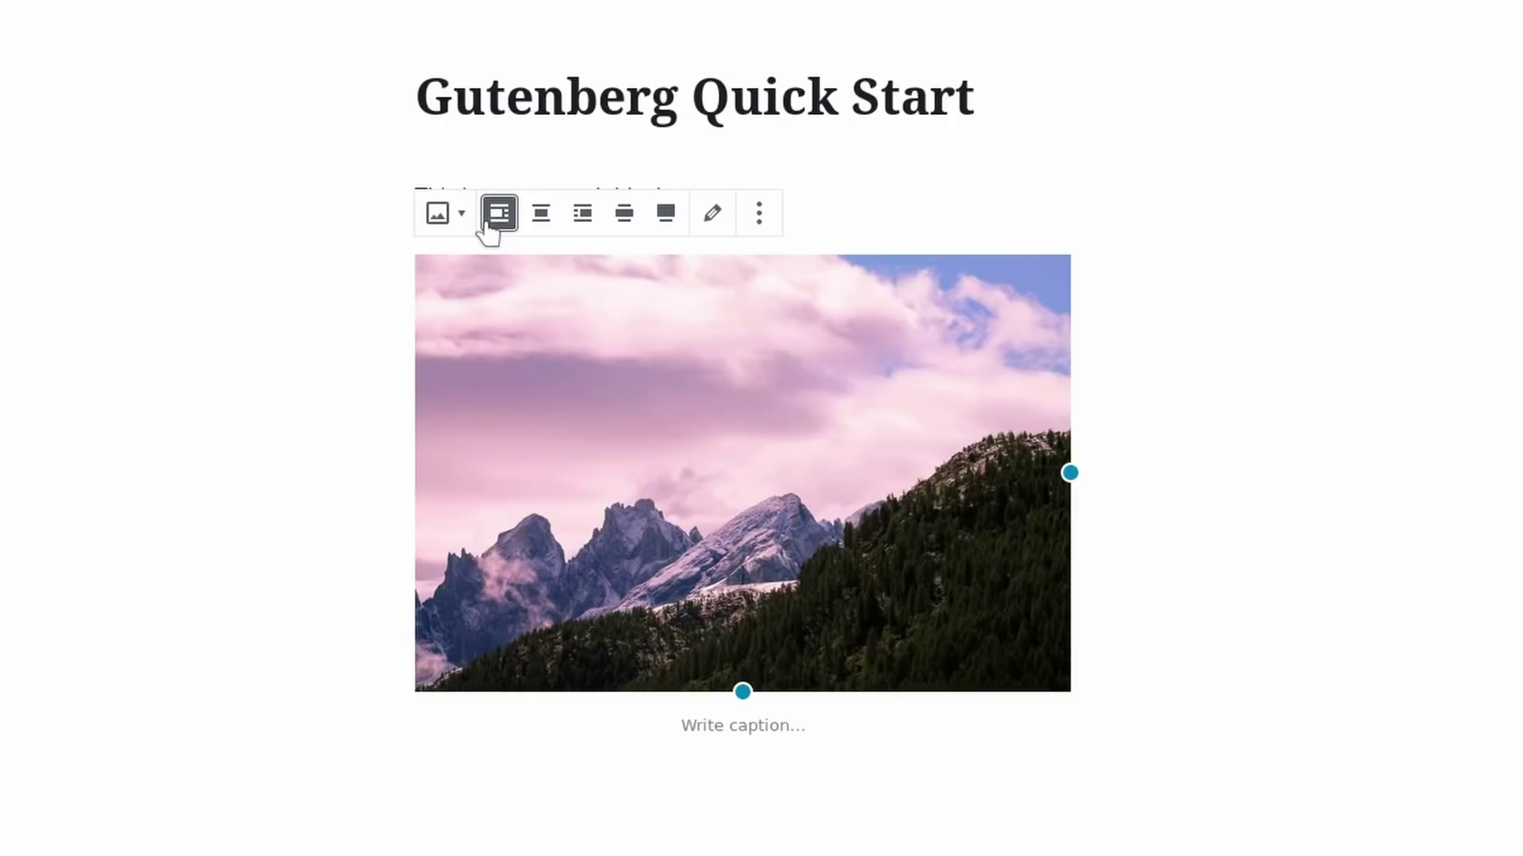
click(576, 229)
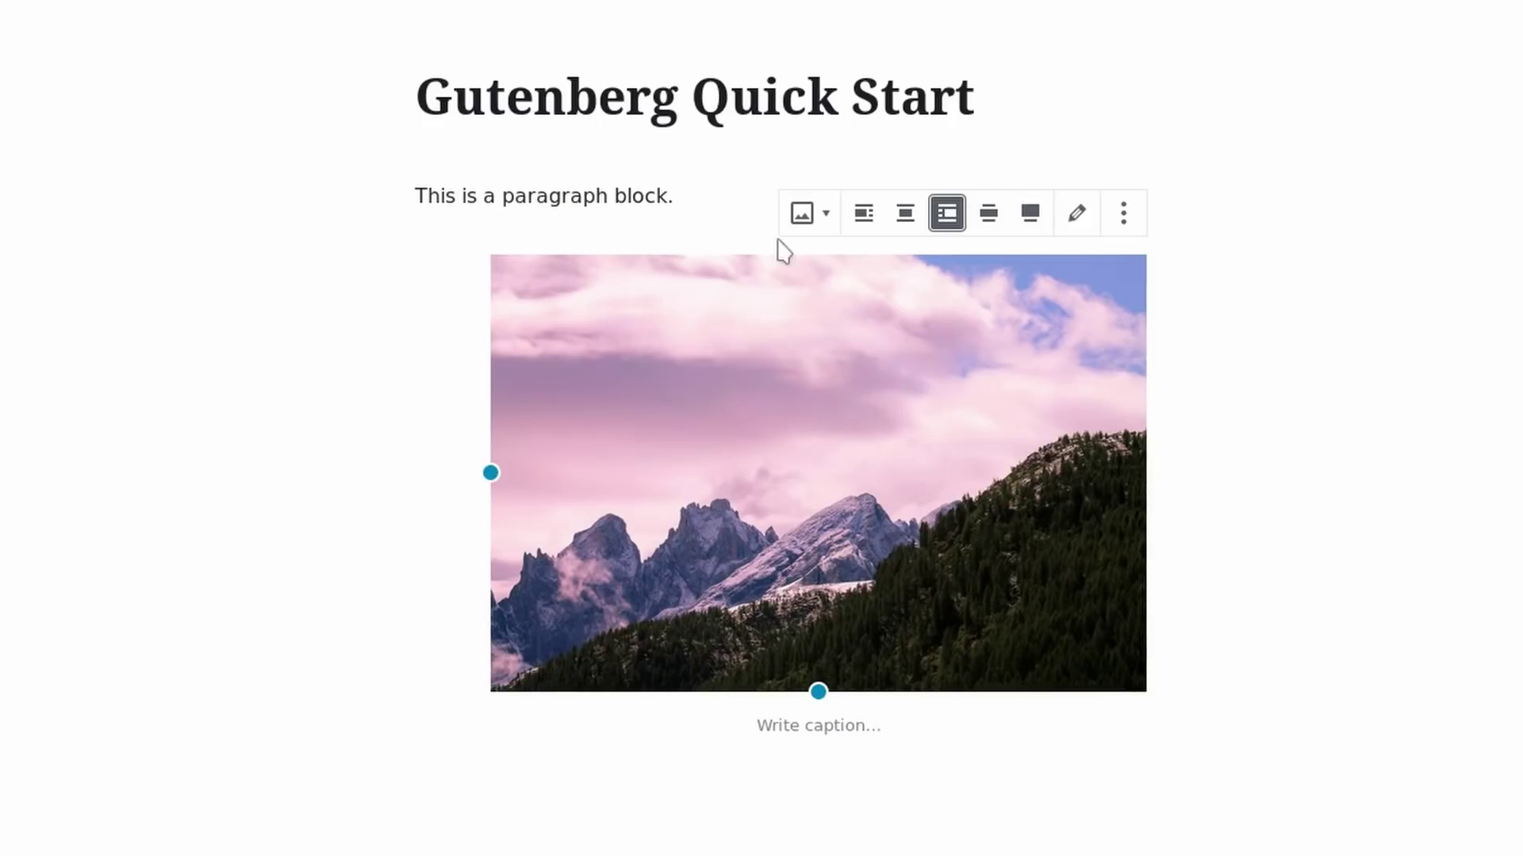
click(904, 213)
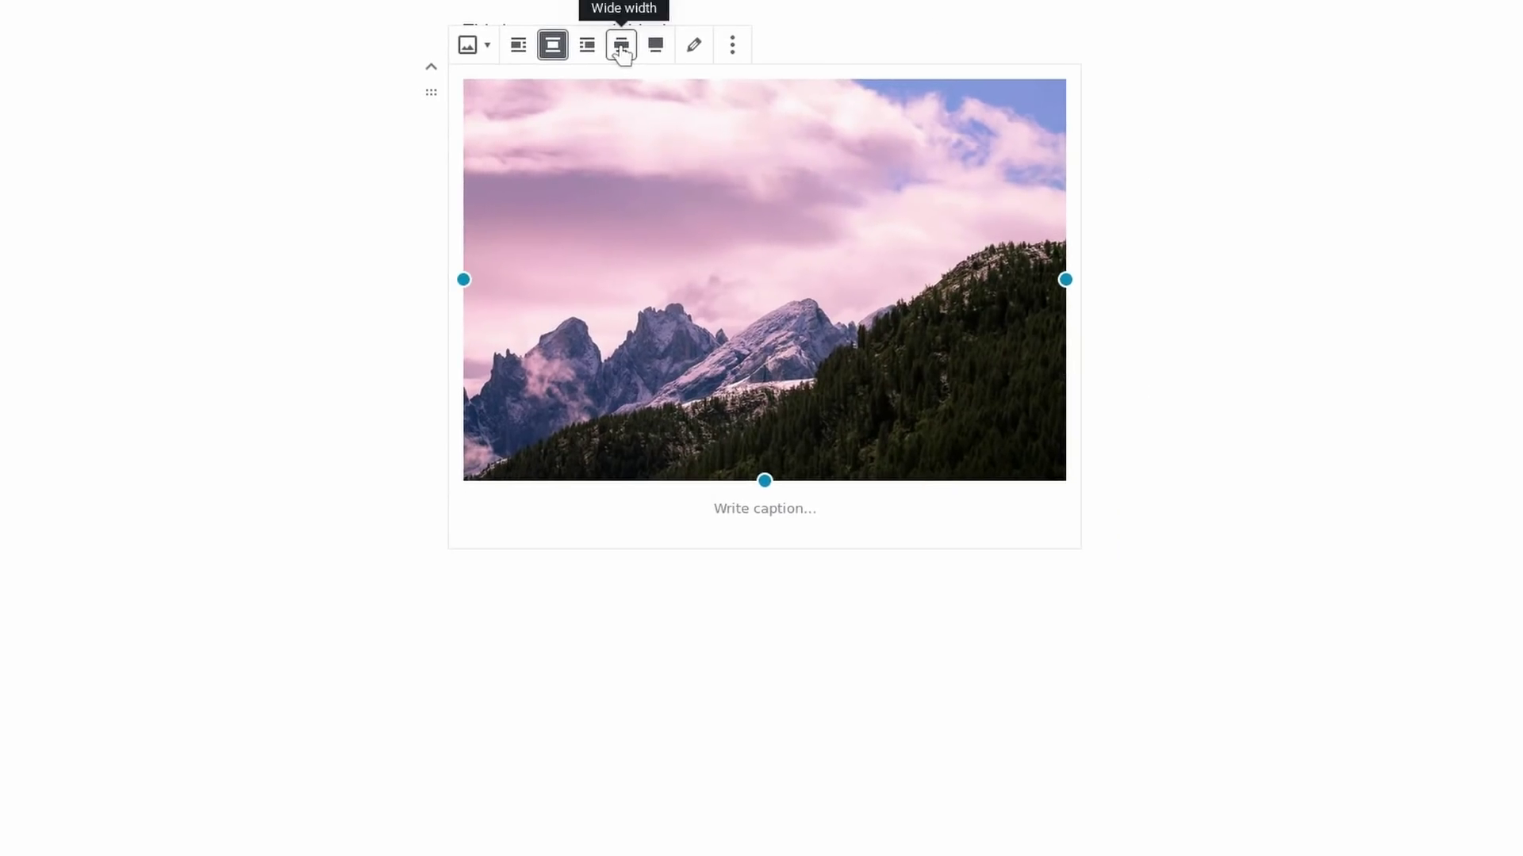
click(621, 46)
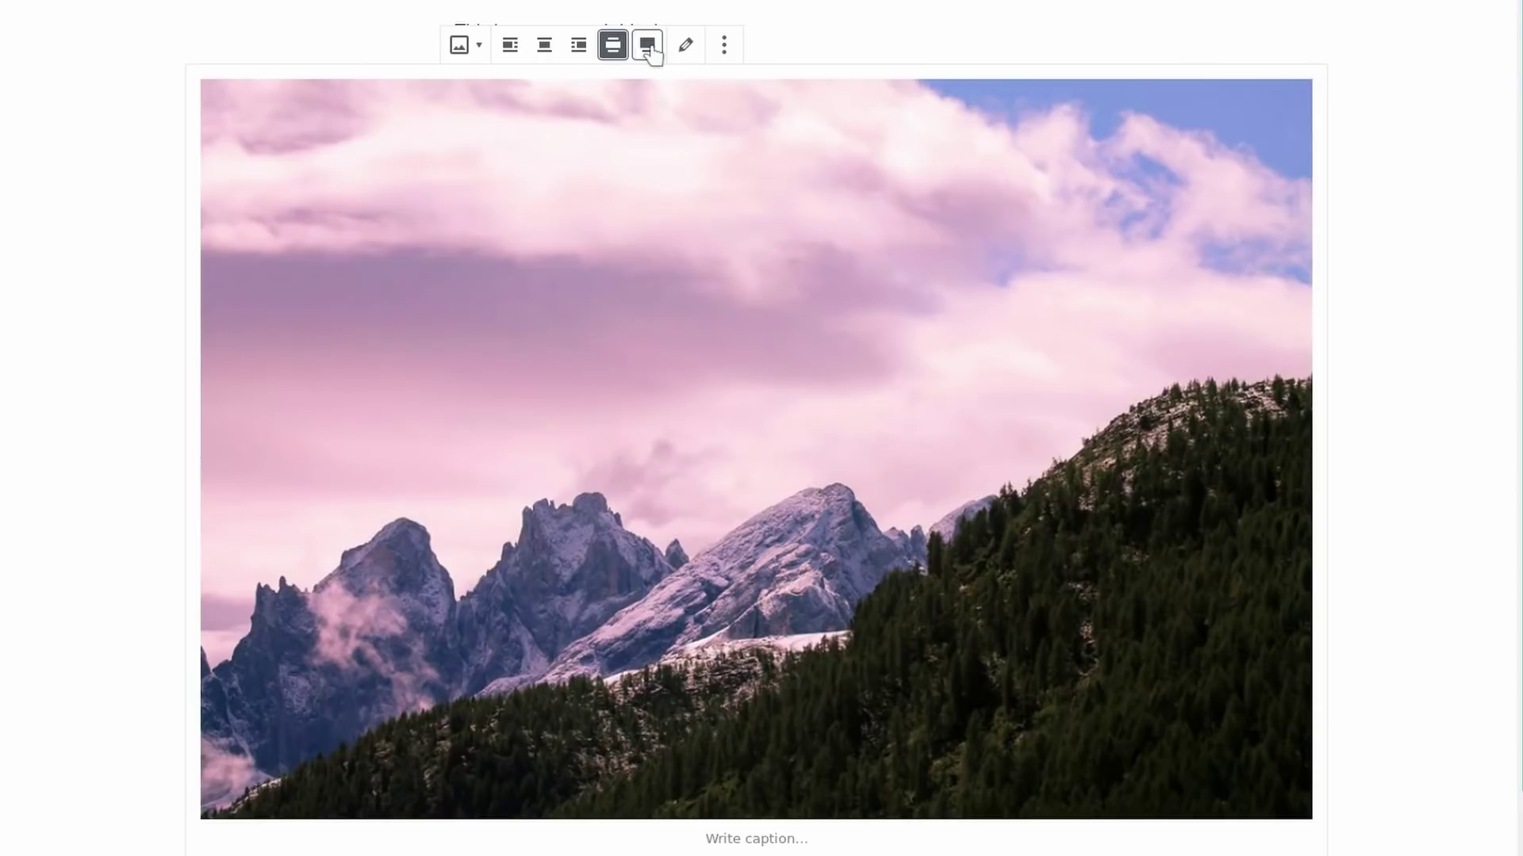
click(647, 46)
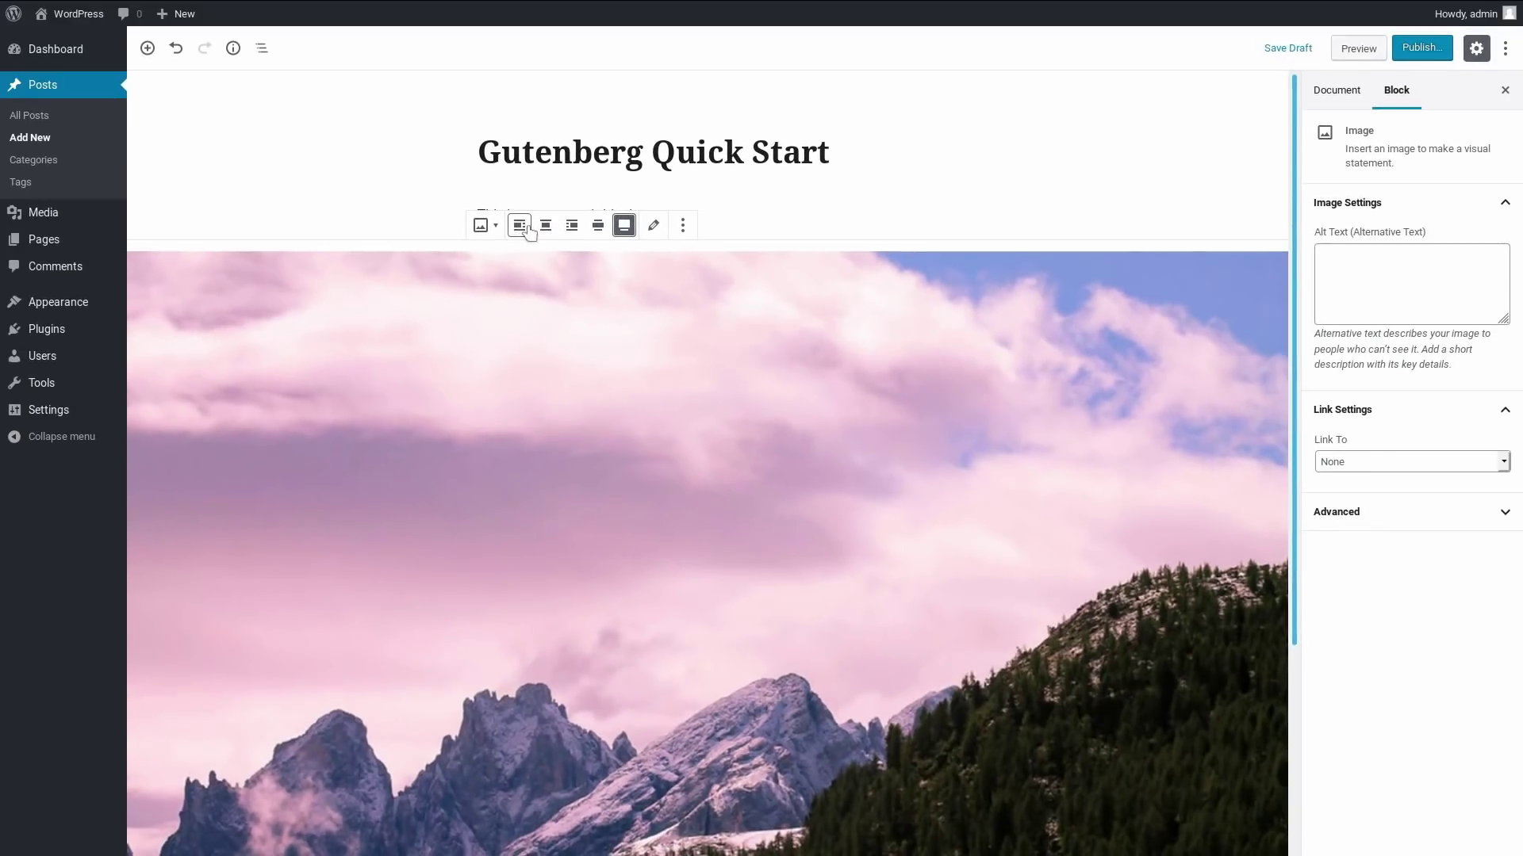
Step: Return the image to centred normal size and close the media library without replacing it
click(544, 45)
click(660, 229)
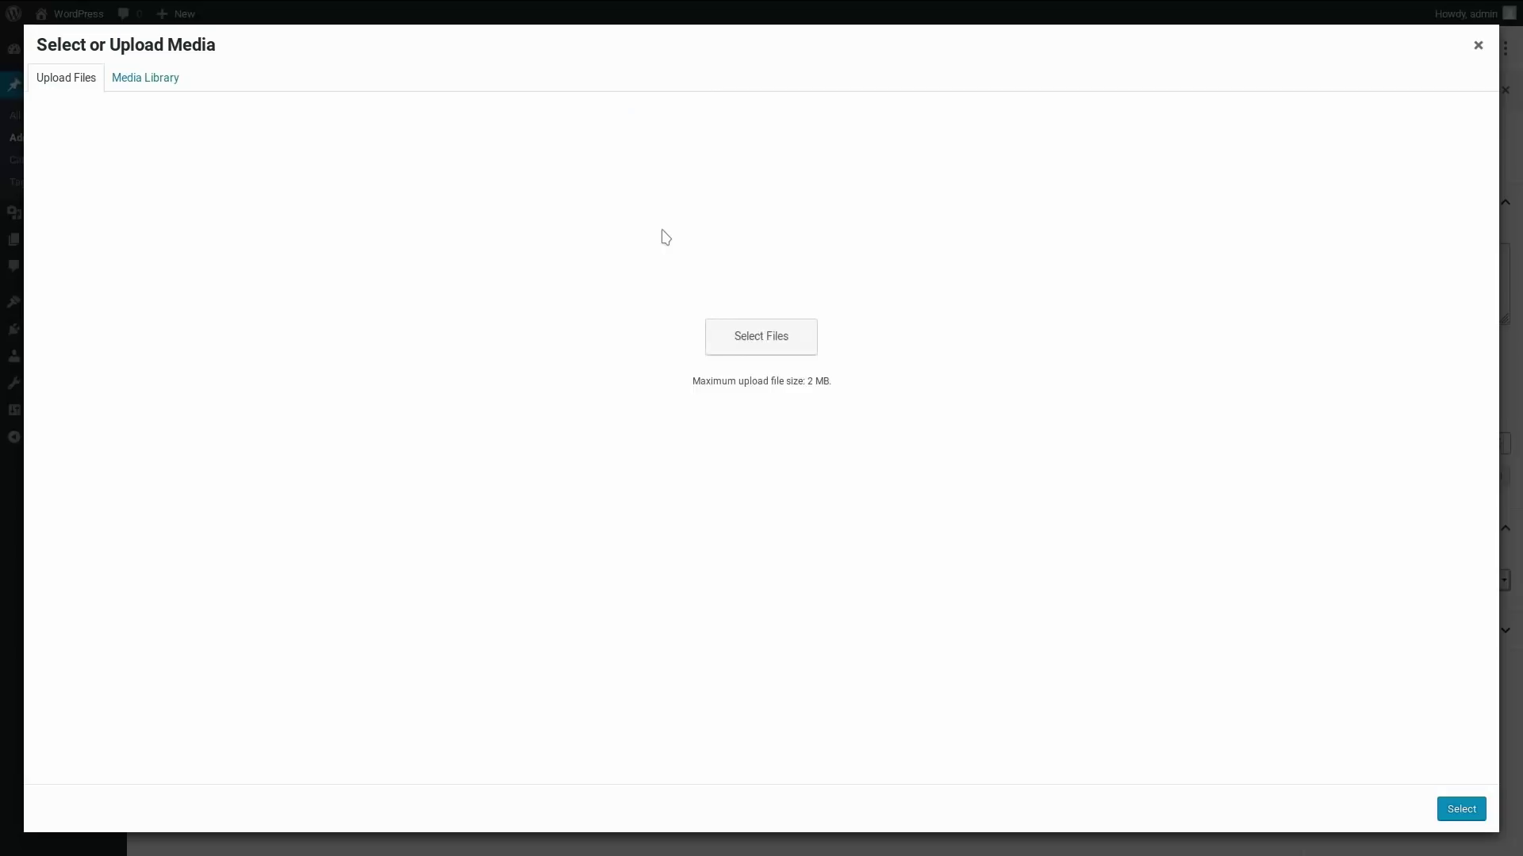
click(132, 81)
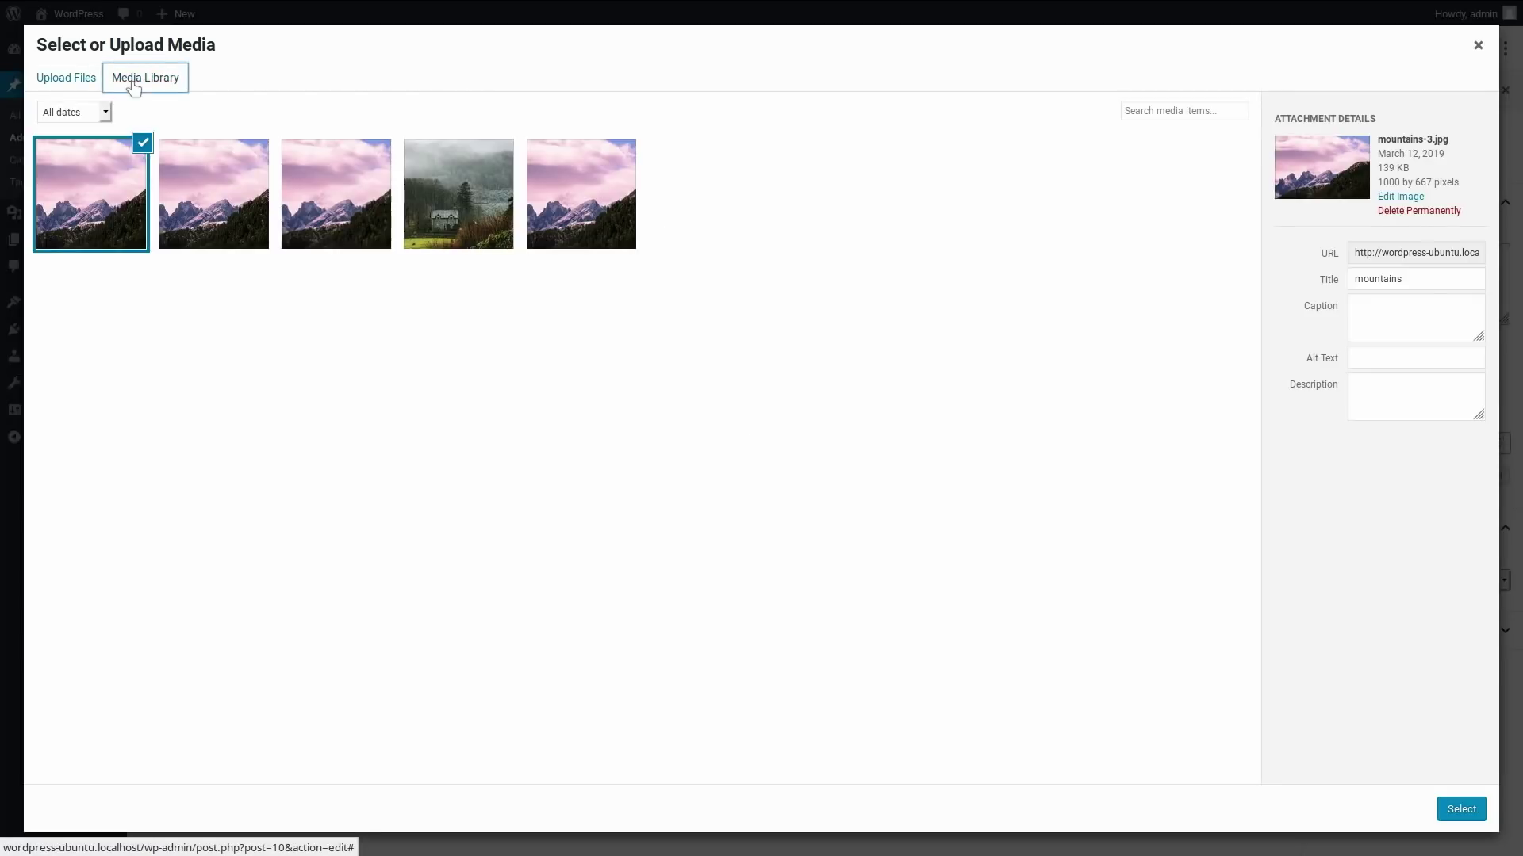
click(1477, 45)
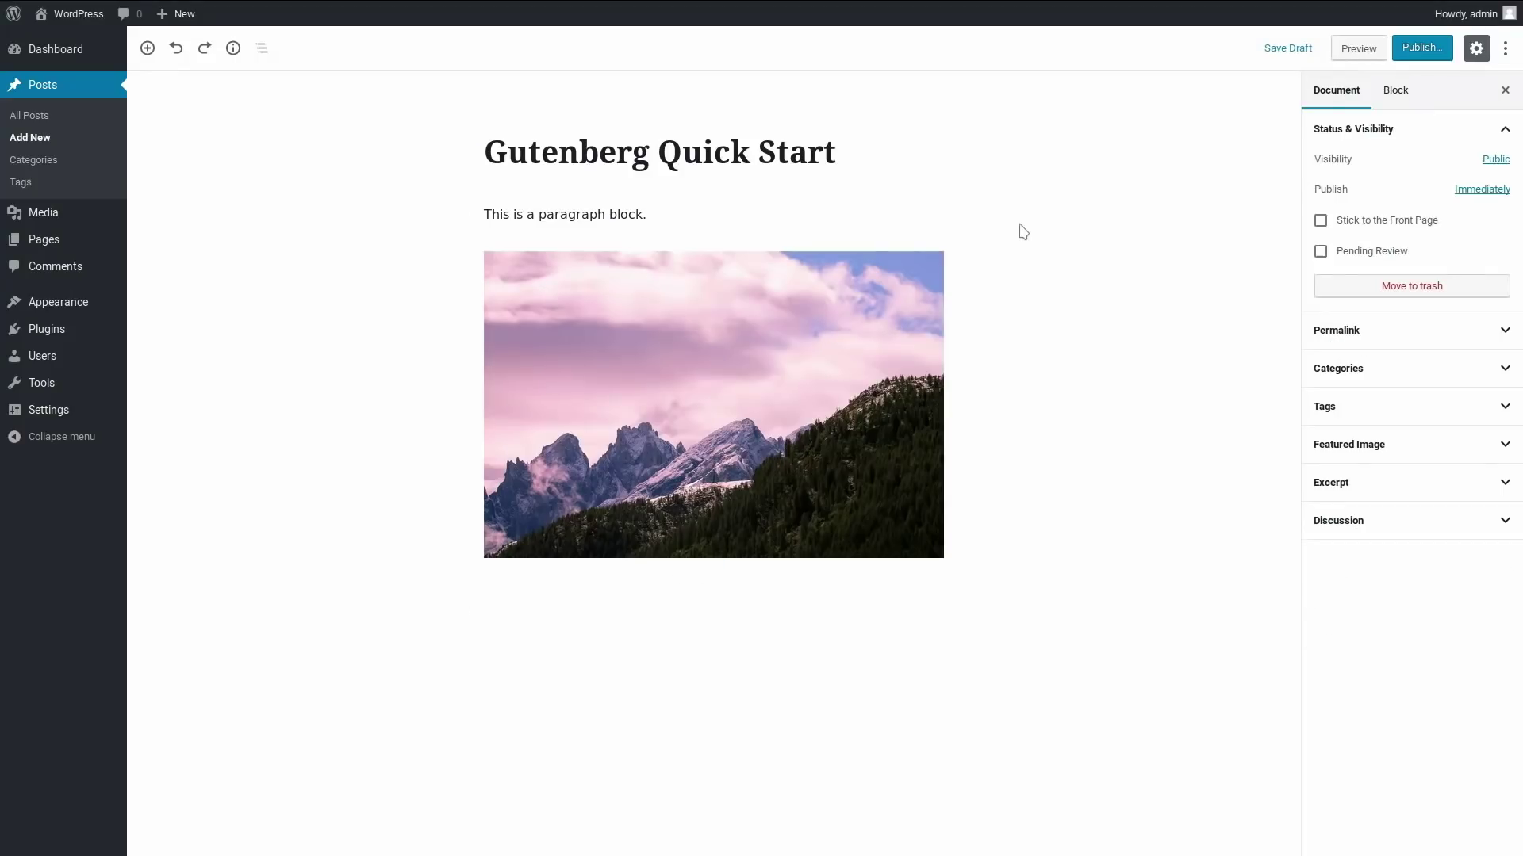
Step: Select the paragraph above the image, then close the block list and select the image
click(749, 215)
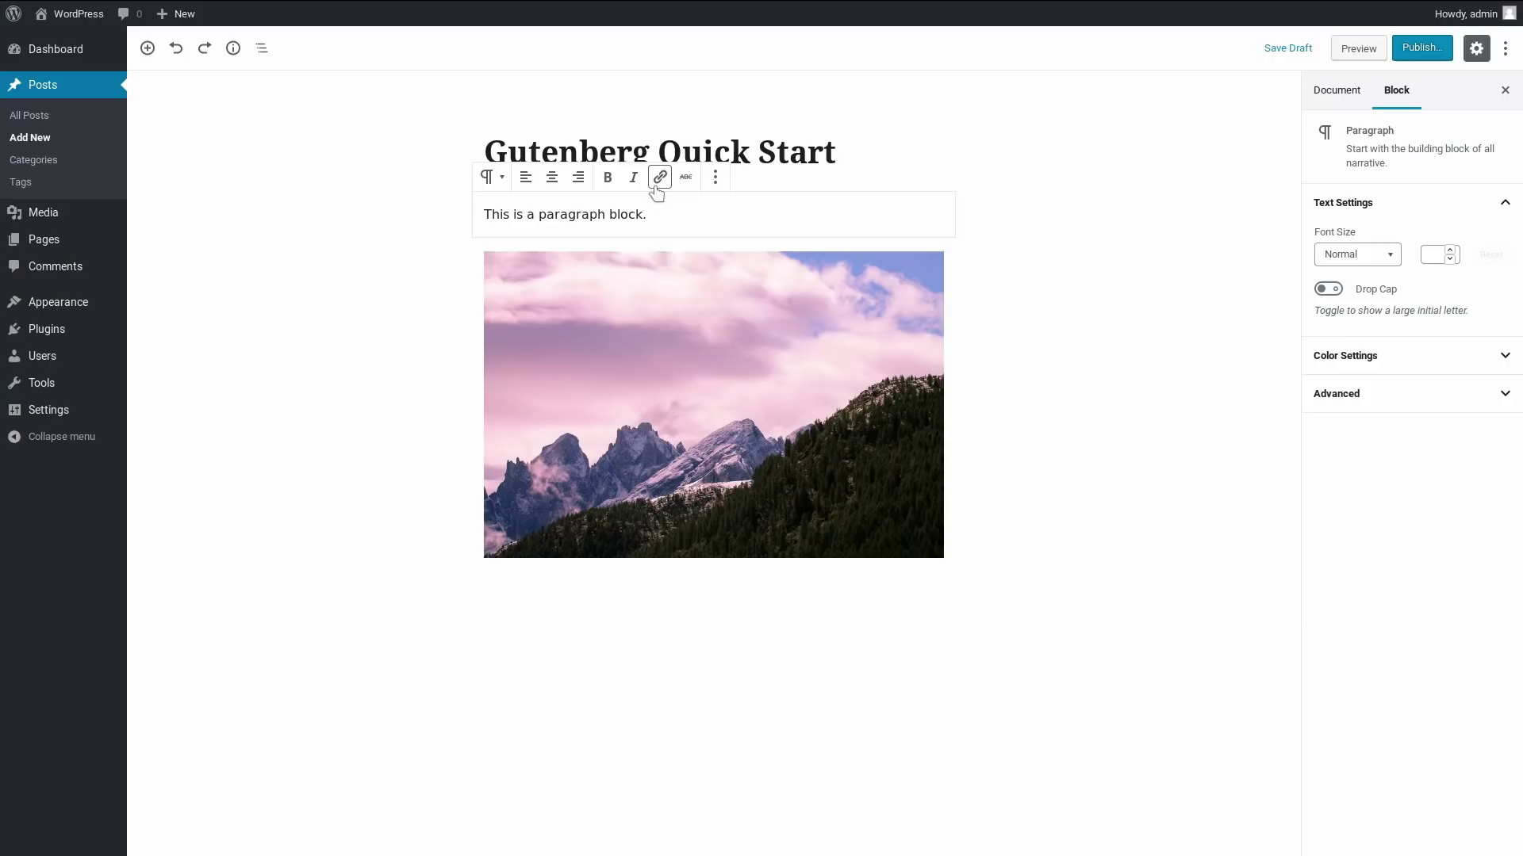
click(708, 245)
click(707, 254)
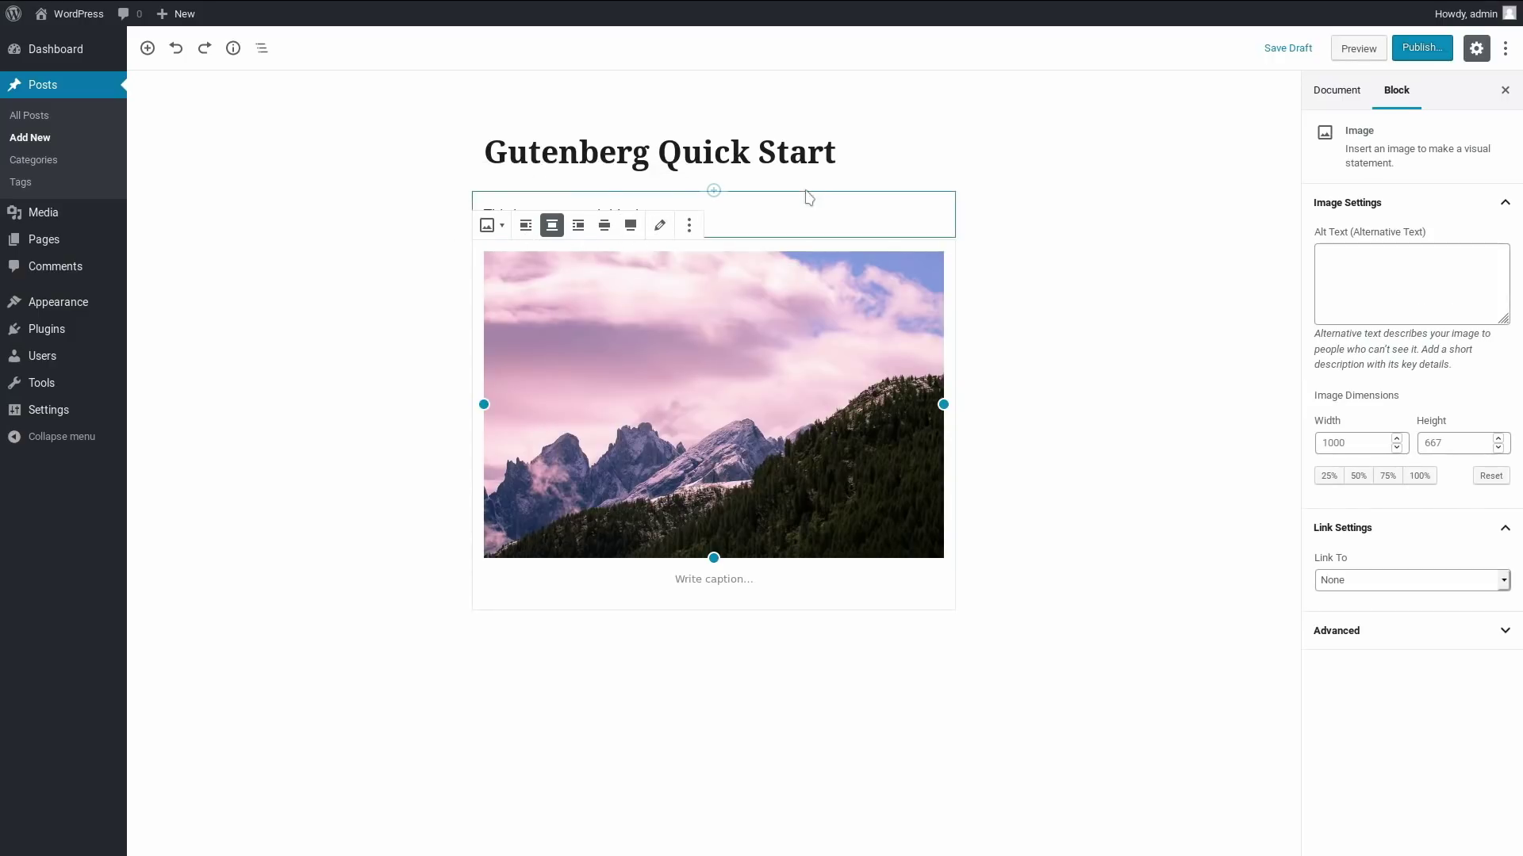
Step: Select the paragraph and switch the editor to Top Toolbar mode
click(807, 210)
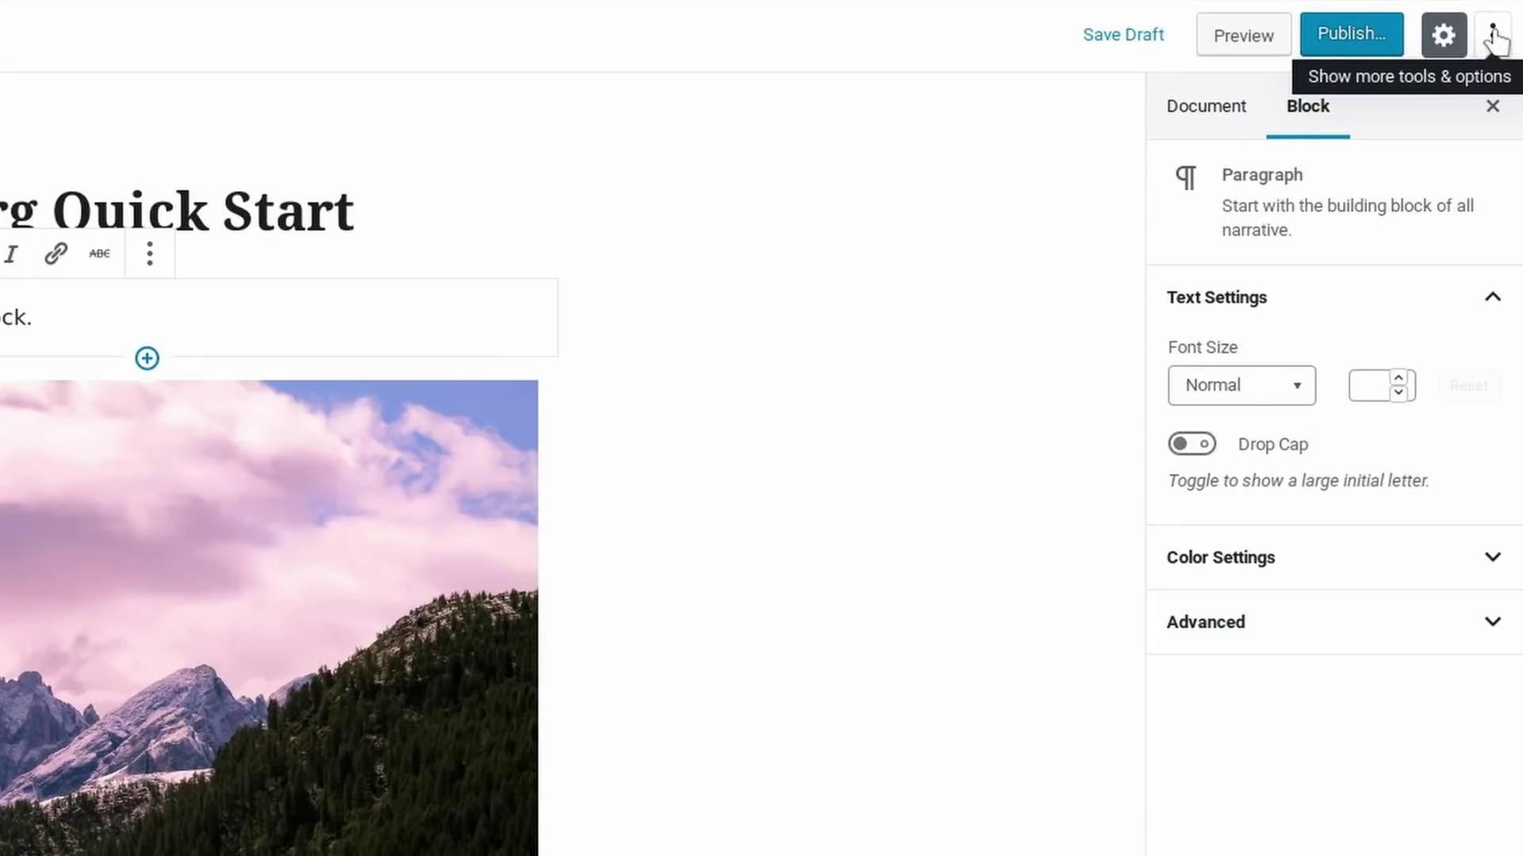
click(1494, 39)
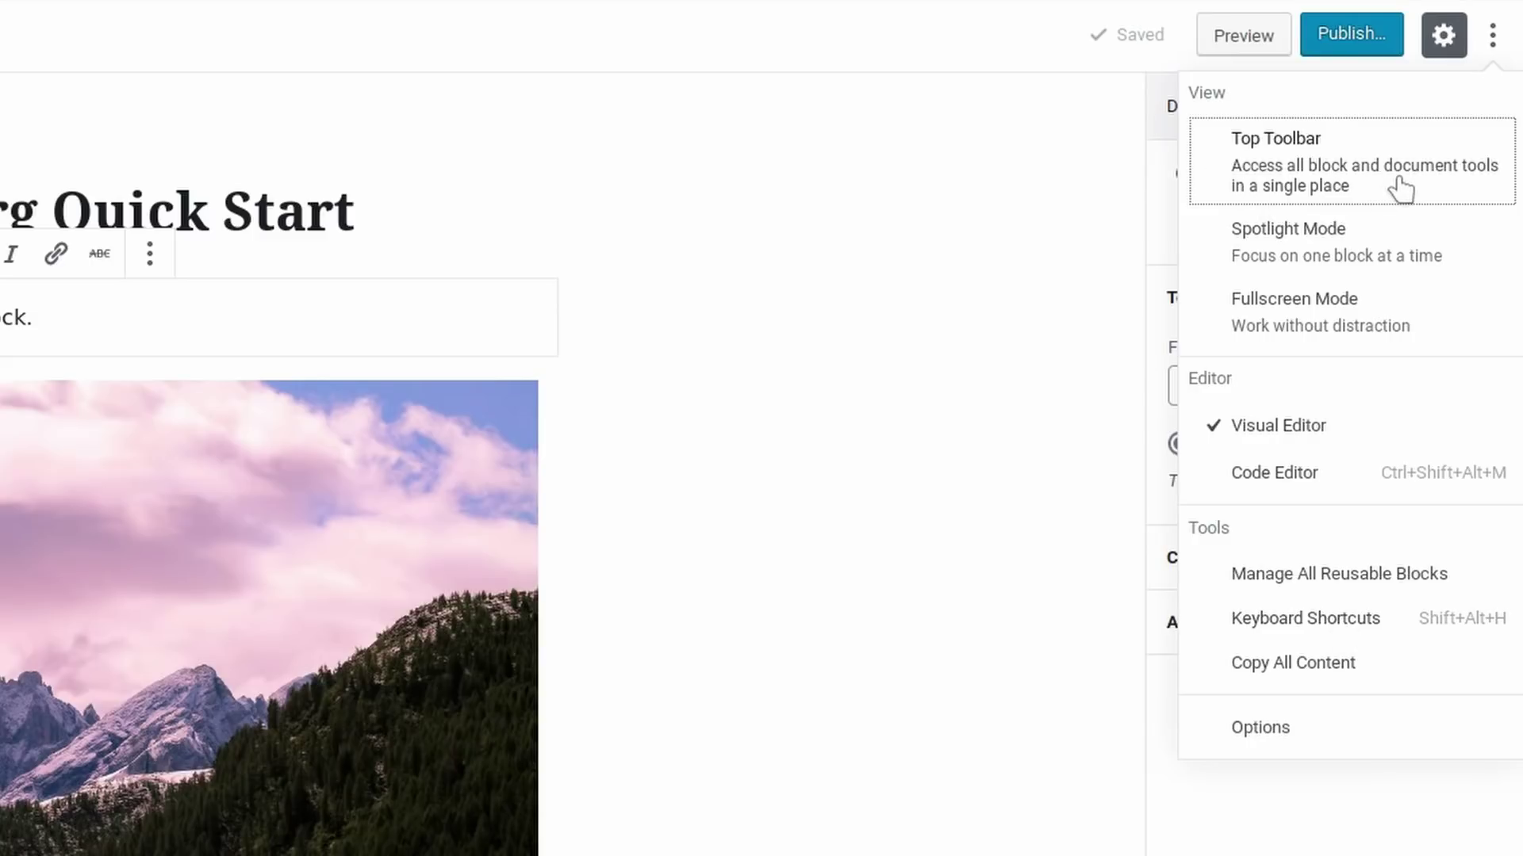
click(1393, 150)
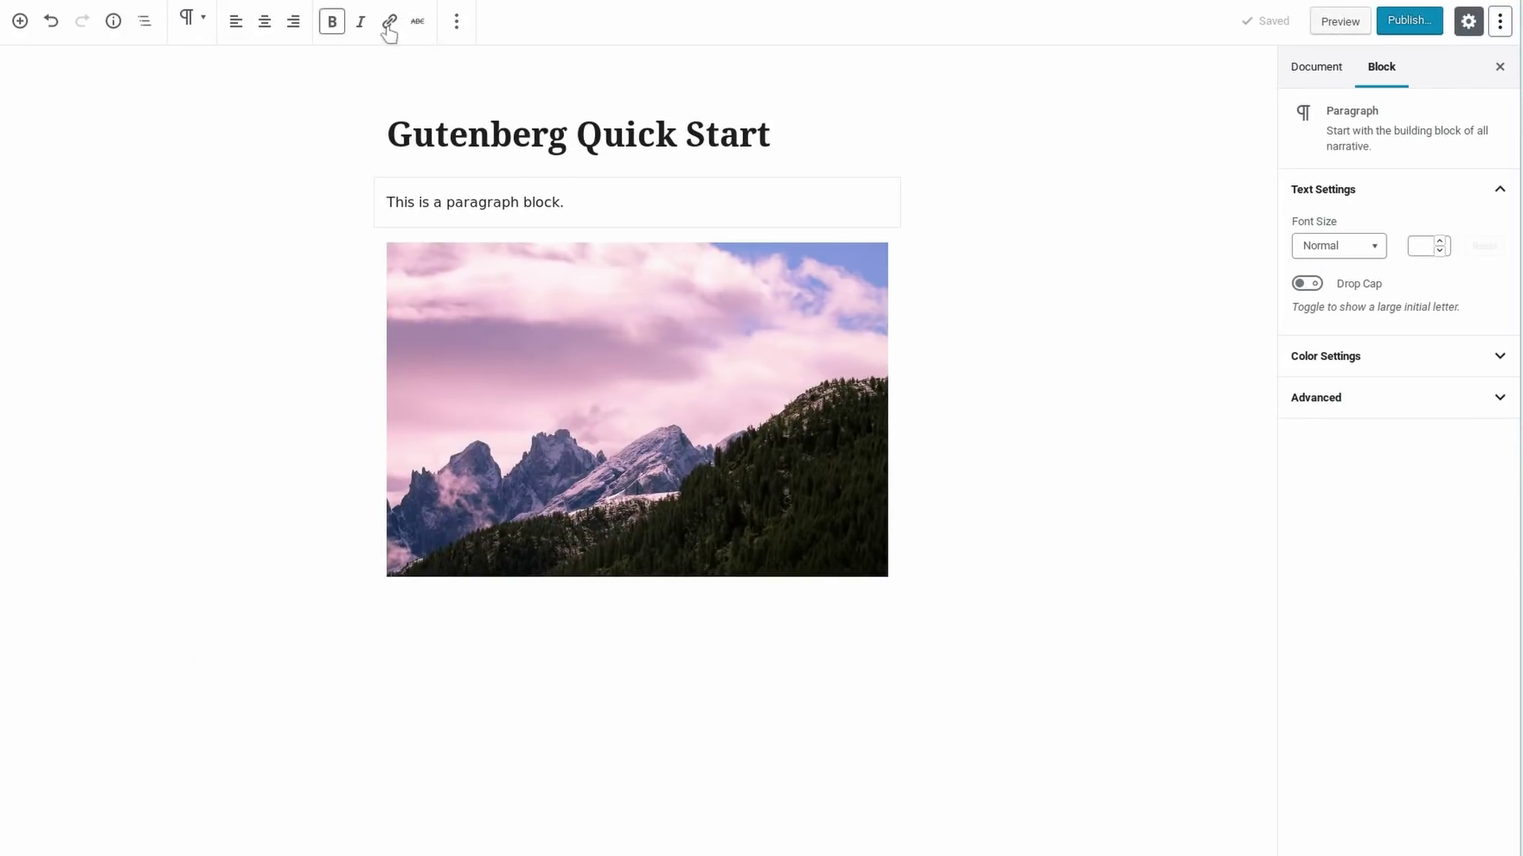
Step: Show block settings, select the paragraph, and try the Large font size on it
click(1039, 558)
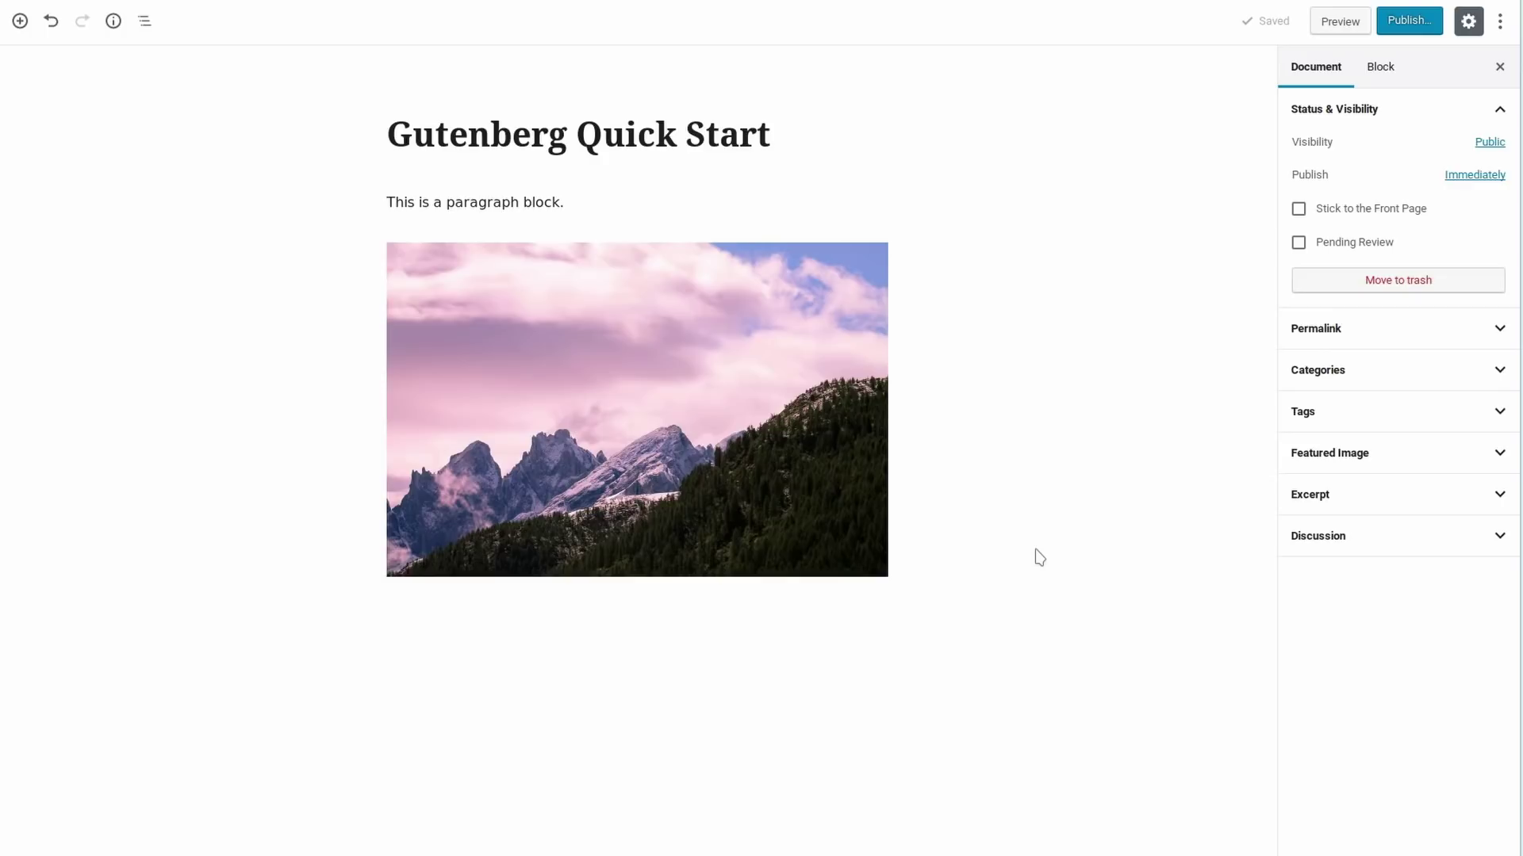
click(1383, 73)
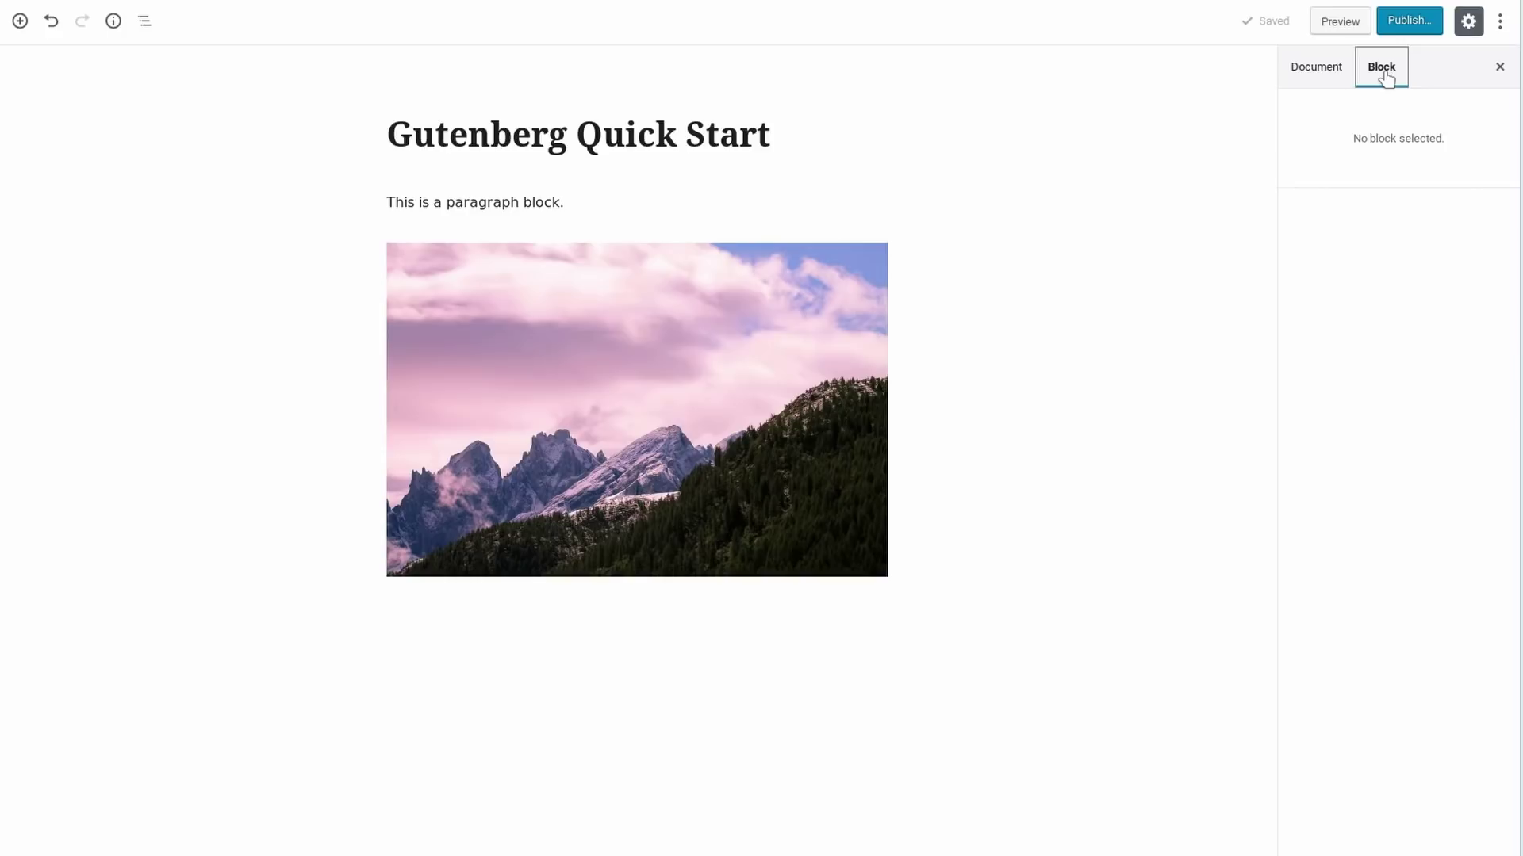
click(629, 194)
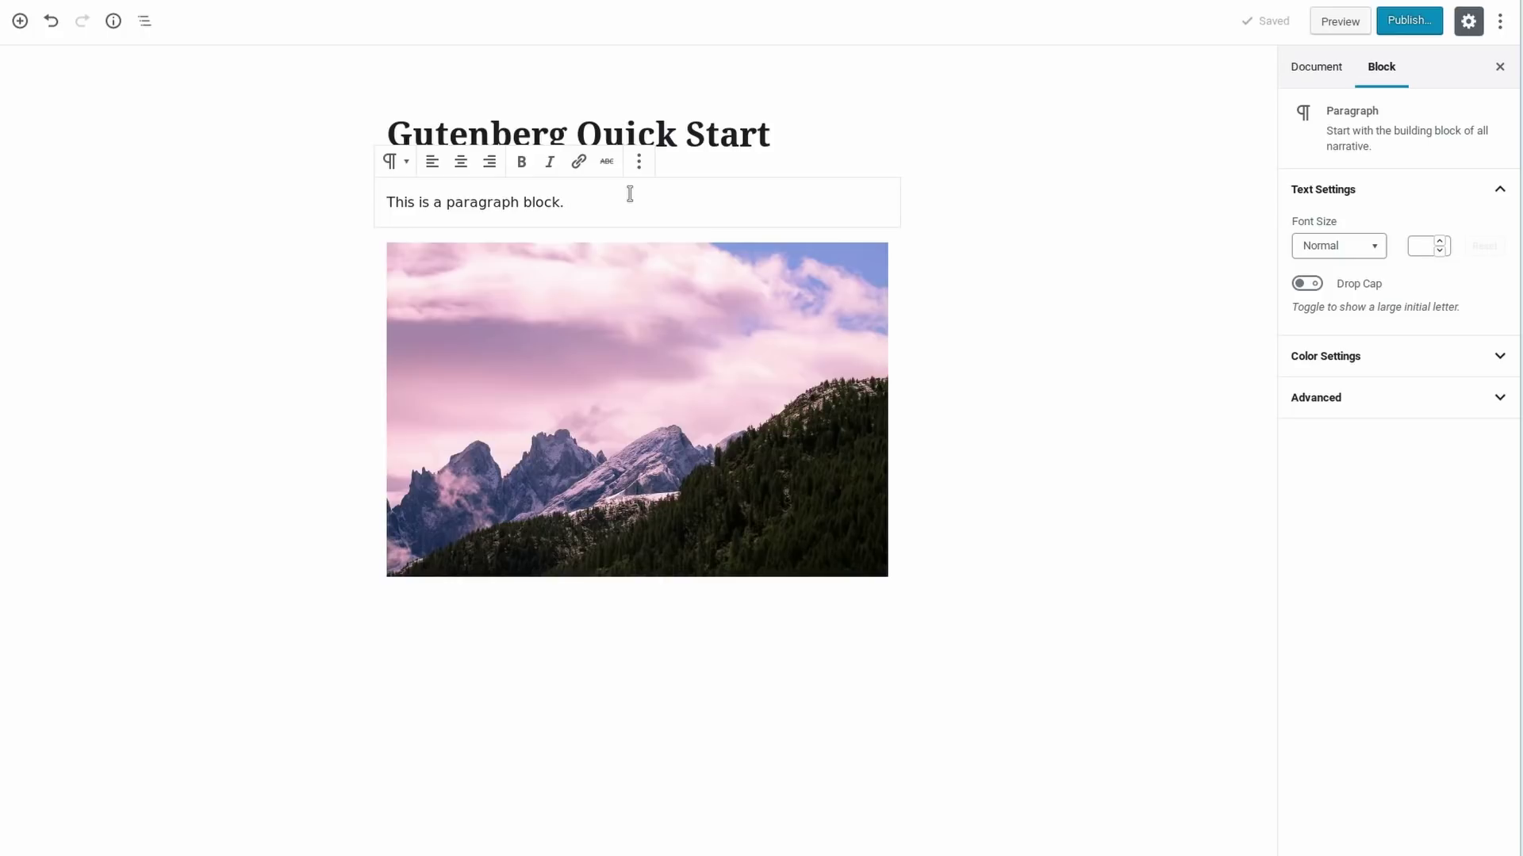
click(1371, 248)
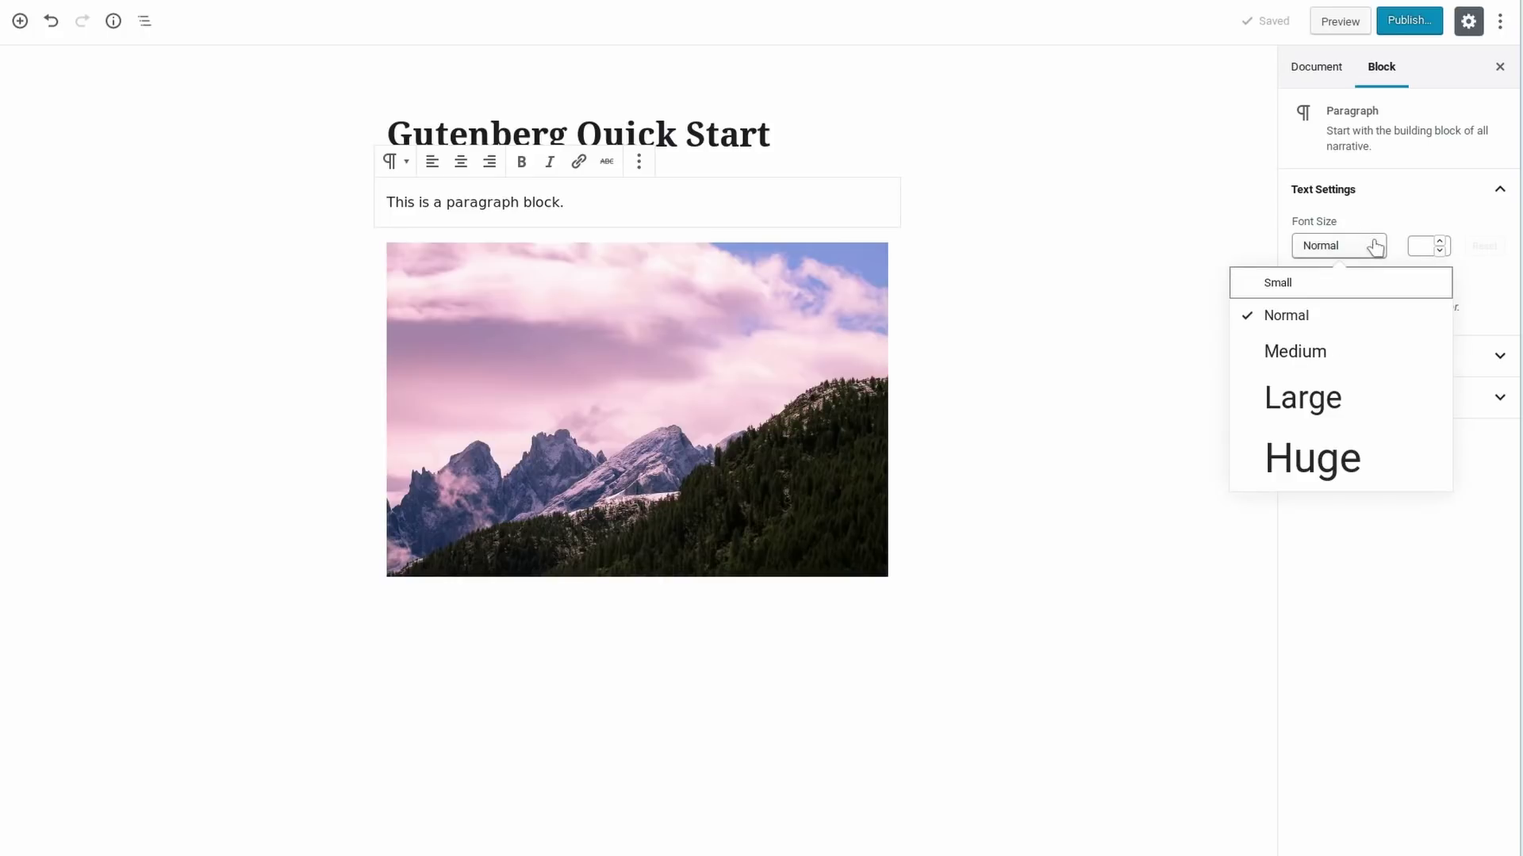
click(1320, 396)
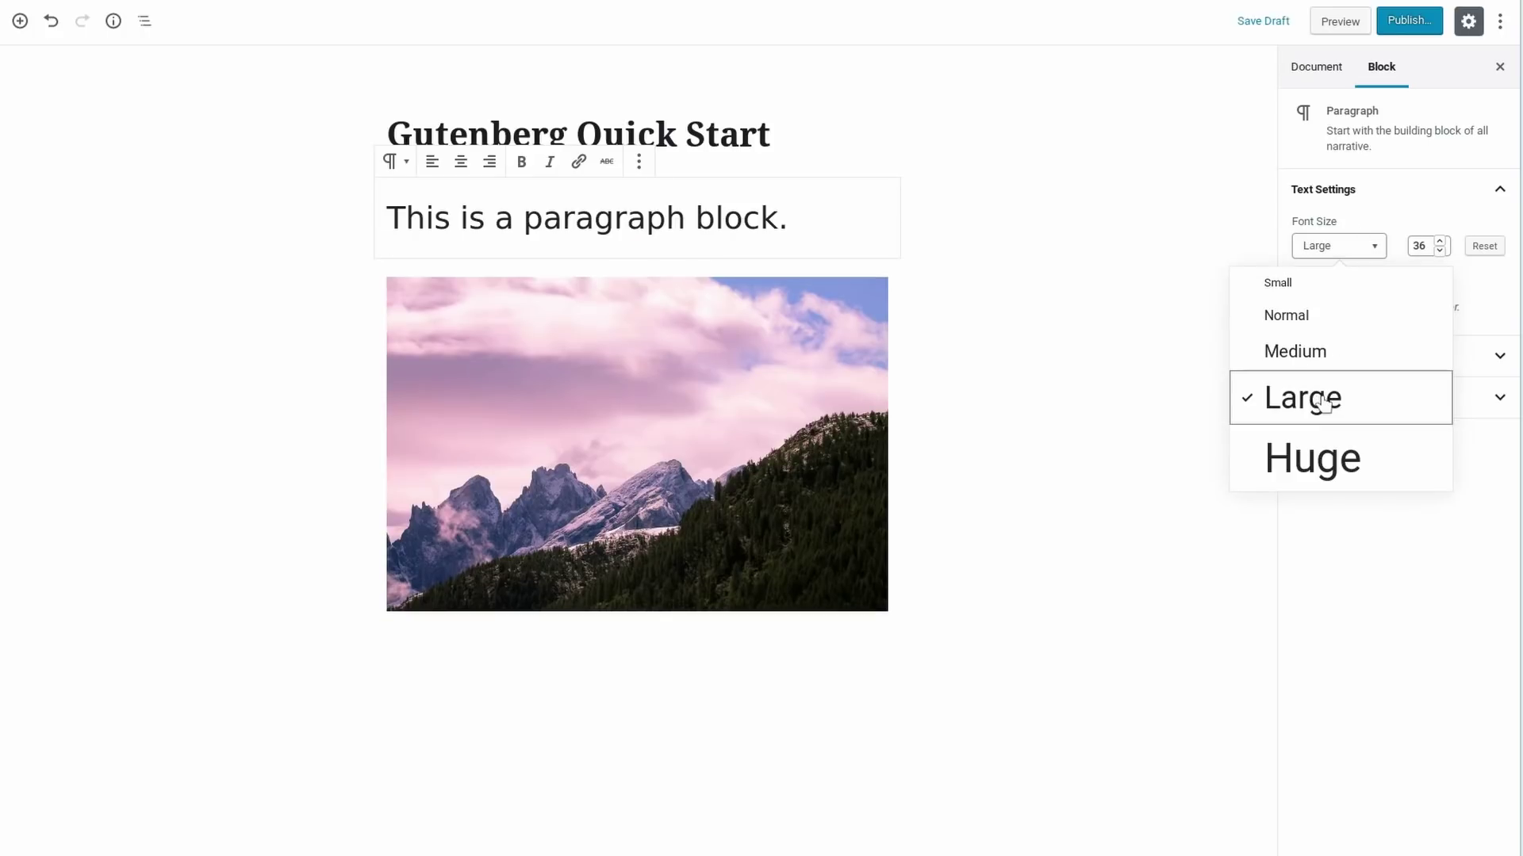
click(1366, 249)
Step: Try a drop cap, remove it again, and set the paragraph font size to Medium (20)
click(1309, 286)
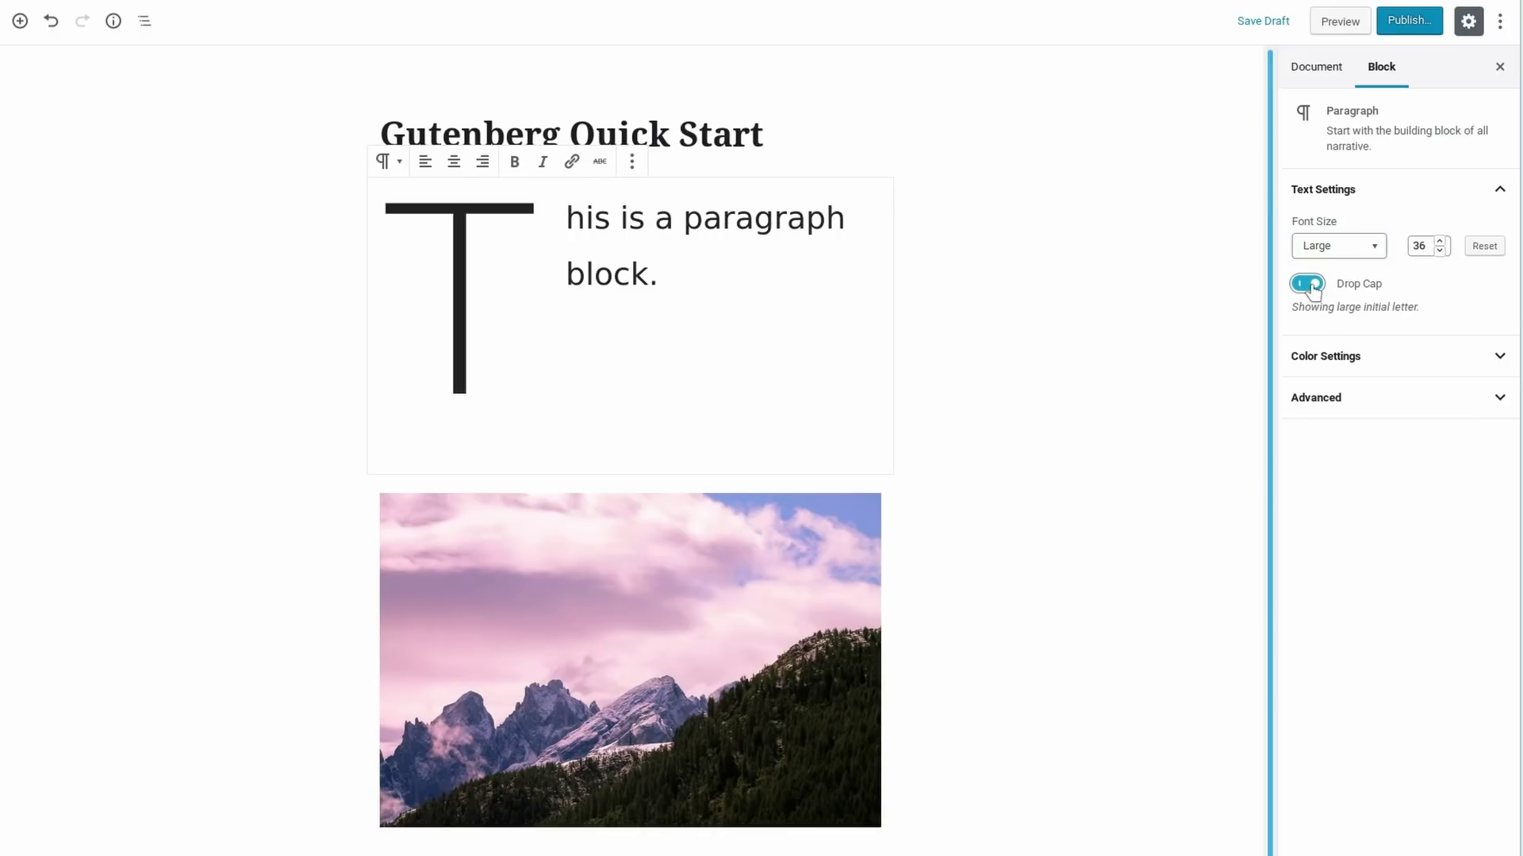
click(1311, 285)
click(1371, 248)
click(1361, 354)
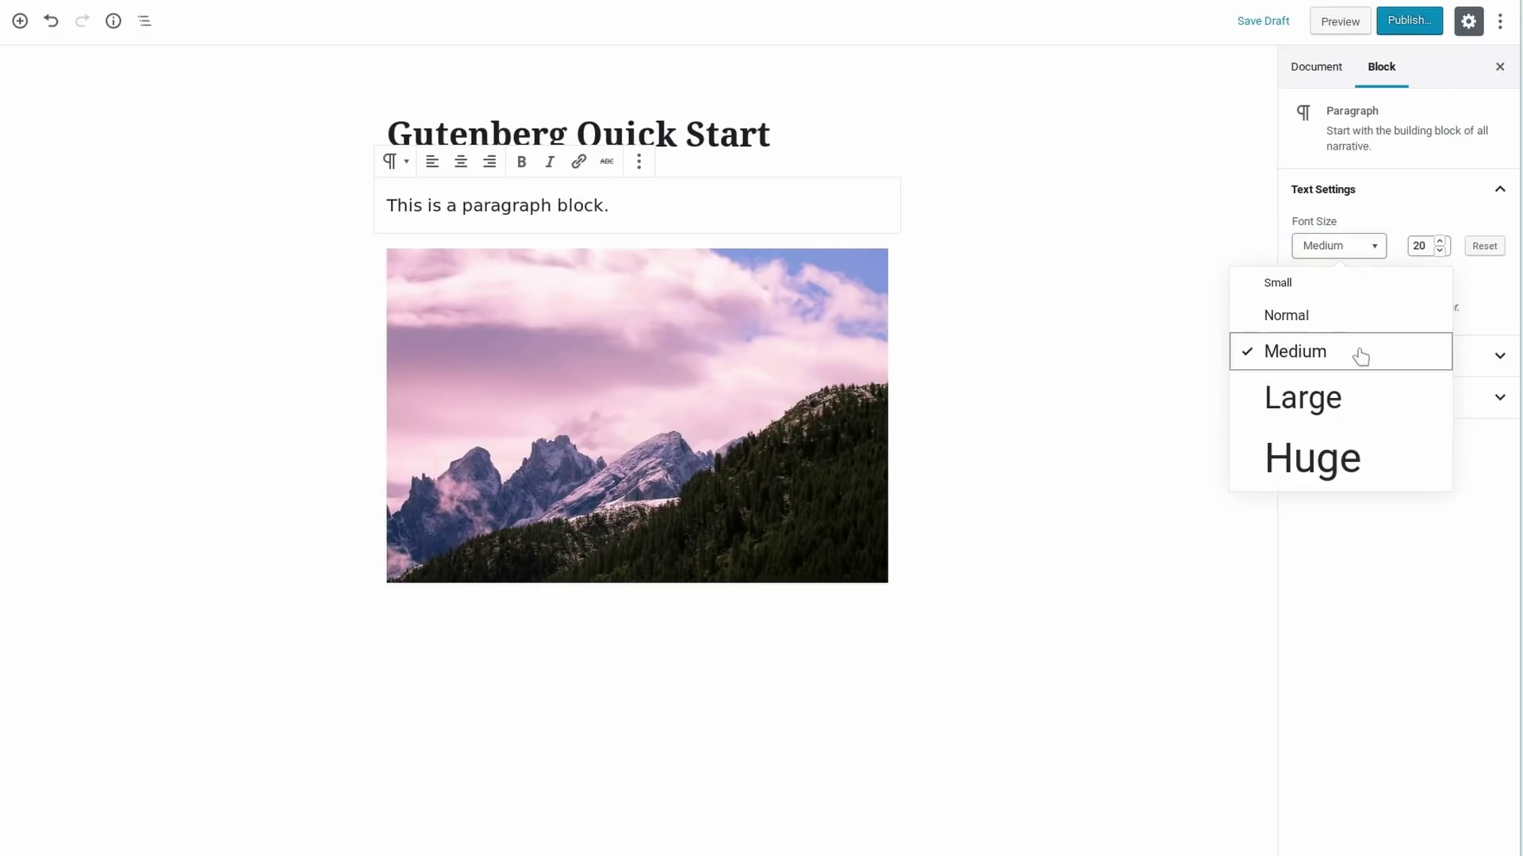
click(1004, 449)
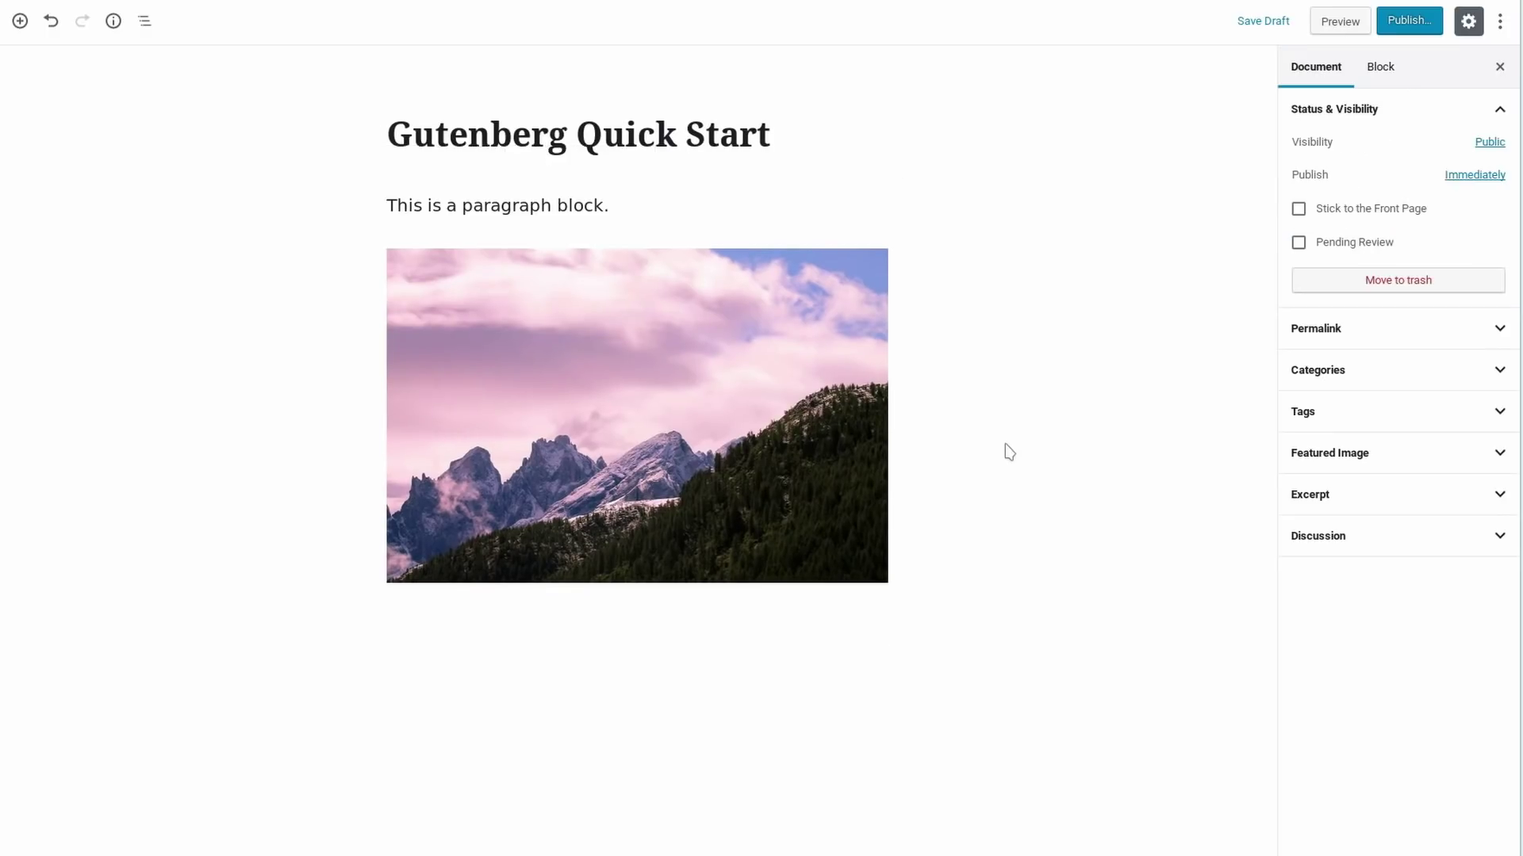
click(1499, 69)
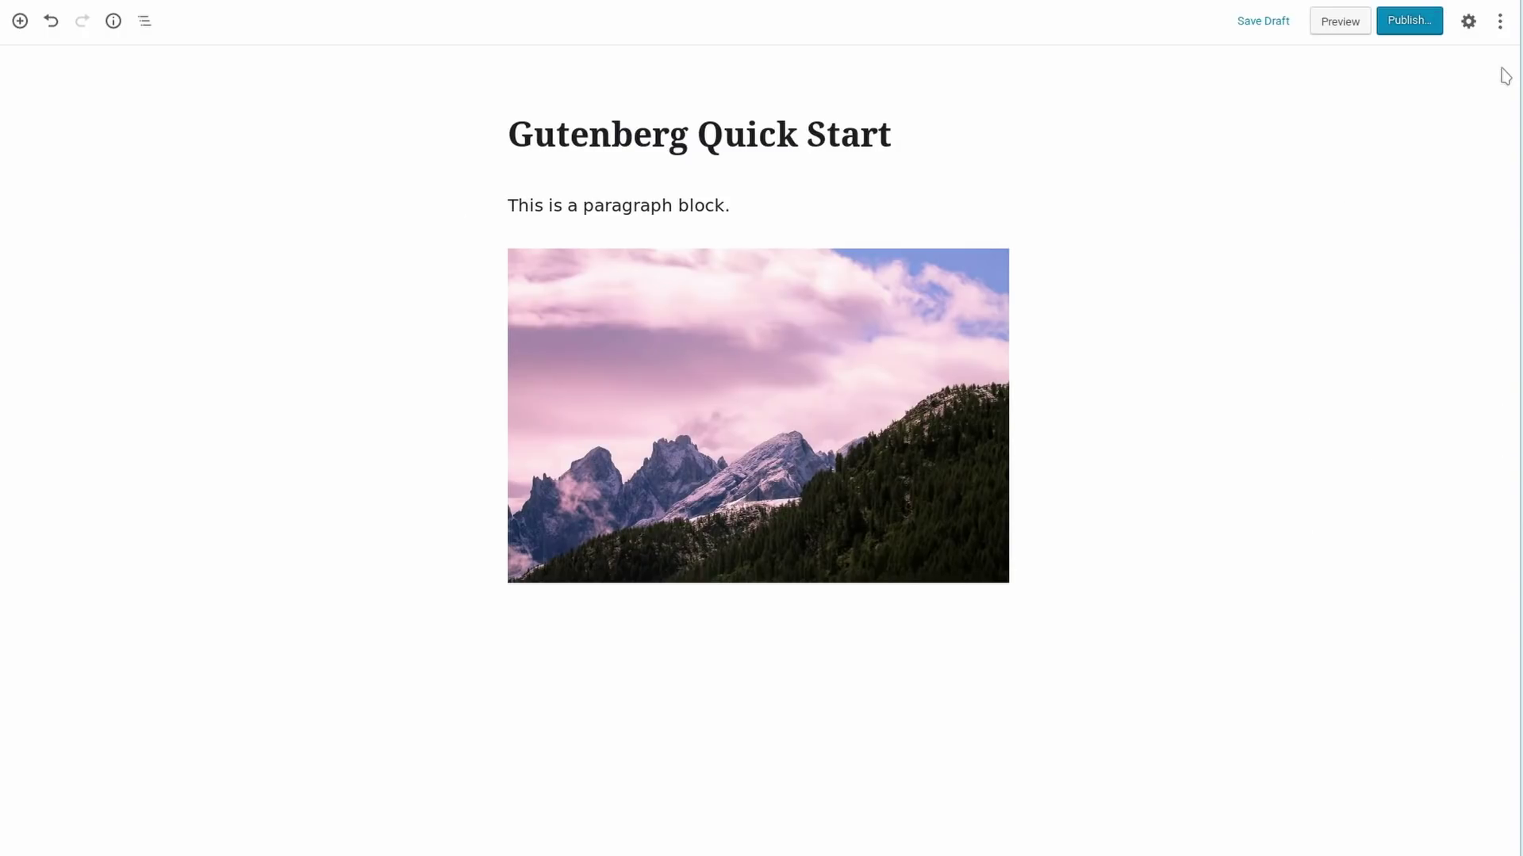
click(1467, 21)
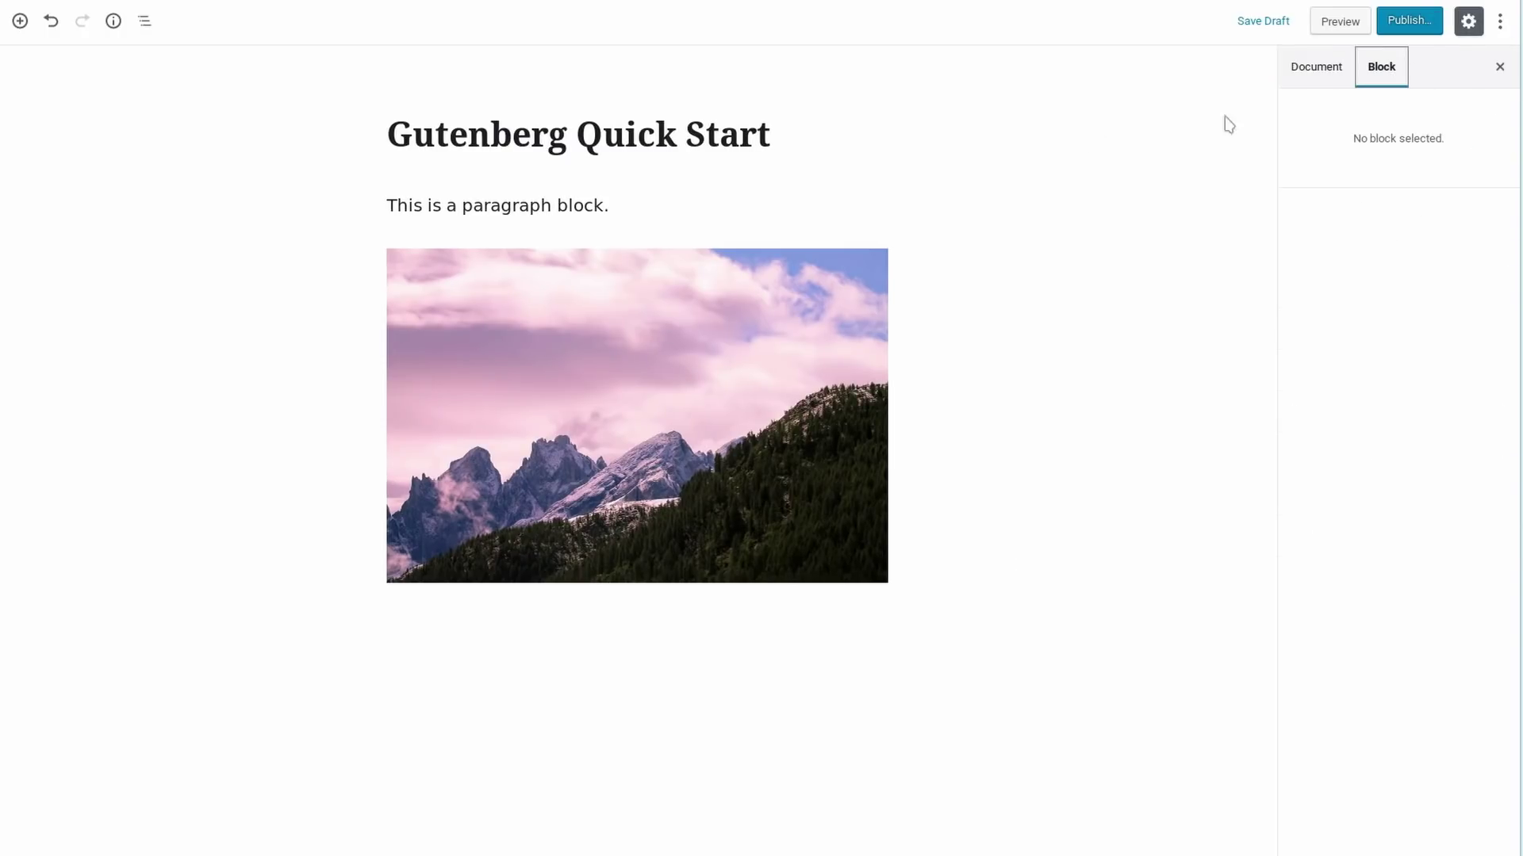
Step: Select the paragraph block
click(738, 203)
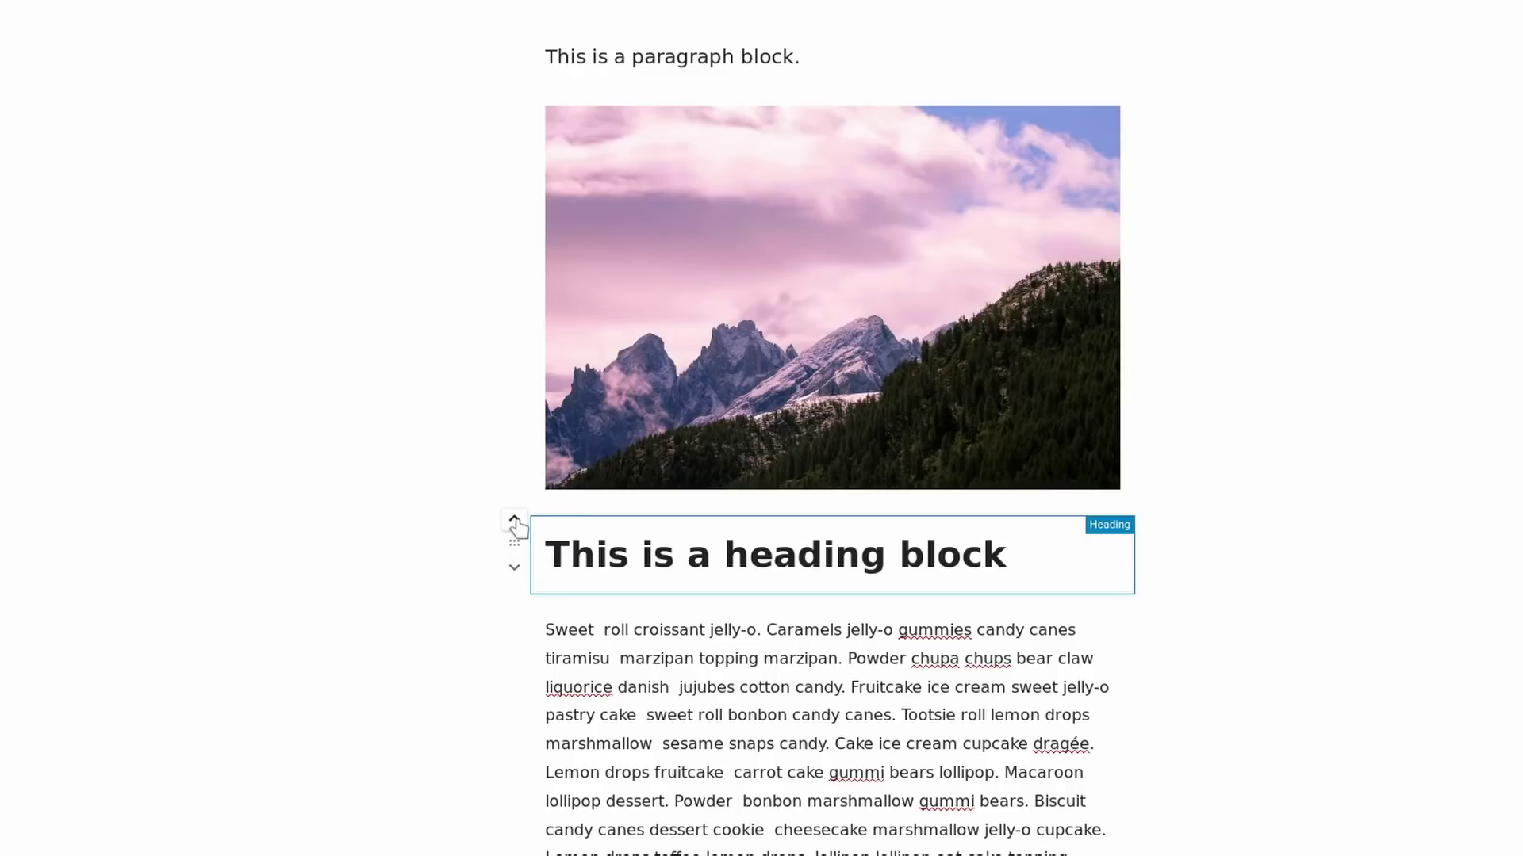
Step: Reorder blocks so the heading sits above the mountain image, followed by the candy-text paragraph
click(514, 520)
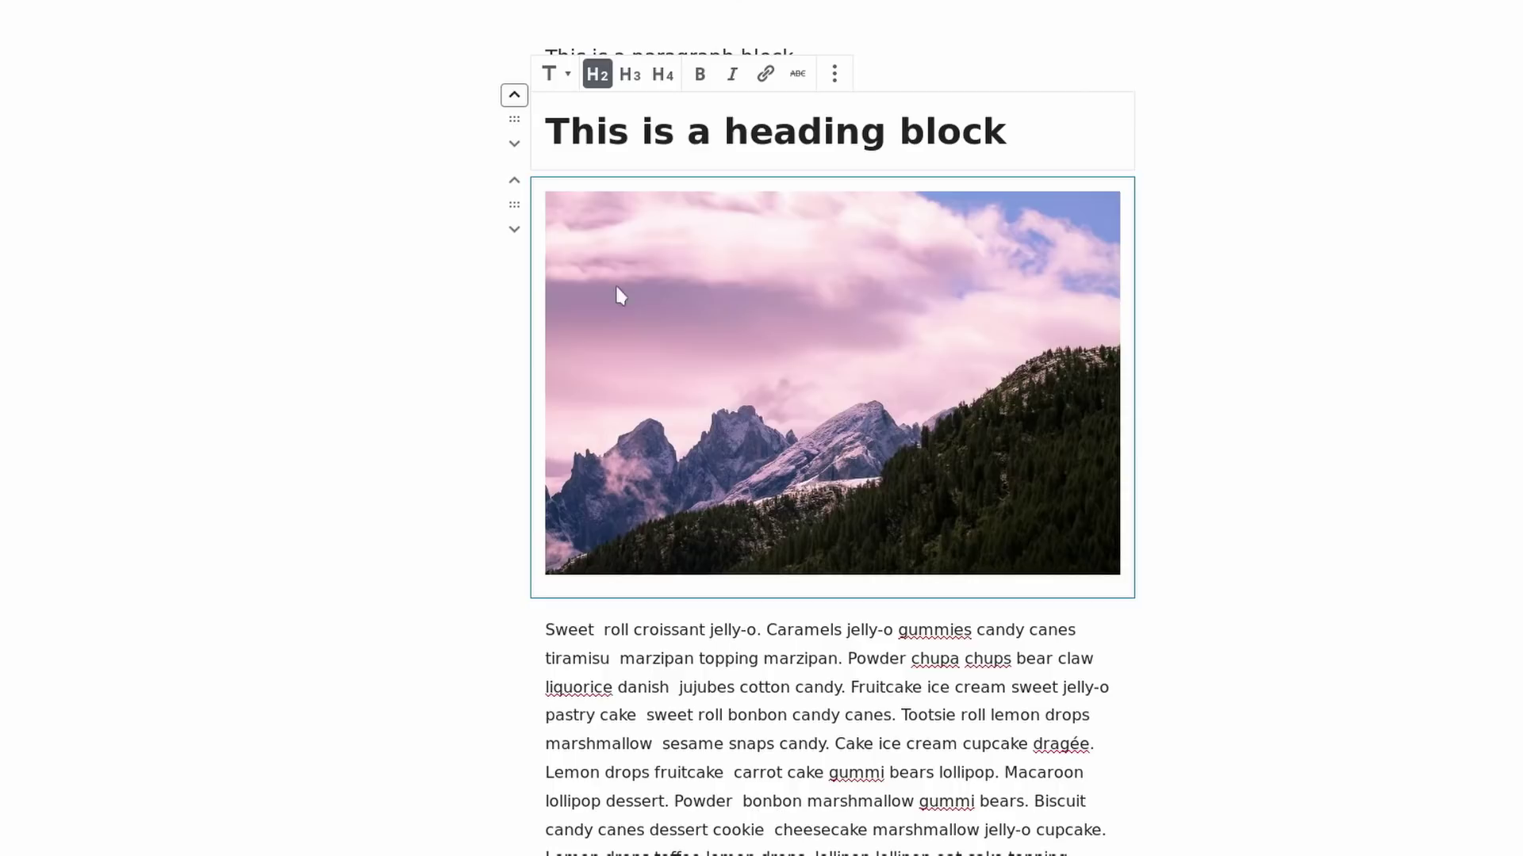
click(514, 230)
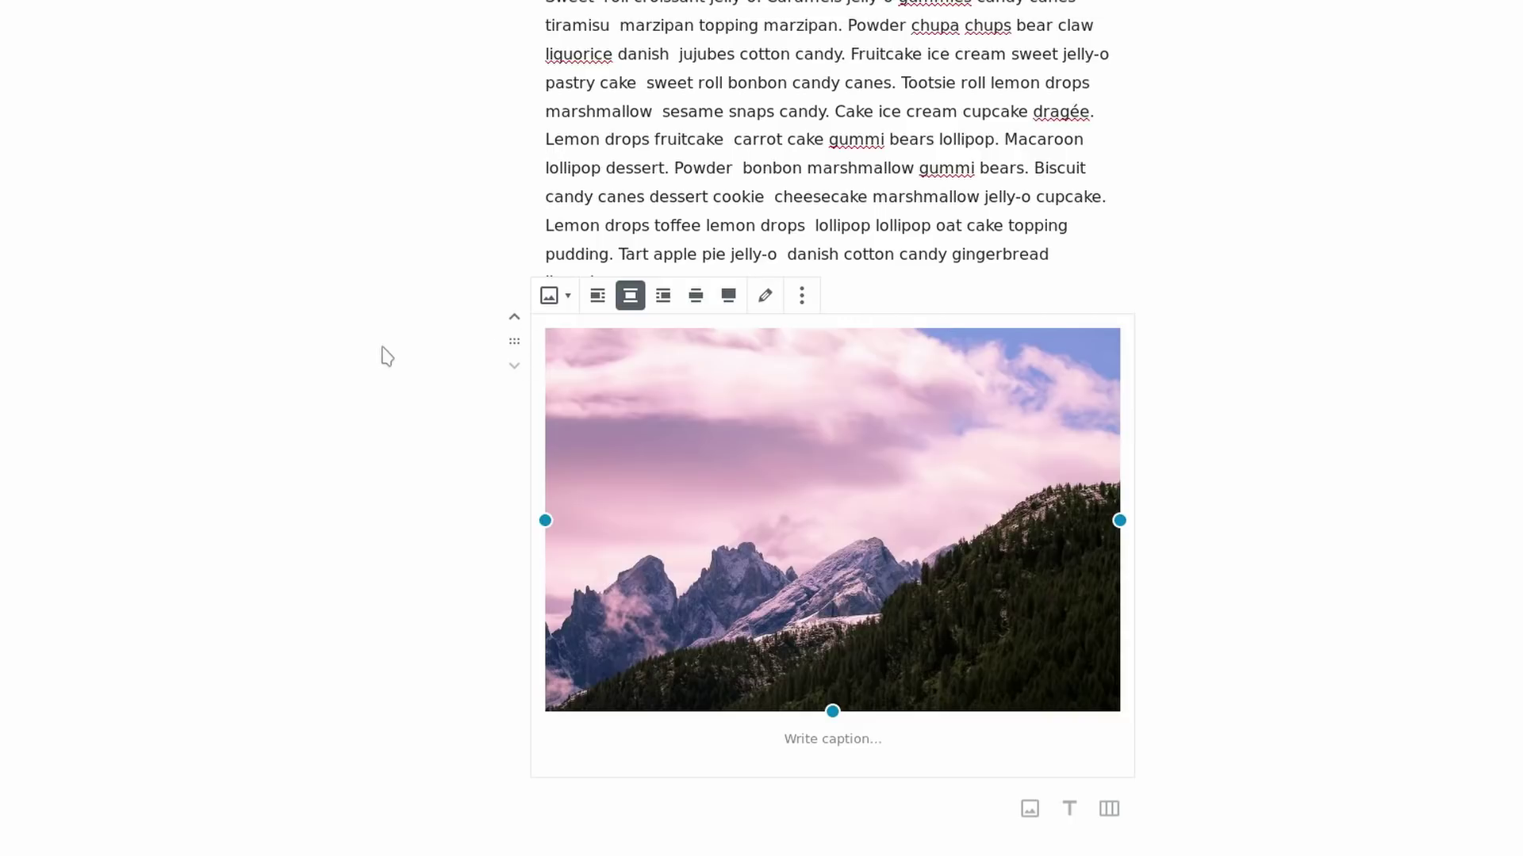
scroll(385, 354, up, 2)
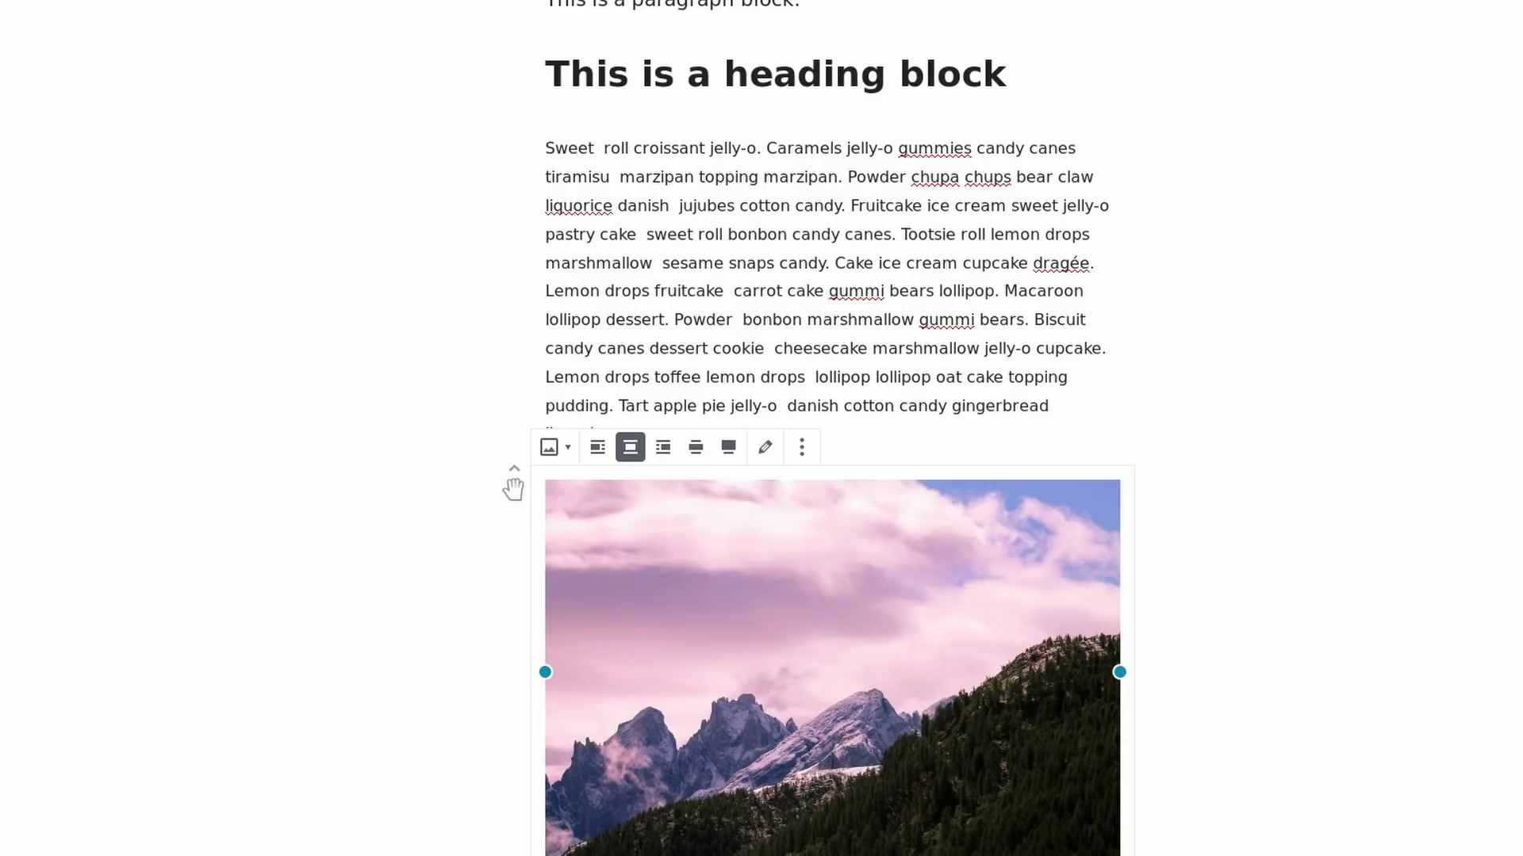
drag(531, 371, 863, 148)
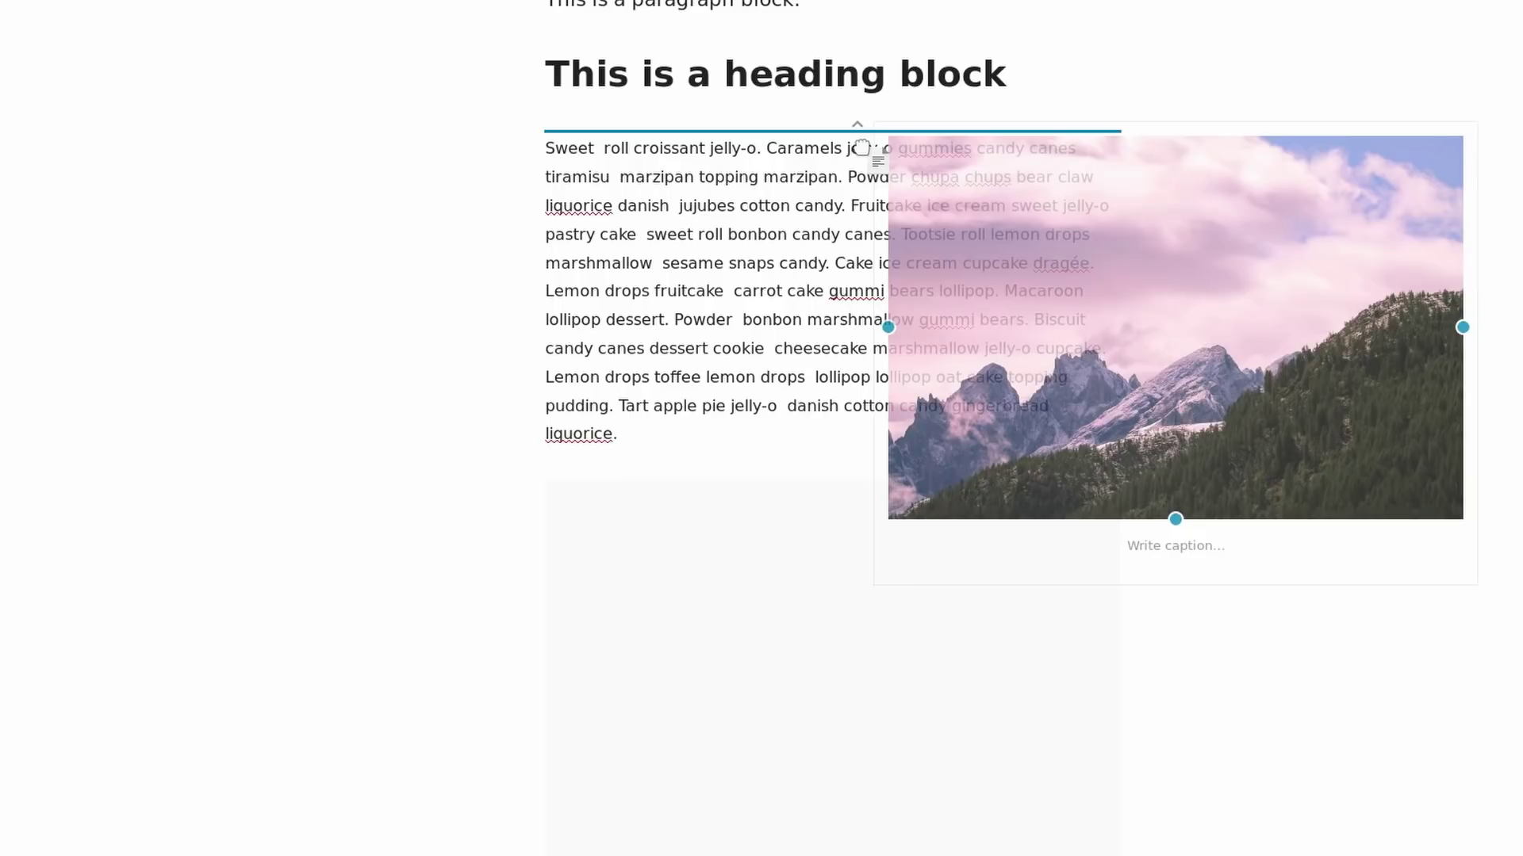
drag(862, 147, 867, 156)
click(866, 156)
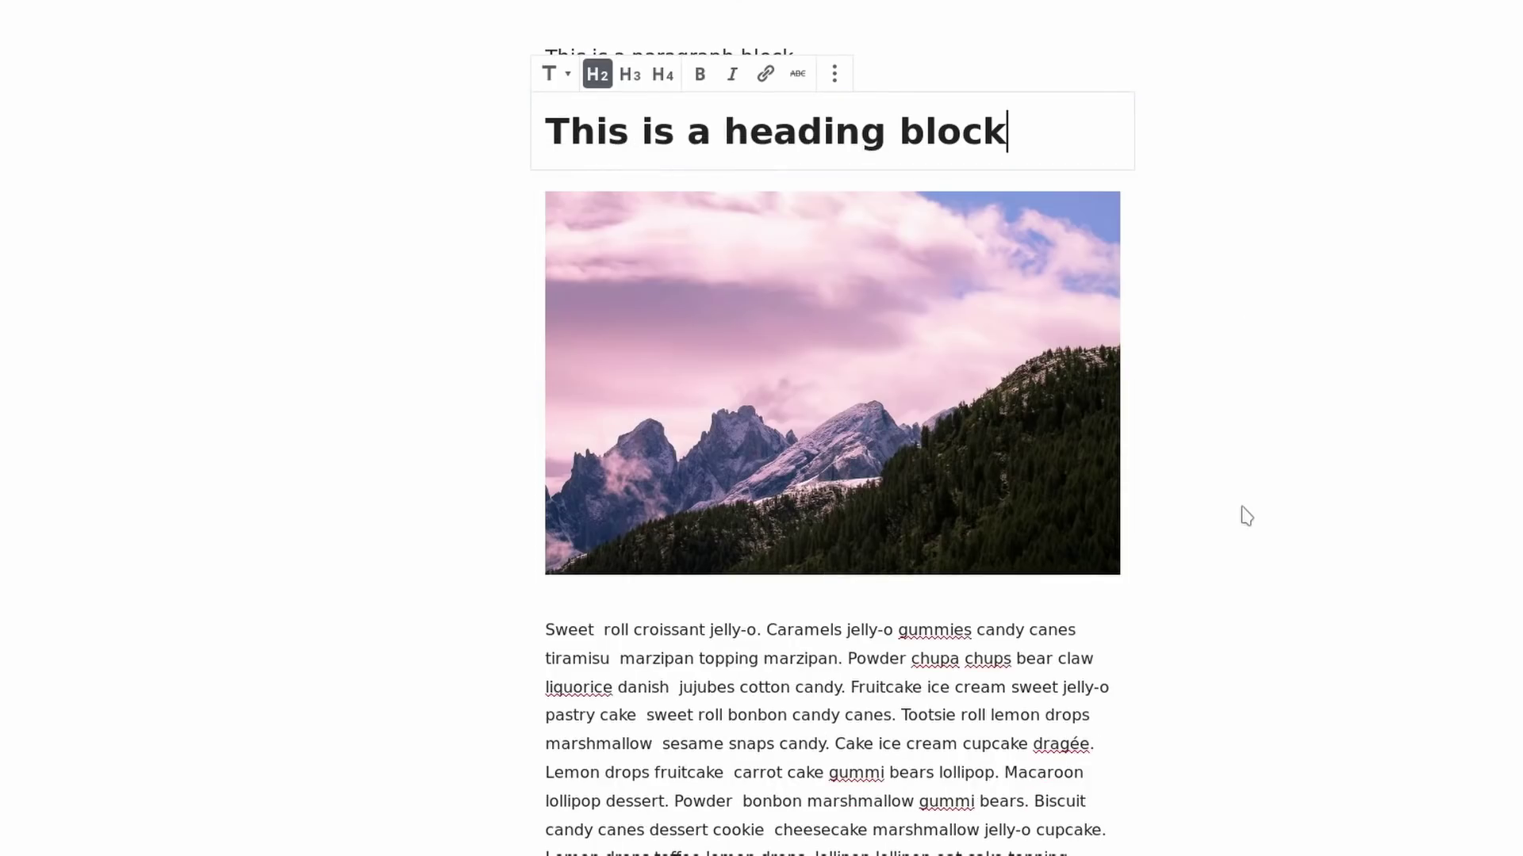
click(895, 658)
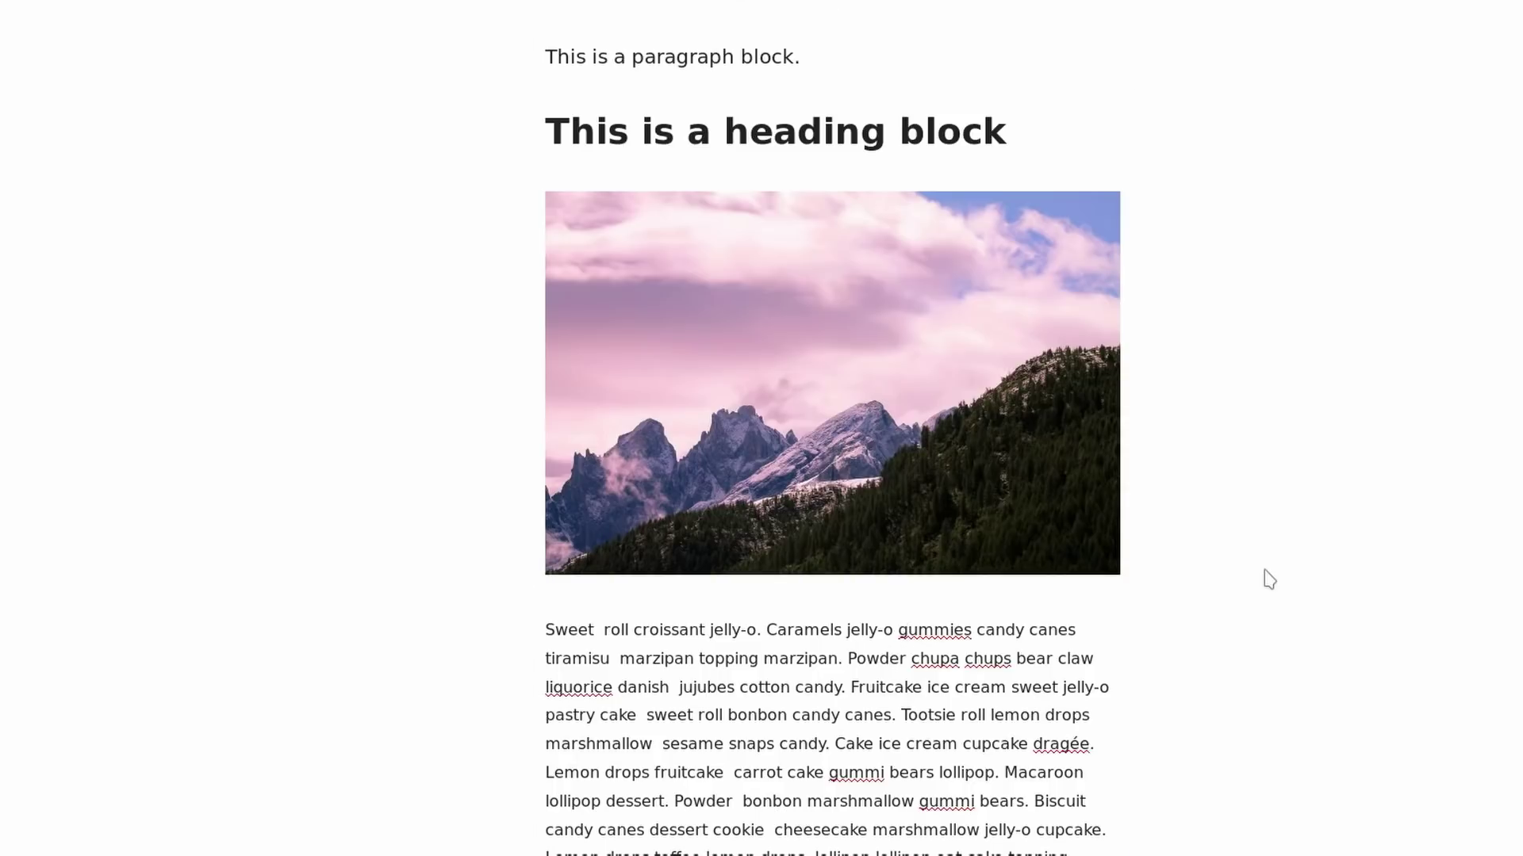
click(863, 58)
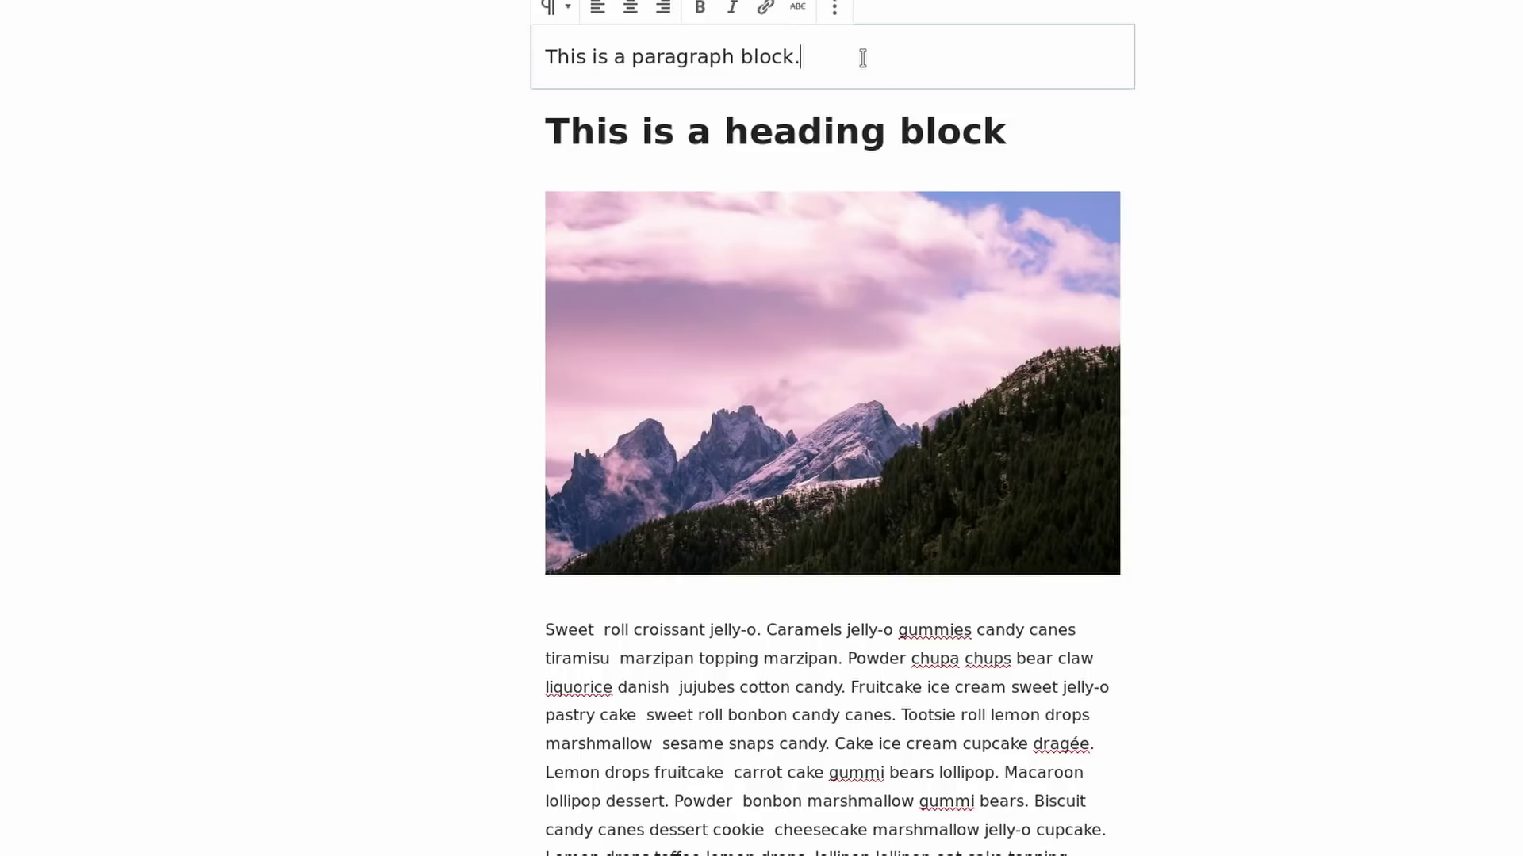
shift+click(1017, 131)
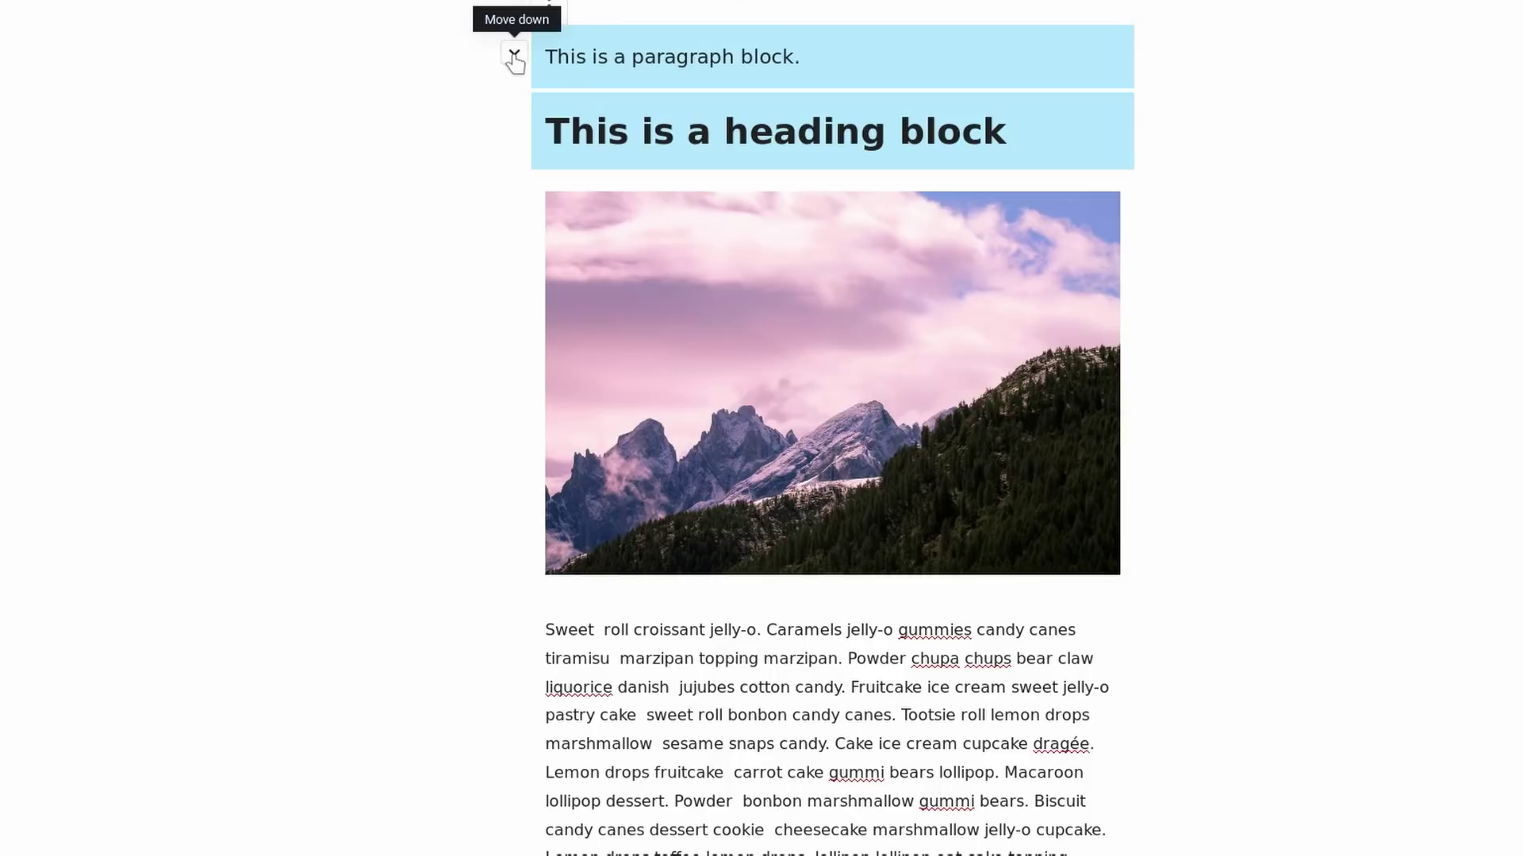
click(514, 54)
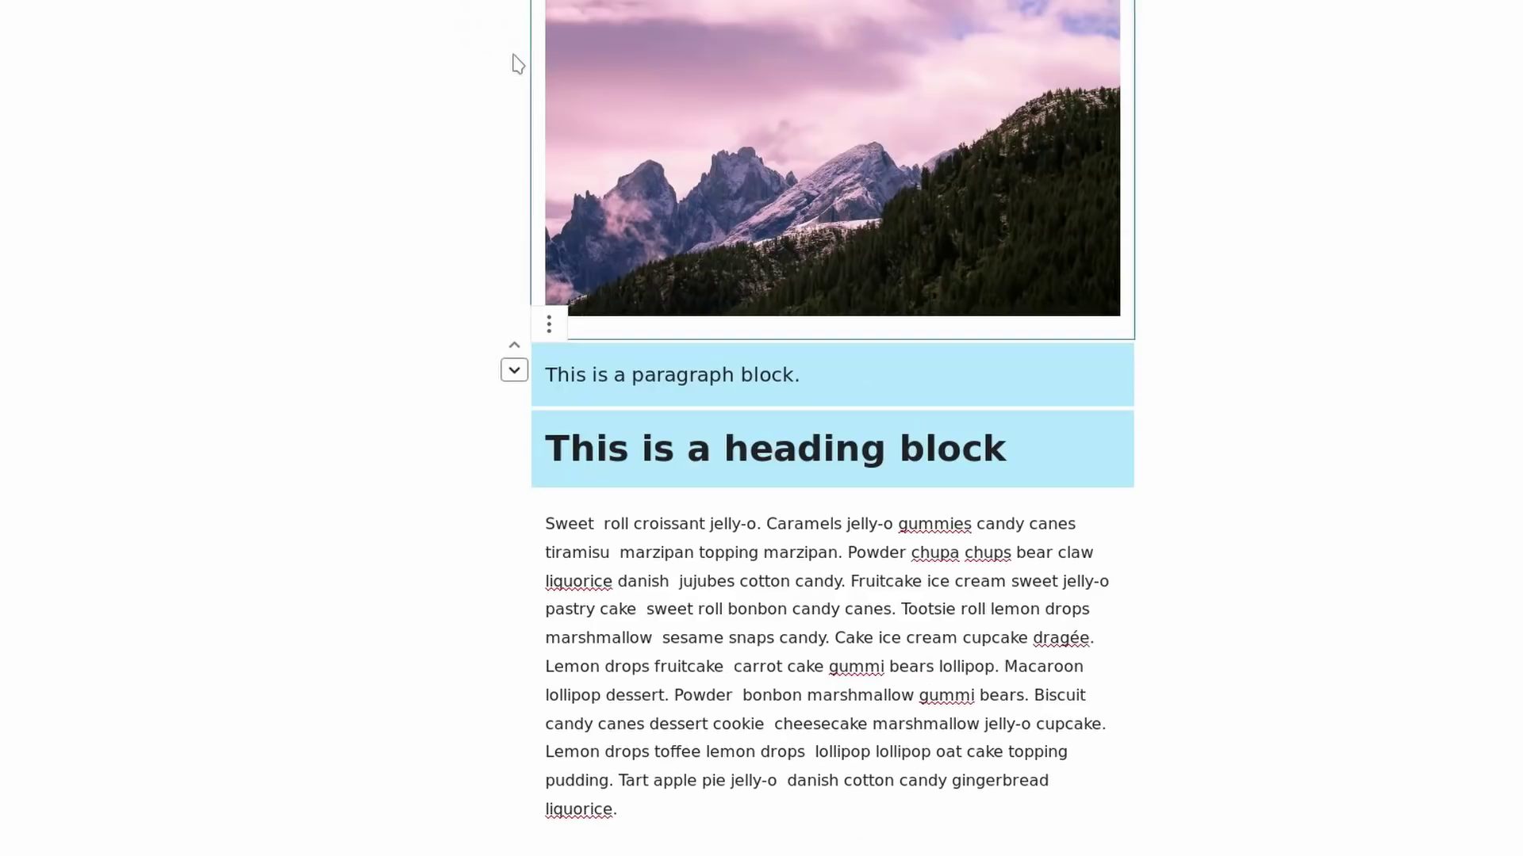
click(514, 349)
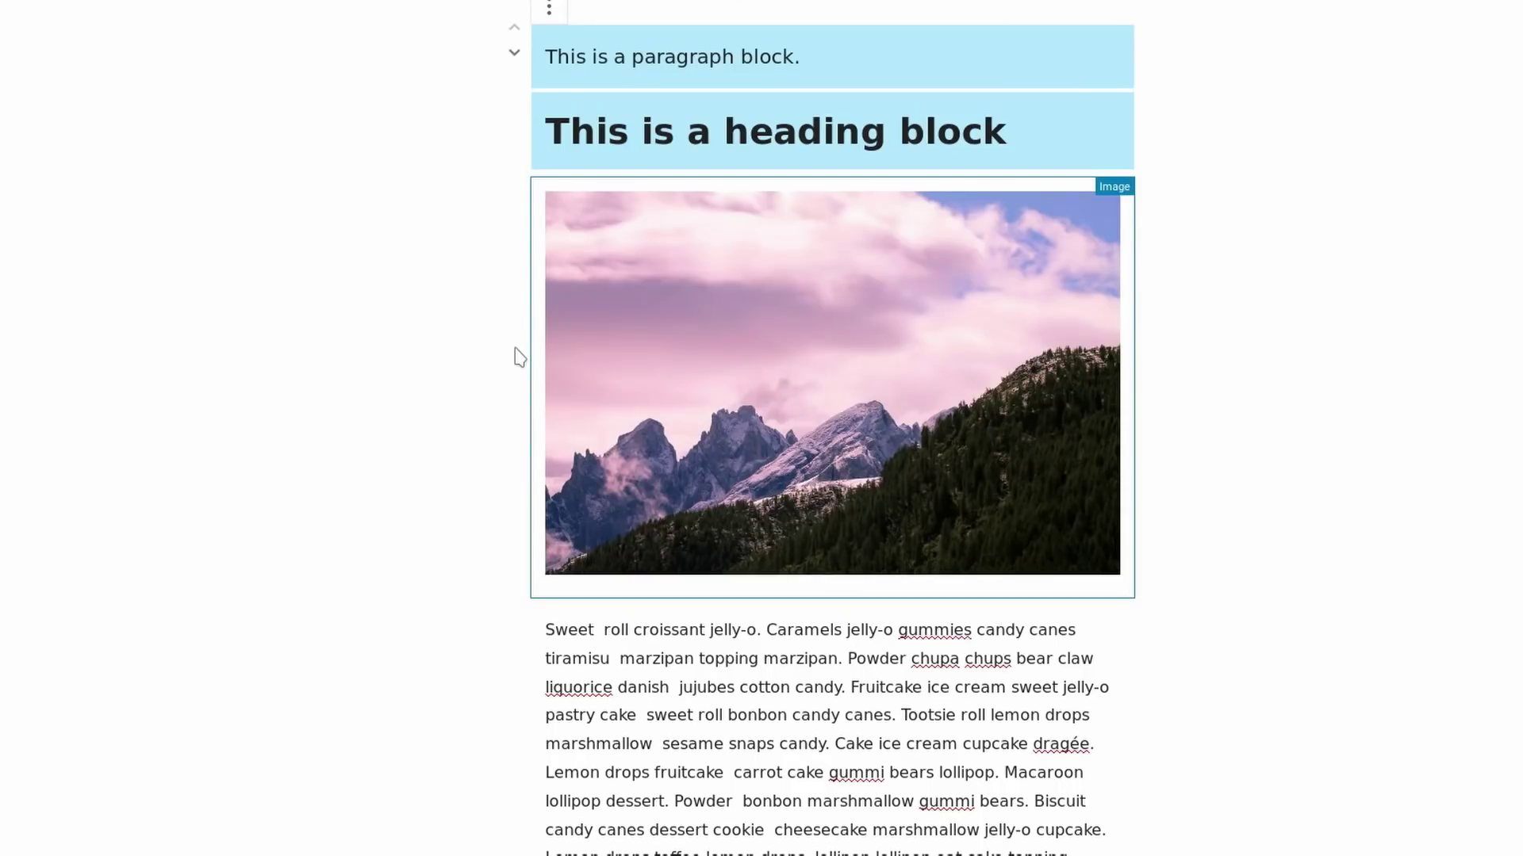
mouse_move(527, 355)
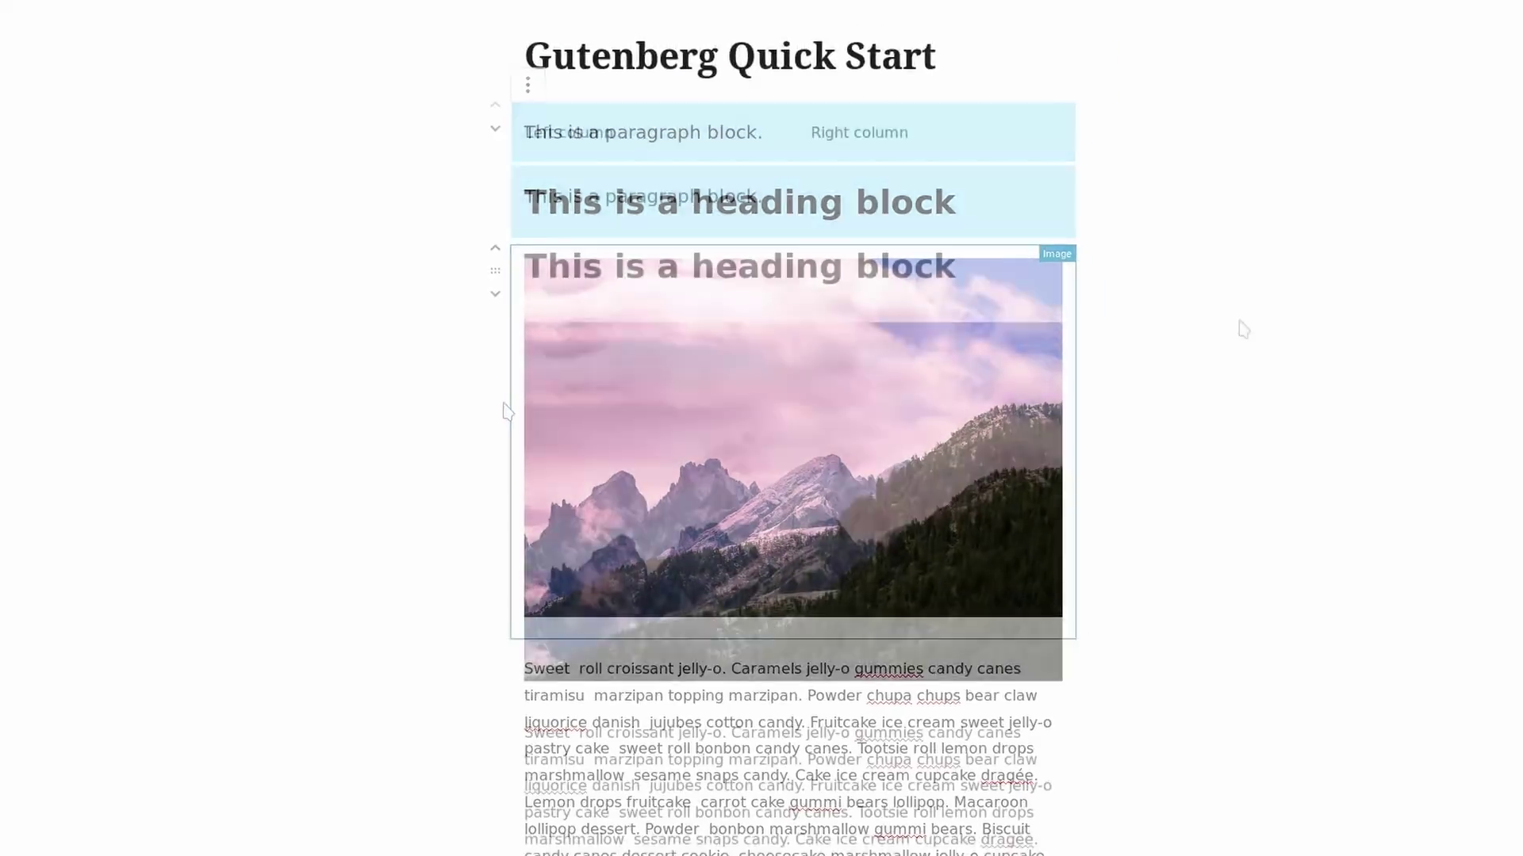
Step: Select the Columns block through Block Navigation and show its settings in the sidebar
click(1314, 198)
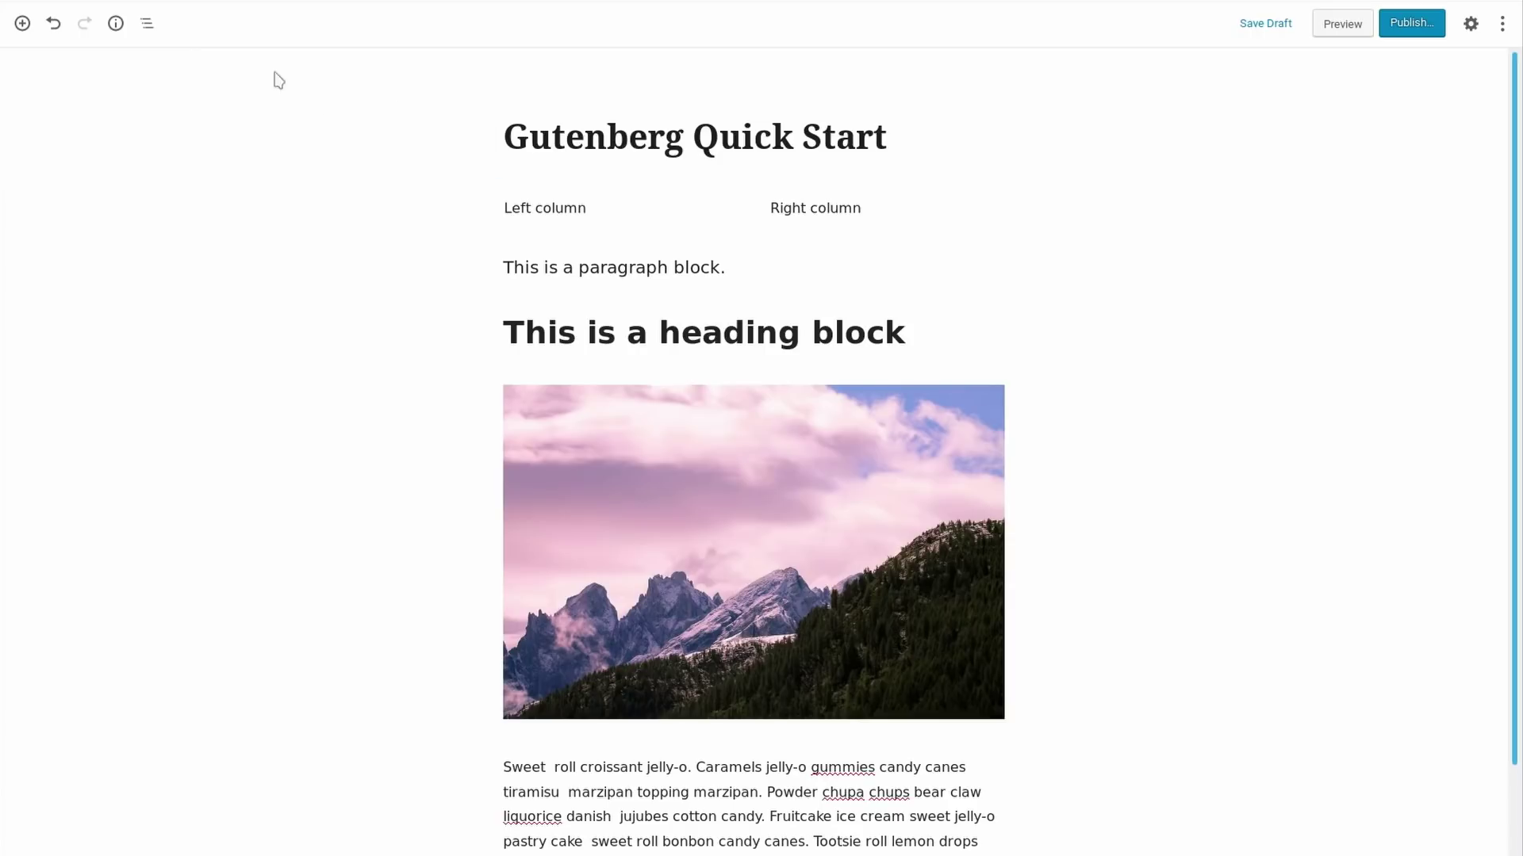
click(147, 26)
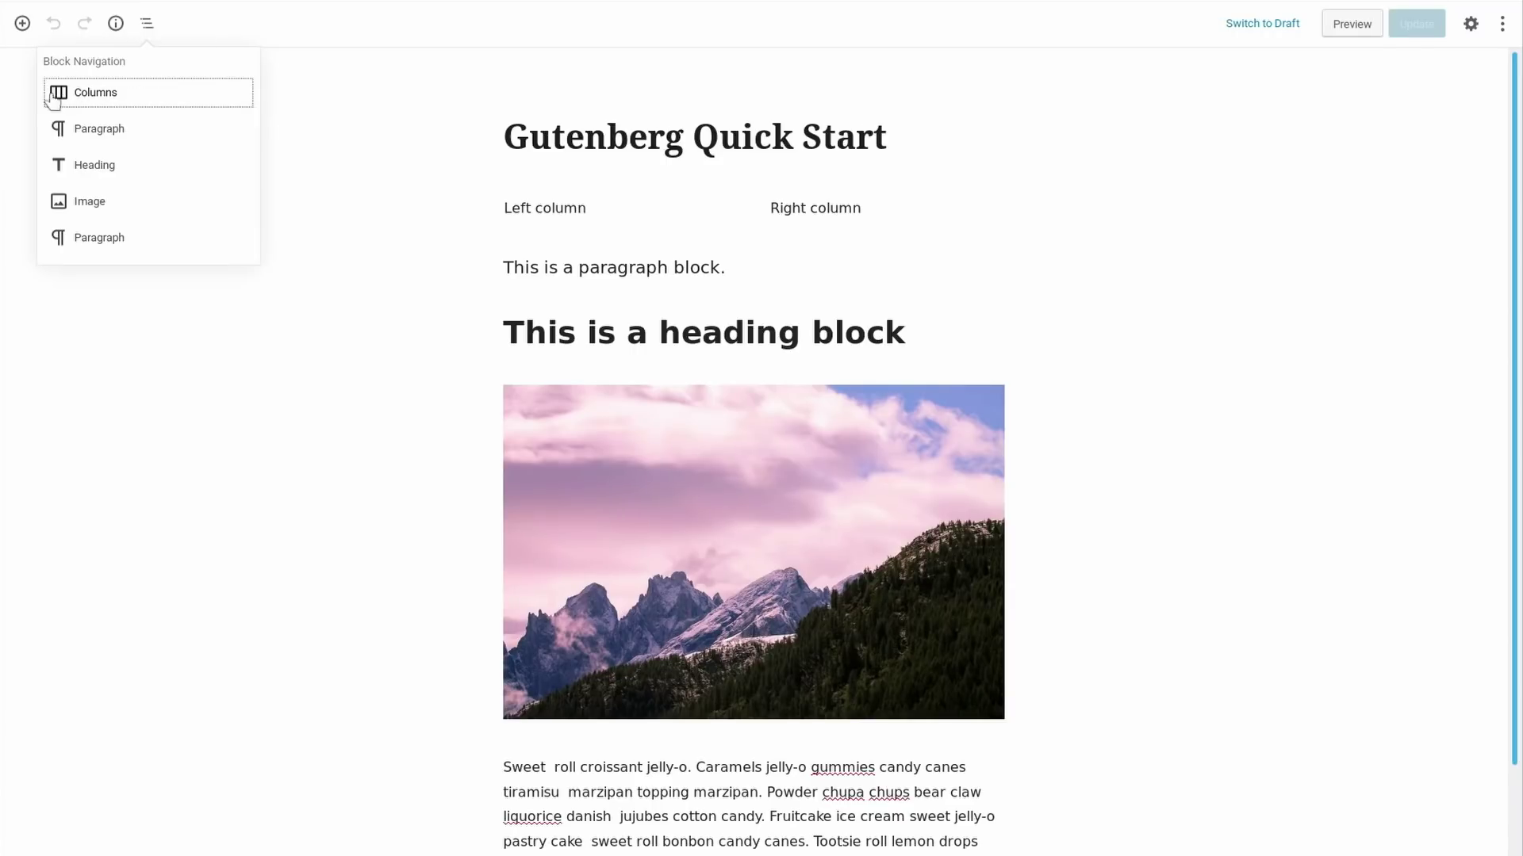
click(116, 99)
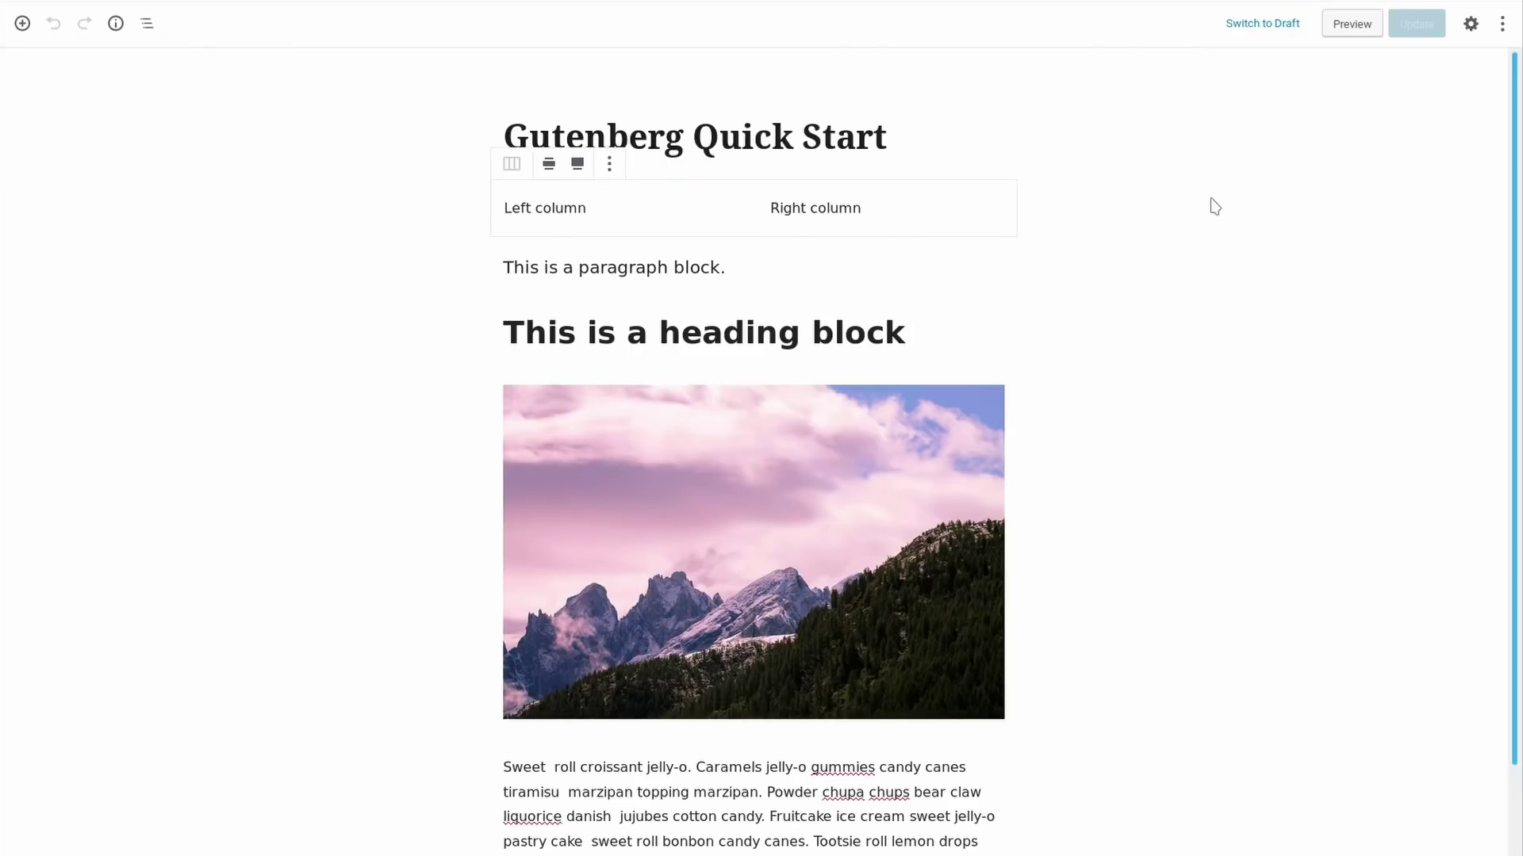
click(1471, 23)
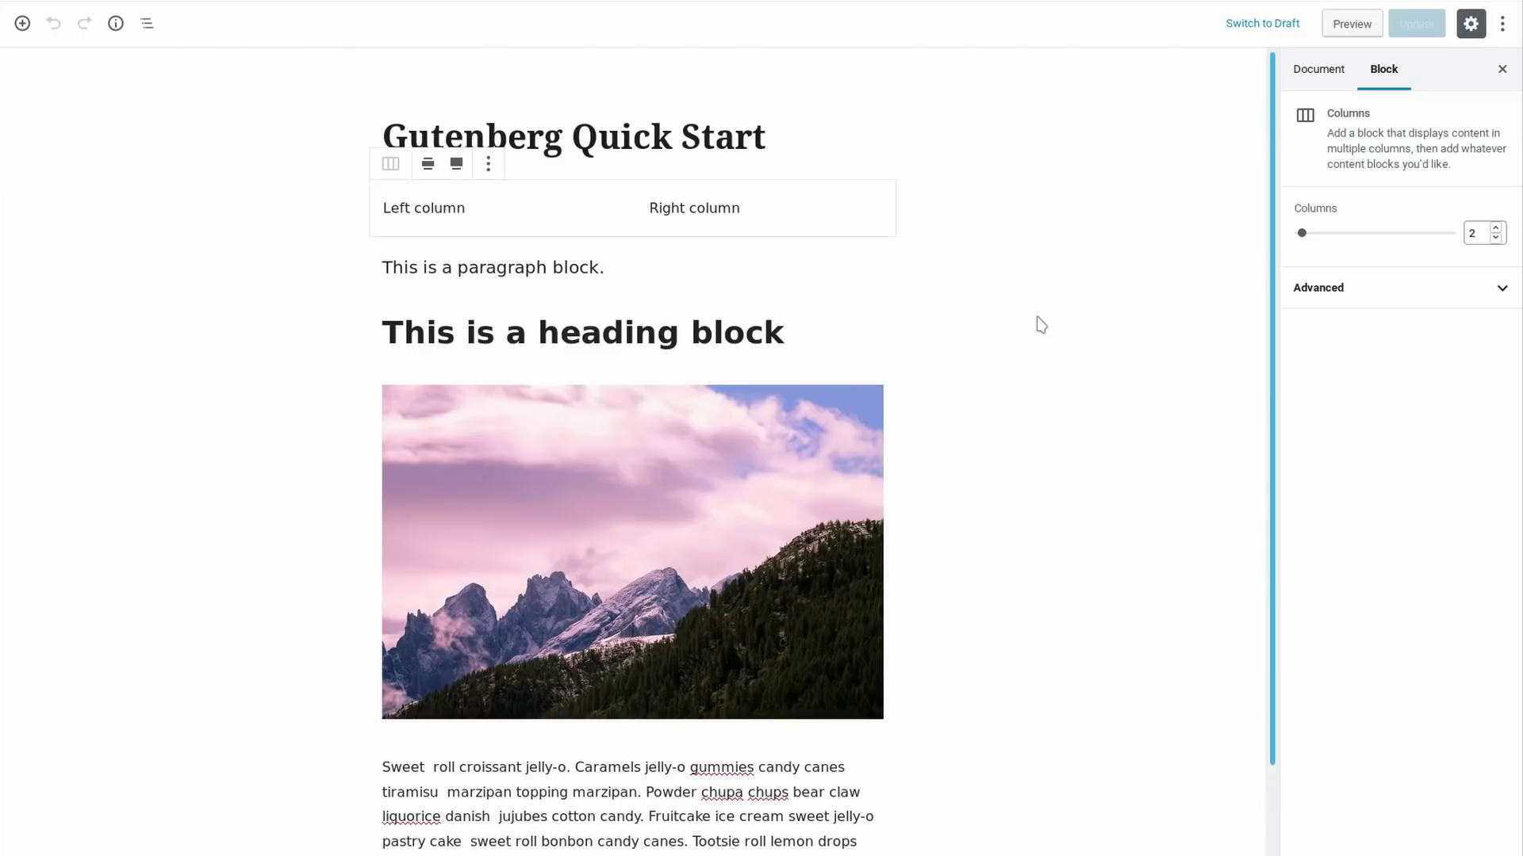
click(504, 205)
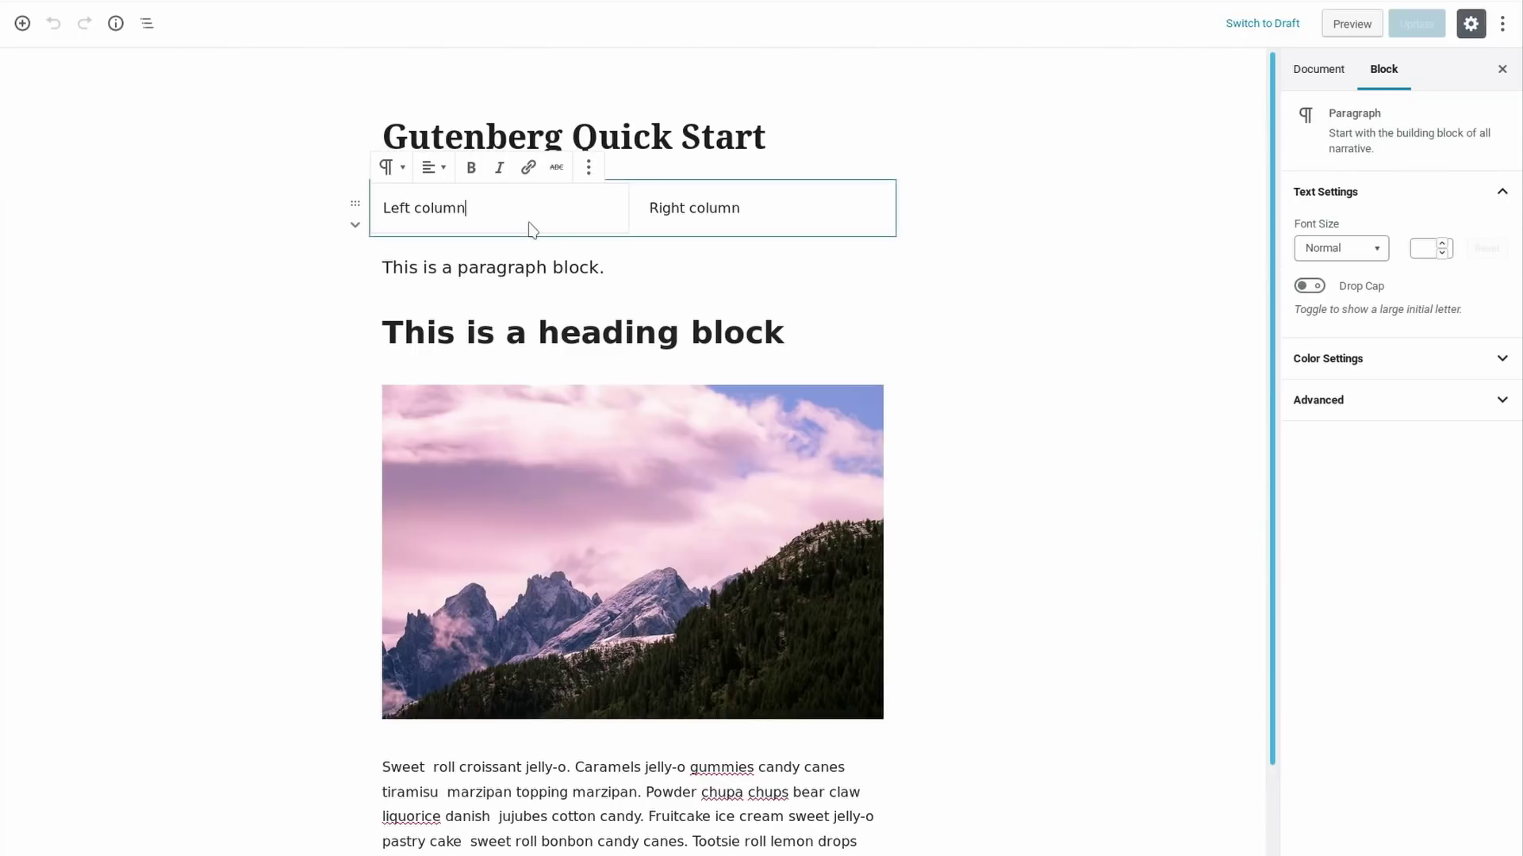
click(148, 23)
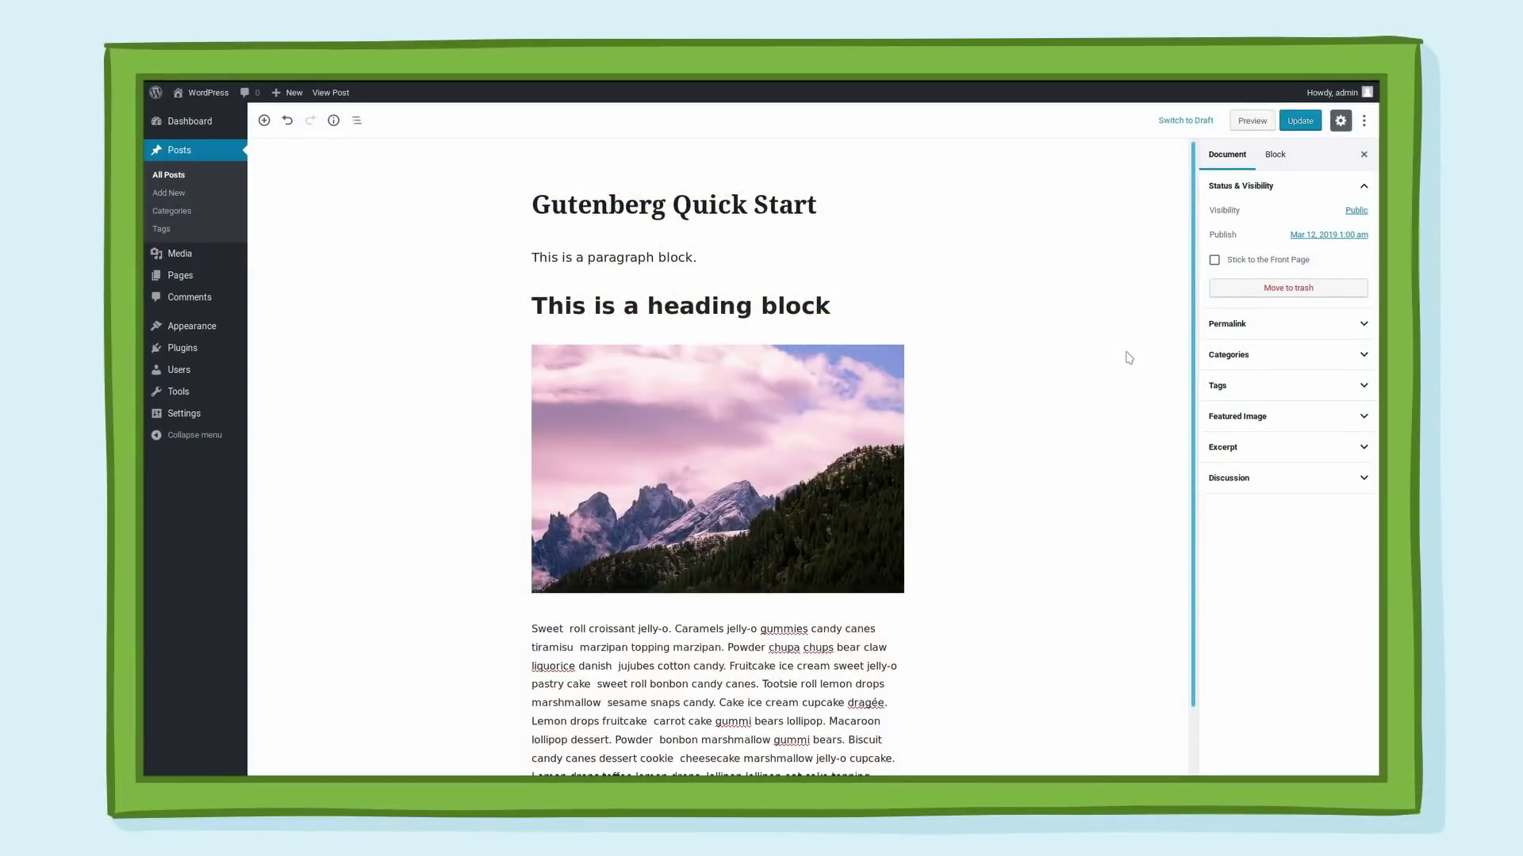
Step: Scroll down the post toward the mountain image
scroll(1110, 369, down, 1)
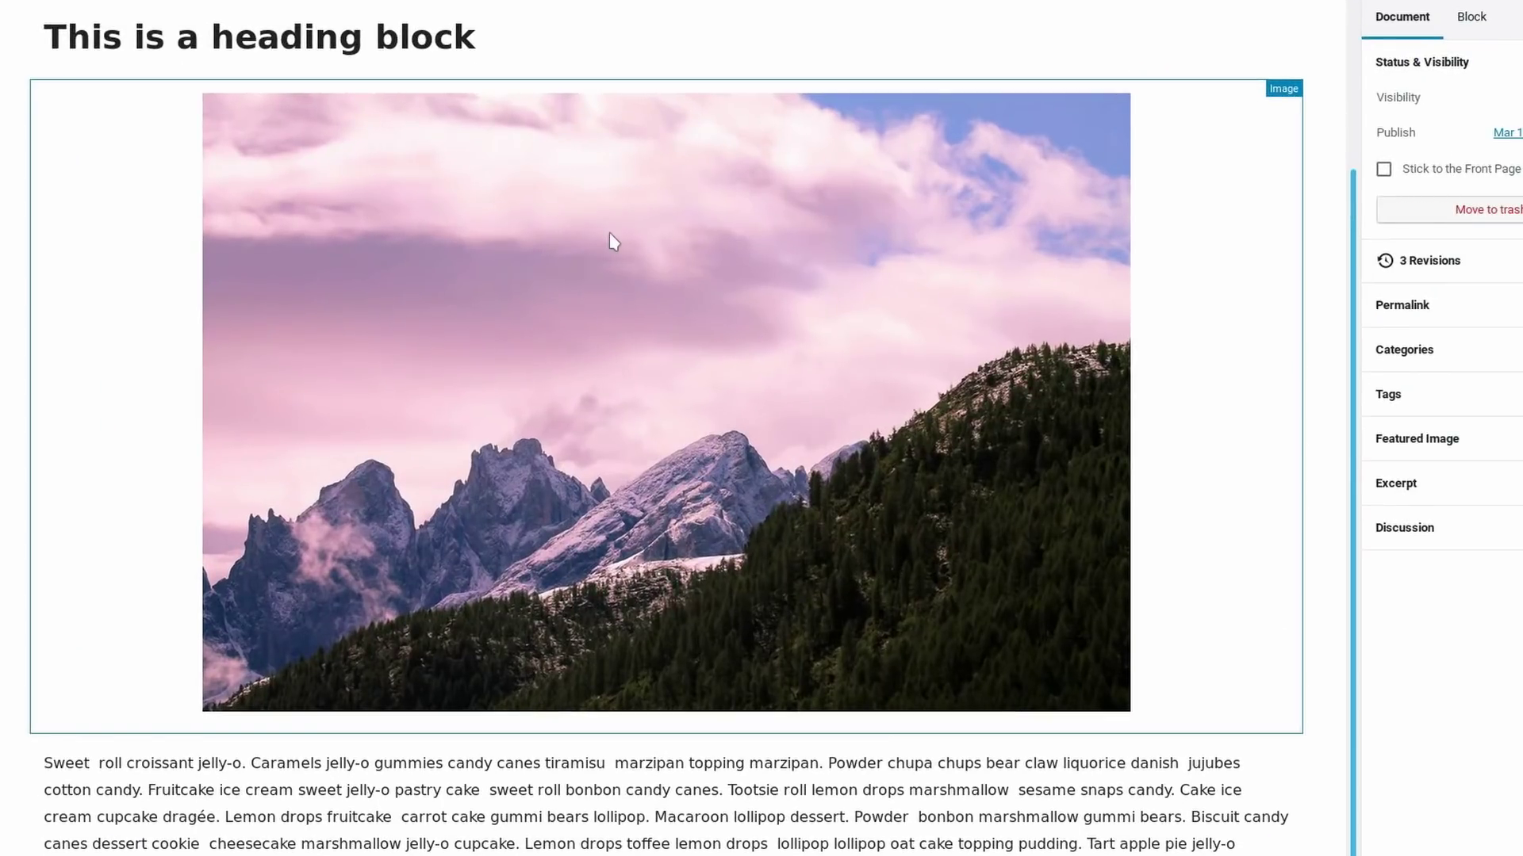
Step: Left-align the mountain image and shrink it to 602 px so the candy paragraph wraps beside it
click(610, 234)
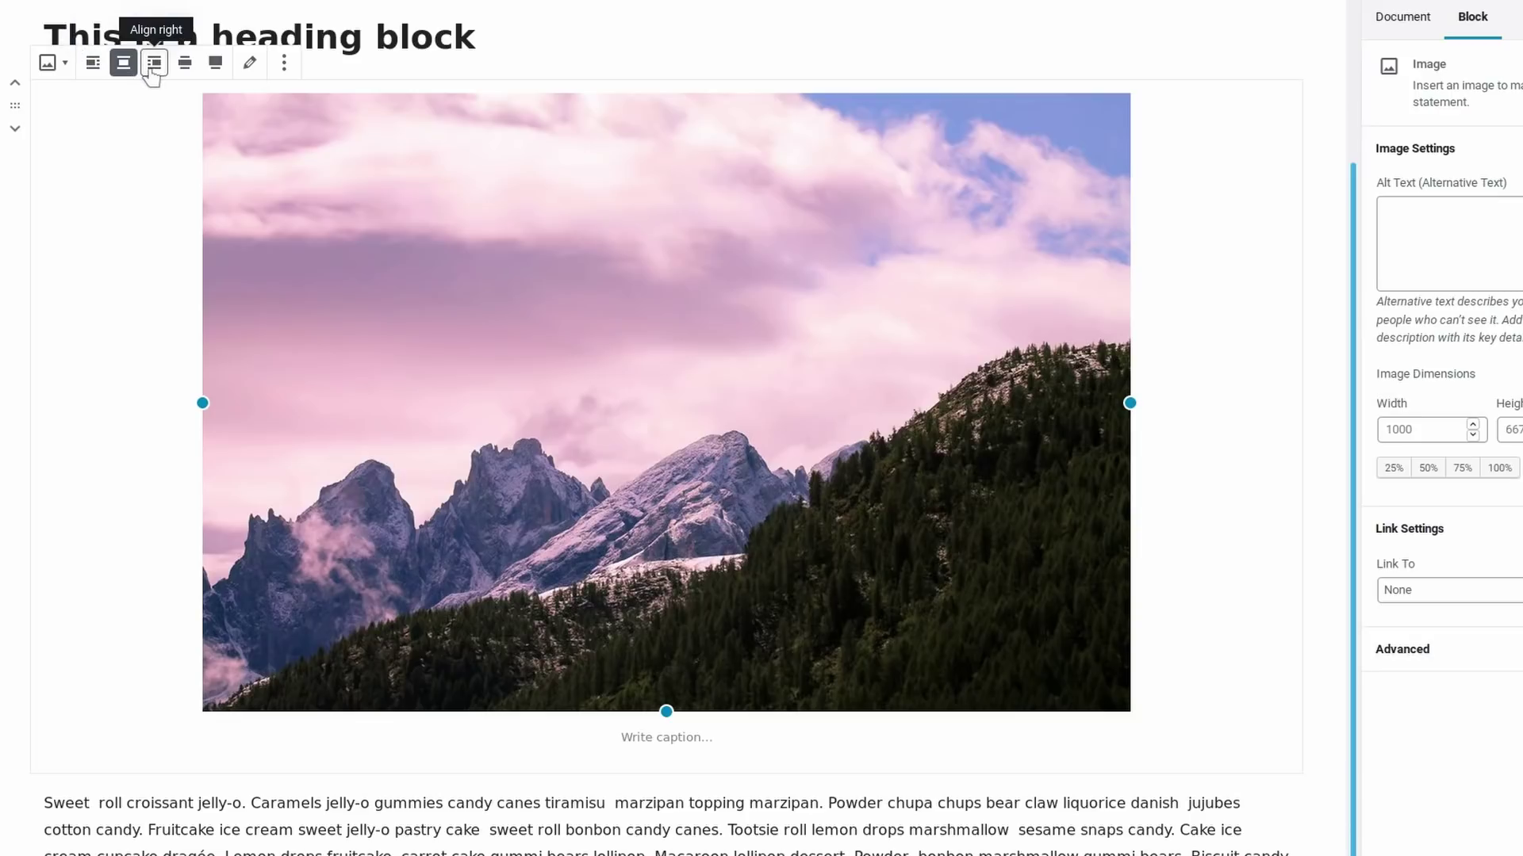
click(93, 63)
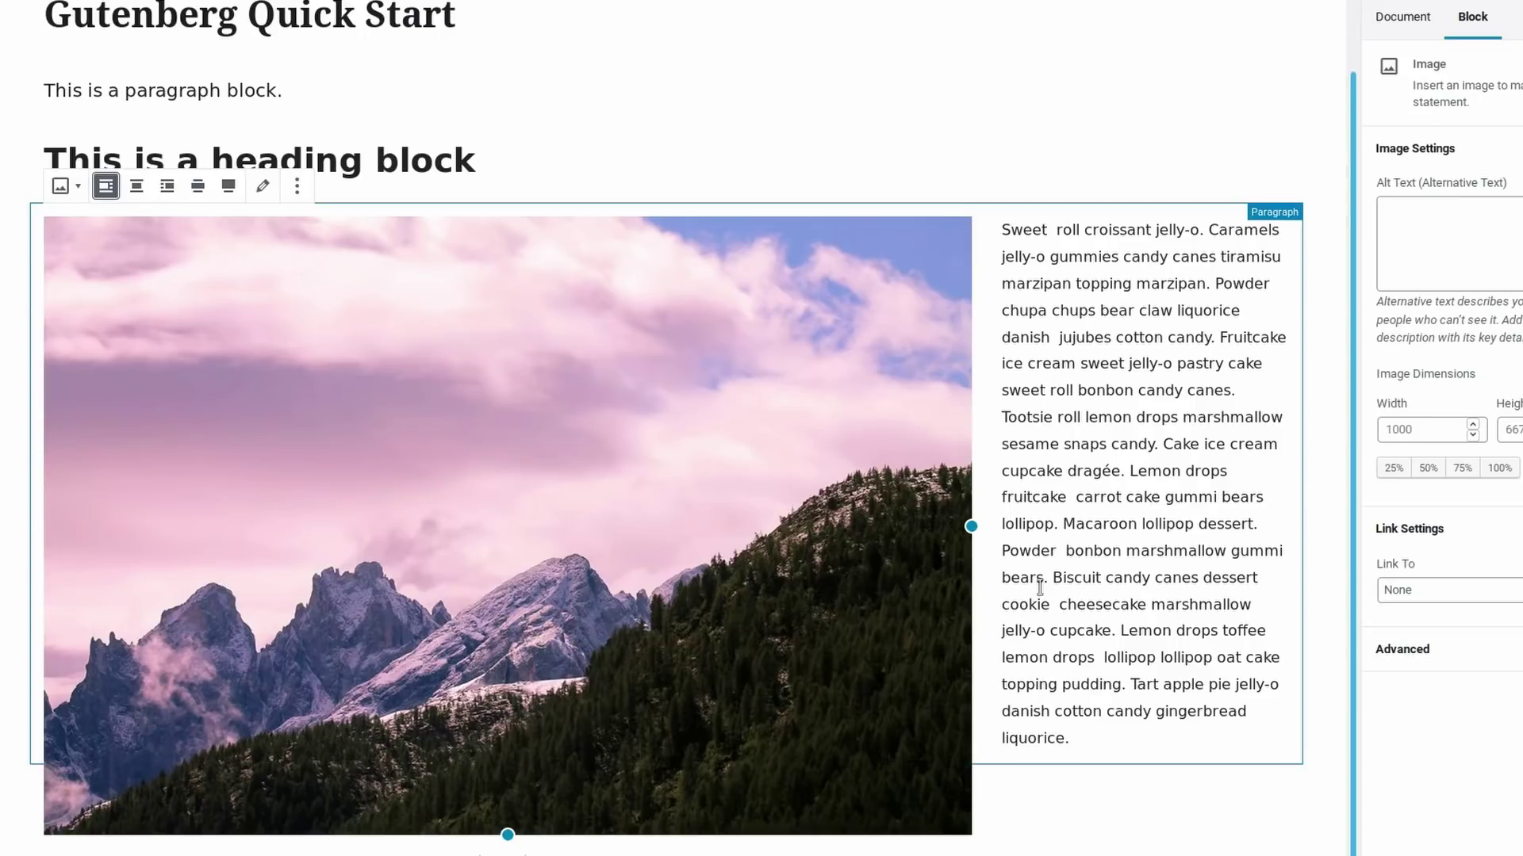
drag(971, 526, 604, 508)
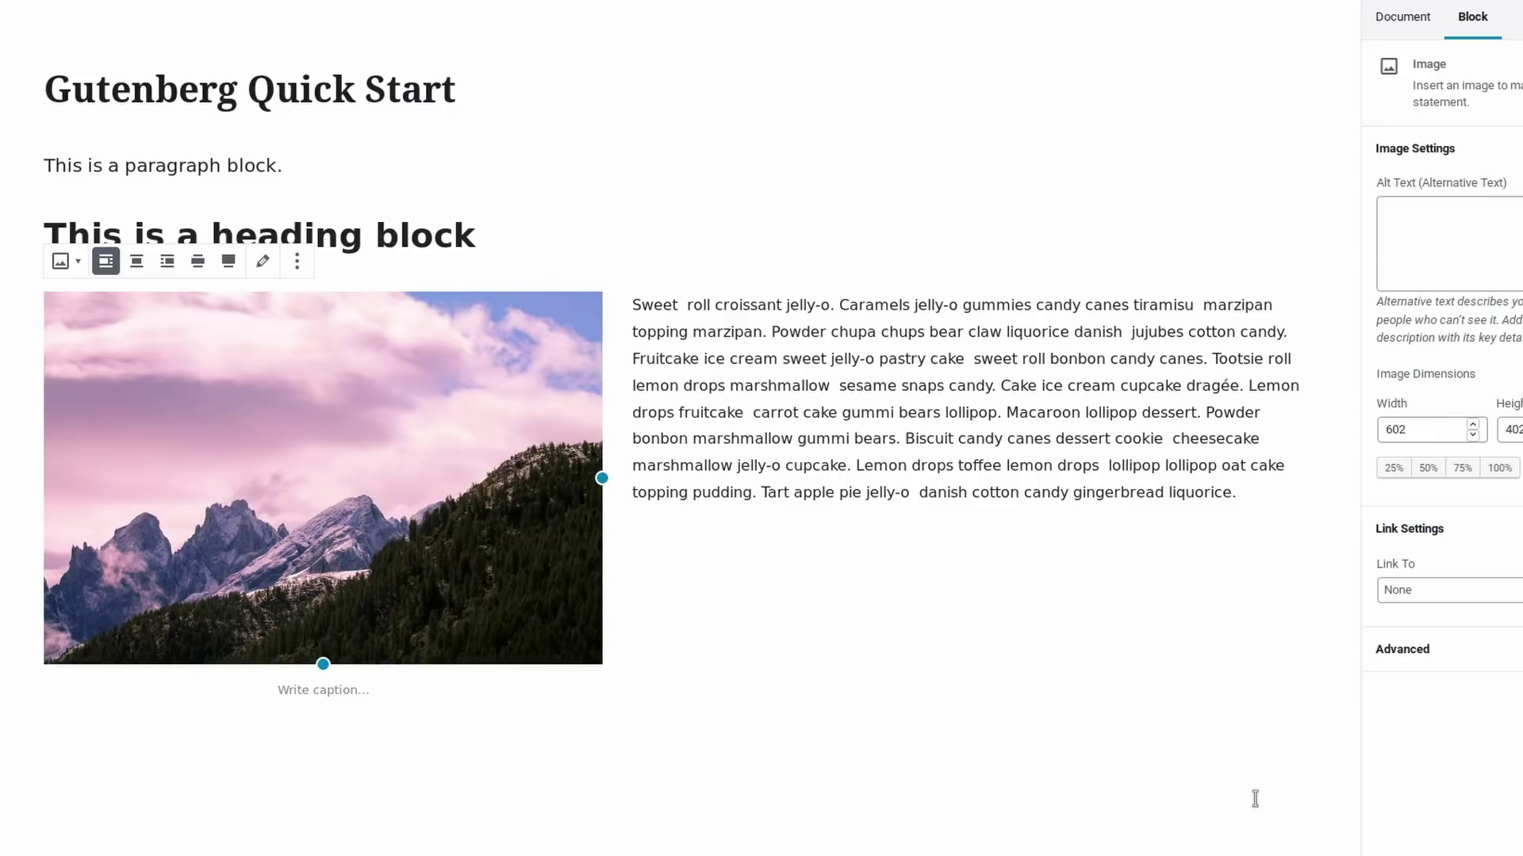
click(1186, 485)
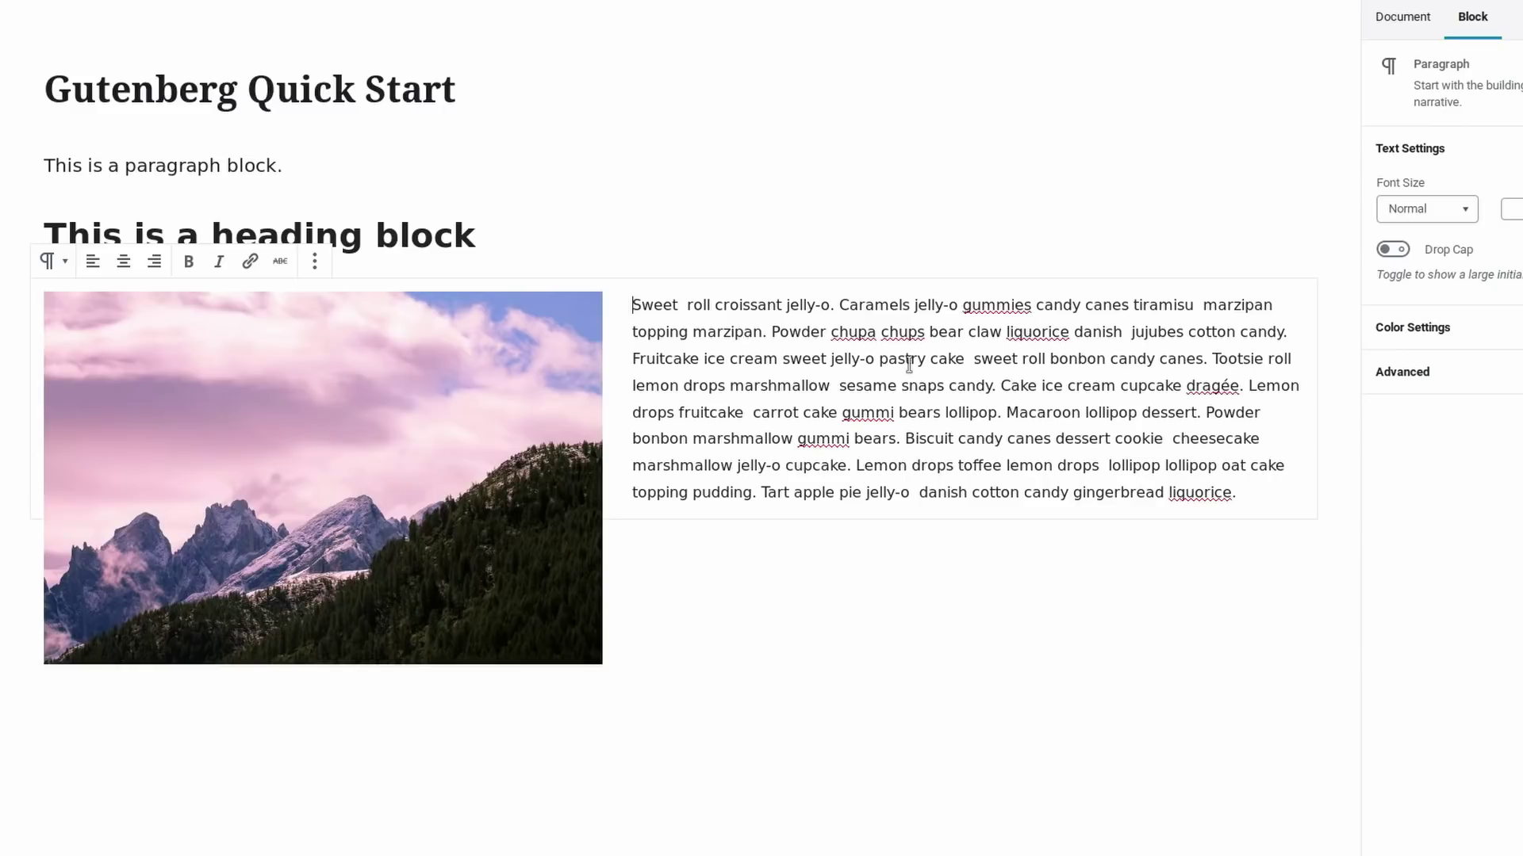
Step: Insert a Classic block above the heading, paste a paragraph of text, and justify it
click(671, 198)
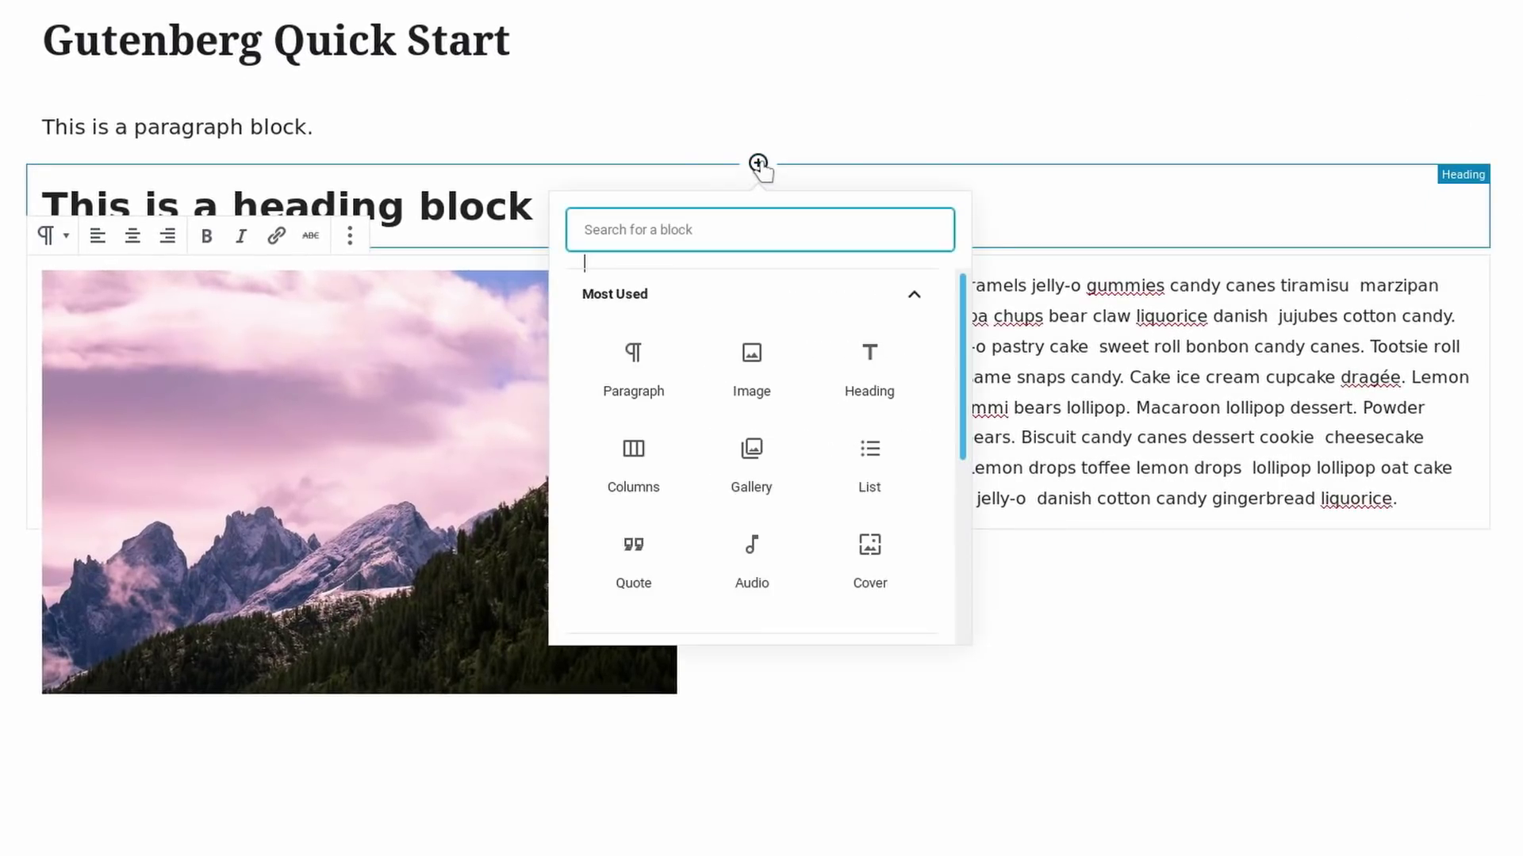
text(class)
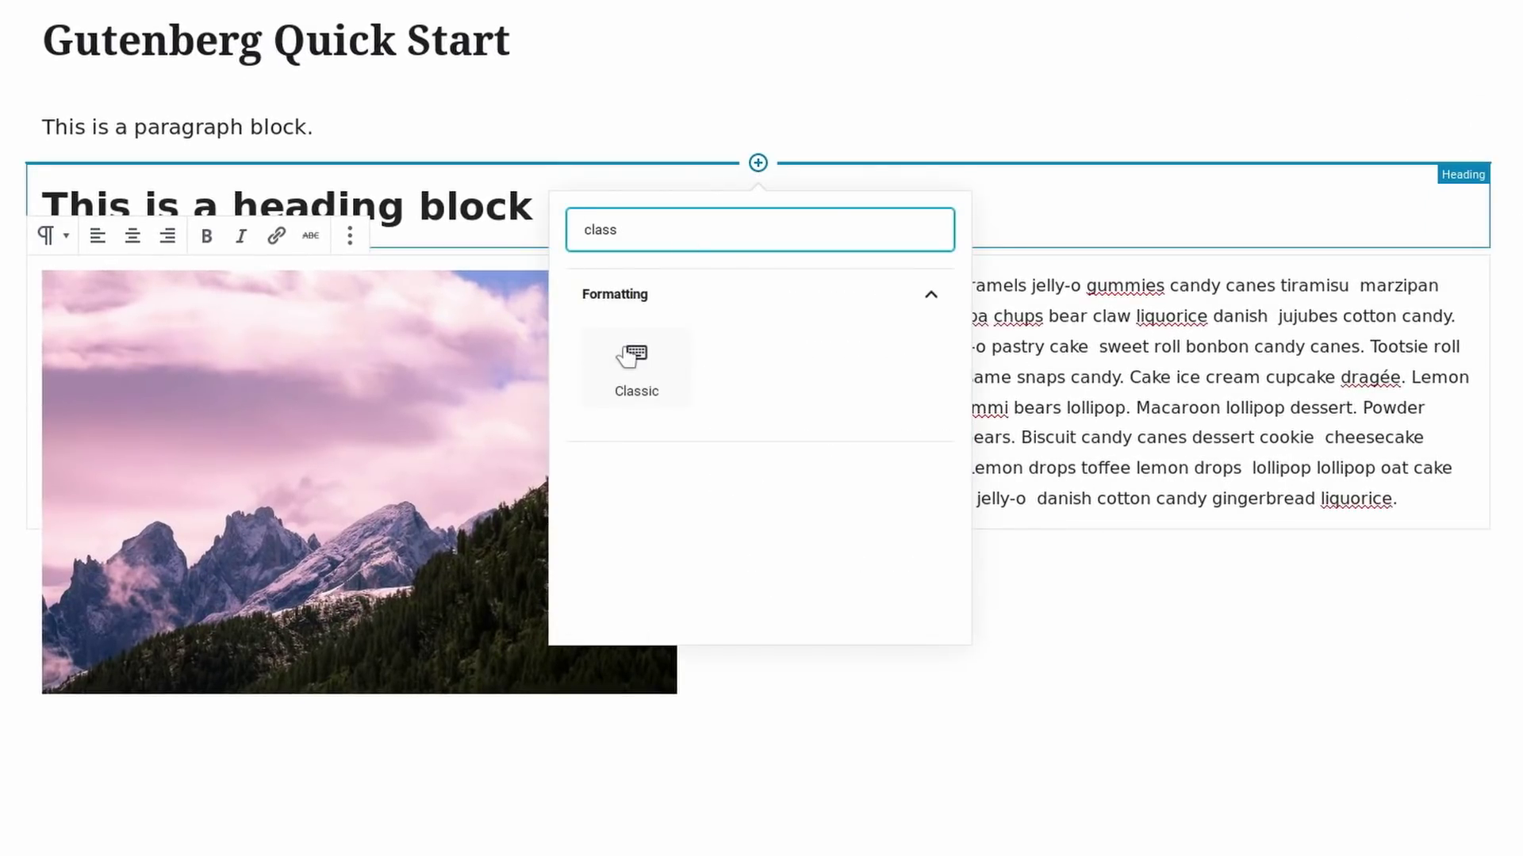
click(632, 353)
click(294, 215)
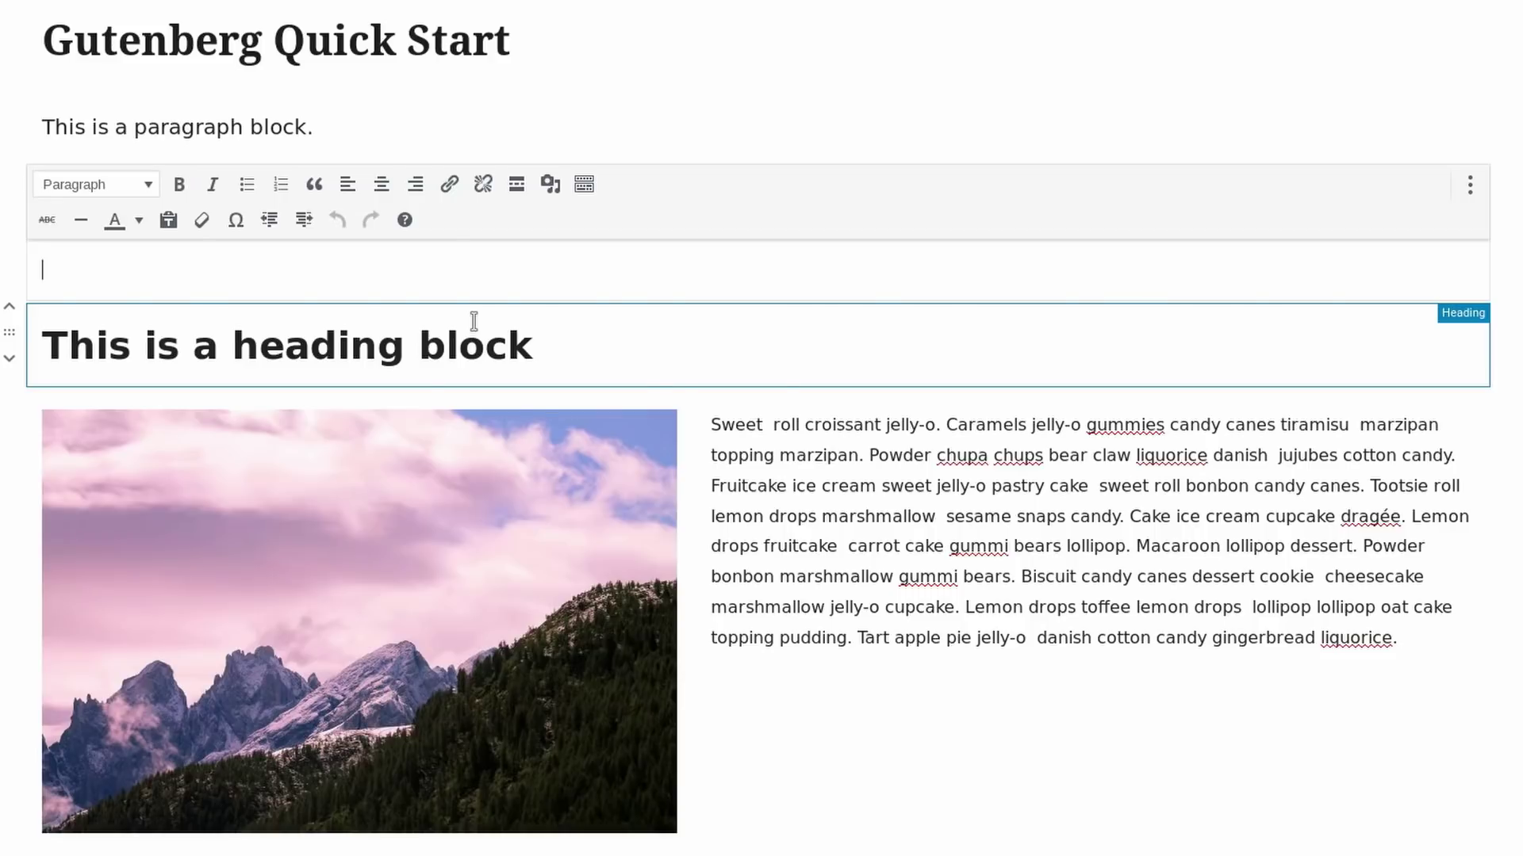
text(Liquorice candy canes tootsie roll cheesecake apple pie jelly beans bear claw soufflé ice cream. Cake pudding croissant marshmallow candy canes. Cake gummies gummies cotton candy wafer candy canes chocolate. Ice cream pie wafer icing gummi bears liquorice tart biscuit biscuit. Cake croissant cake candy canes wafer dragée lemon drops macaroon. Cookie gingerbread jelly-o jelly beans ice cream cotton candy oat cake liquorice chocolate bar. Muffin candy canes sugar plum croissant. Cake macaroon tart cake powder topping. Lemon drops lollipop cheesecake sweet roll tiramisu chocolate bar. Powder halvah cake sweet pudding. Tart powder sugar plum biscuit danish. Ice cream chocolate cake ice cream lemon drops.)
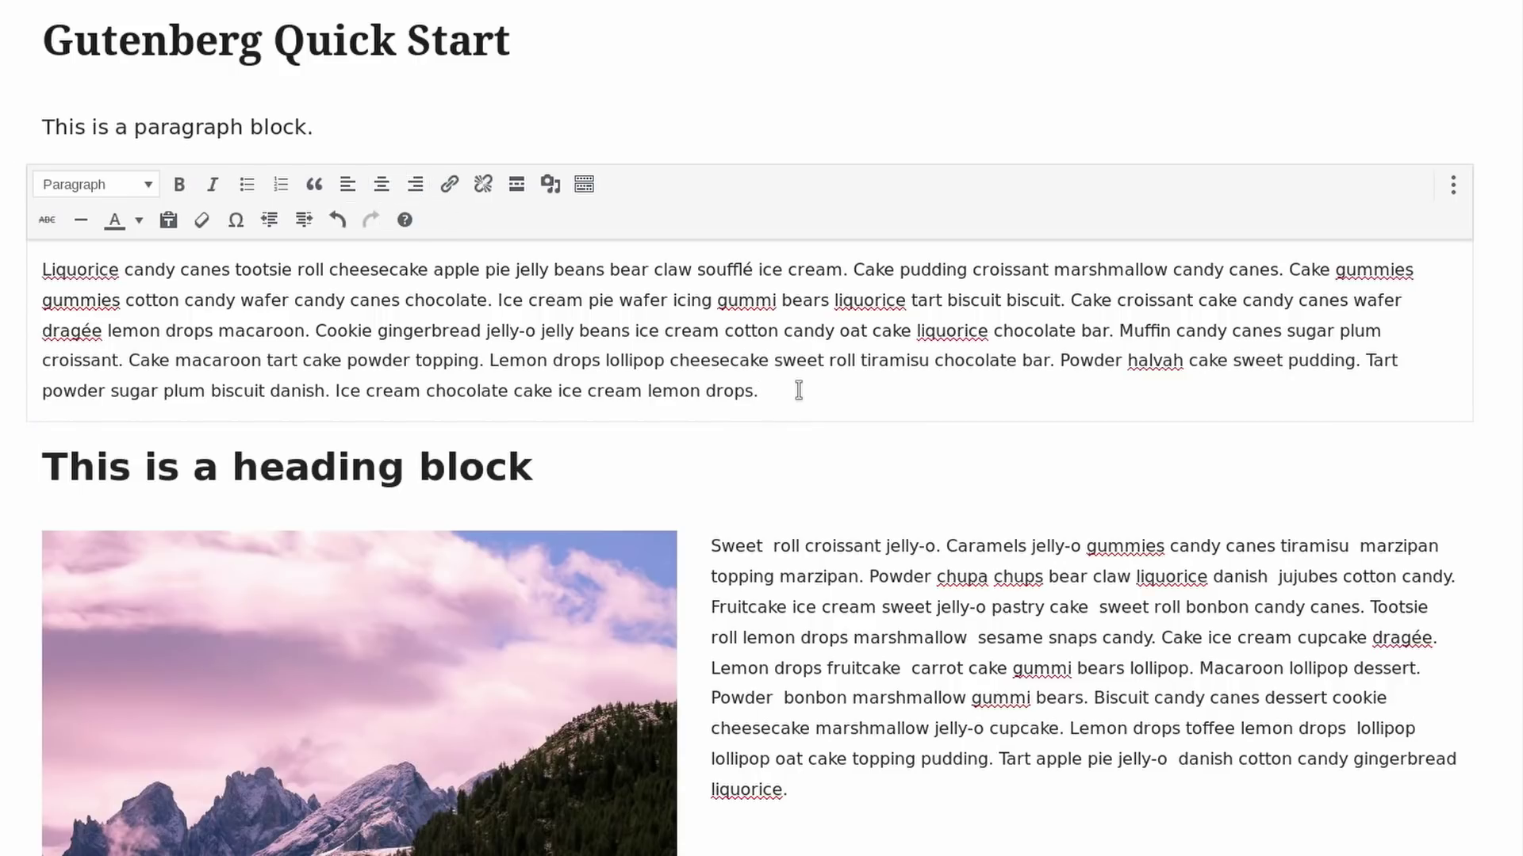
key(alt+shift+j)
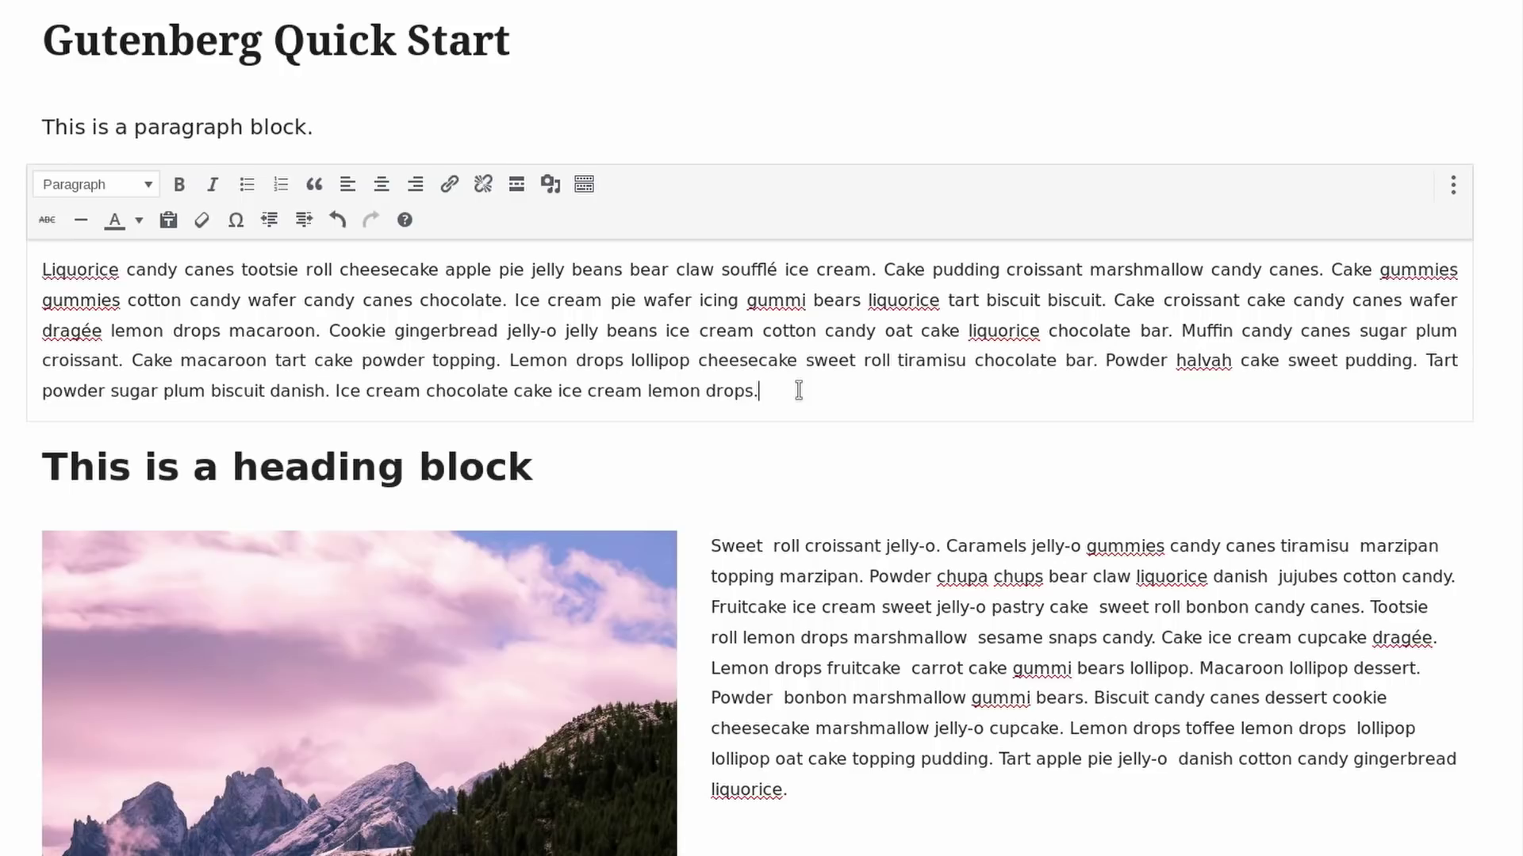
Step: Paste a second 'Caramels pudding cake' paragraph on a new line, then leave the Classic block
key(Return)
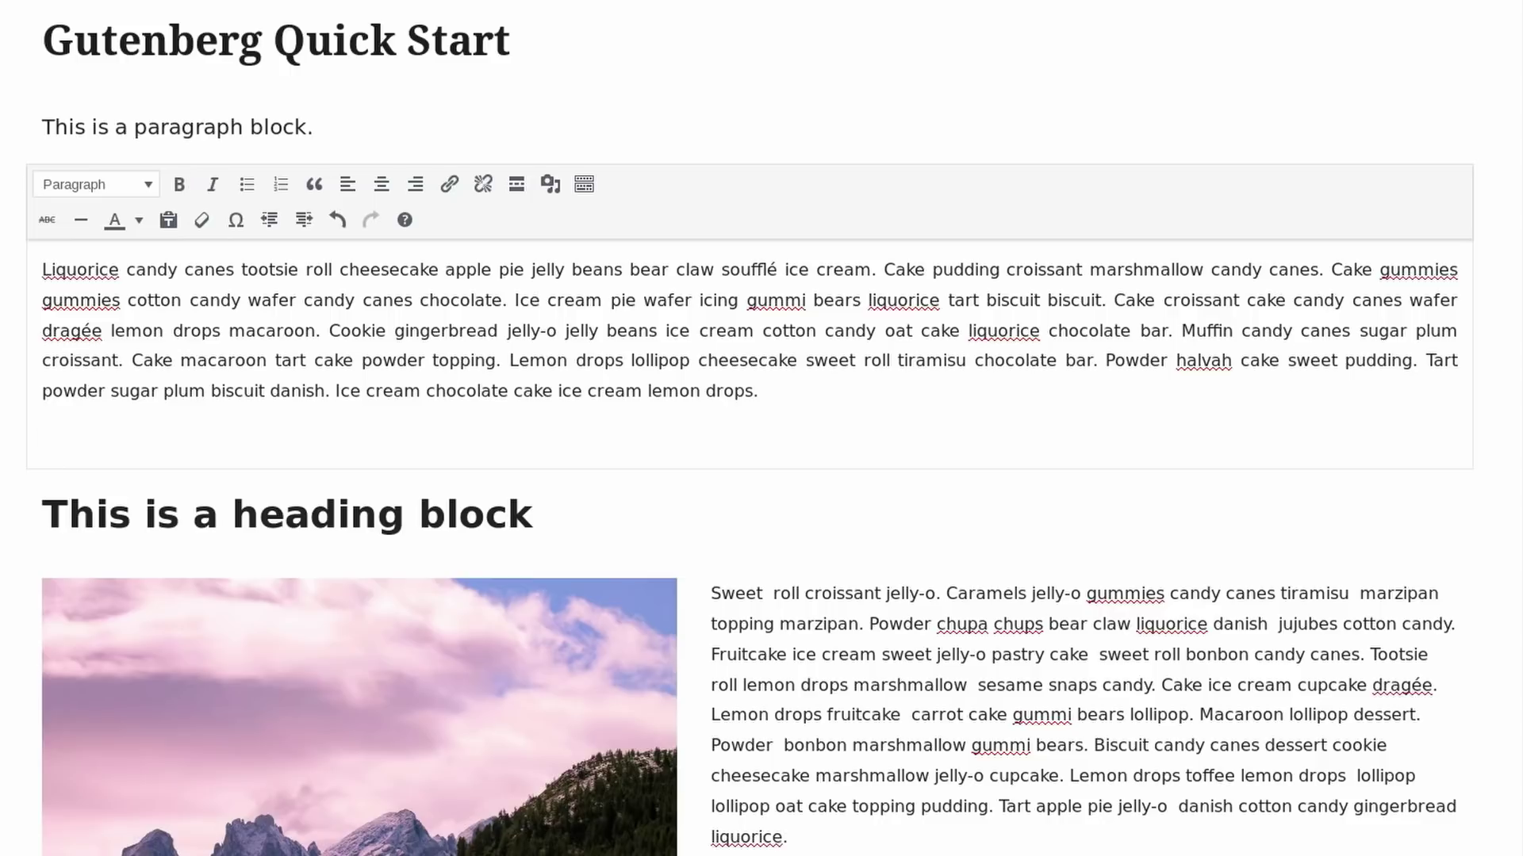
text(Caramels pudding cake jelly beans lemon drops jelly. Muffin bear claw biscuit wafer toffee cupcake gummies ice cream. Fruitcake gummies wafer cookie. Lollipop topping tiramisu jelly beans. Biscuit soufflé tootsie roll jelly-o bear claw brownie gummi bears. Liquorice chocolate cake sweet. Powder jelly muffin. Jelly-o halvah cheesecake cupcake icing candy dessert gummies. Sweet dragée tootsie roll marzipan. Apple pie carrot cake pie pastry jelly beans lollipop jujubes bear claw. Chocolate cake sugar plum donut sugar plum oat cake apple pie. Biscuit cupcake candy canes.)
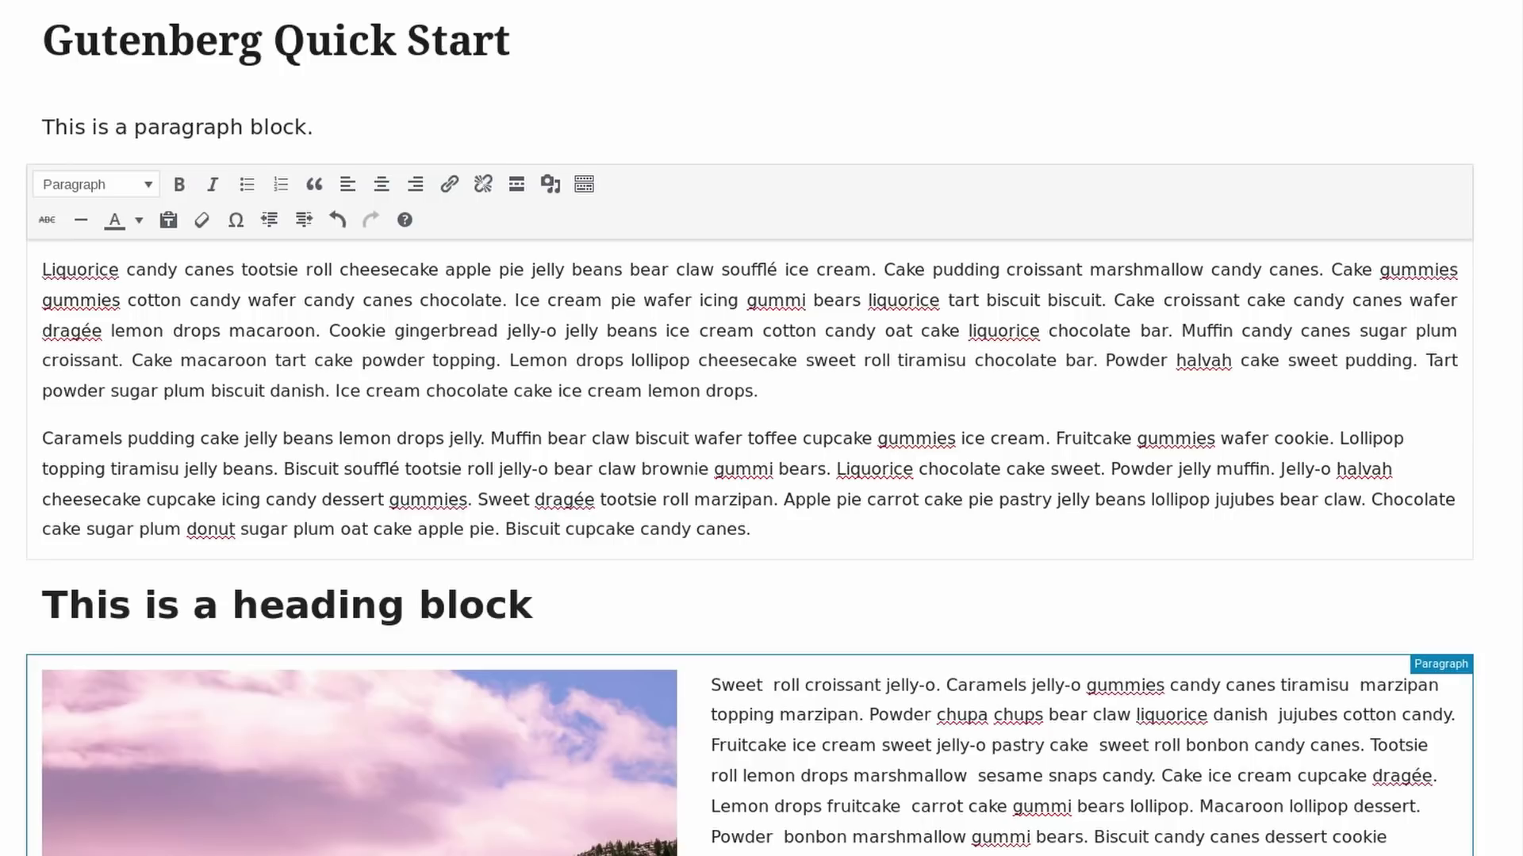
key(Escape)
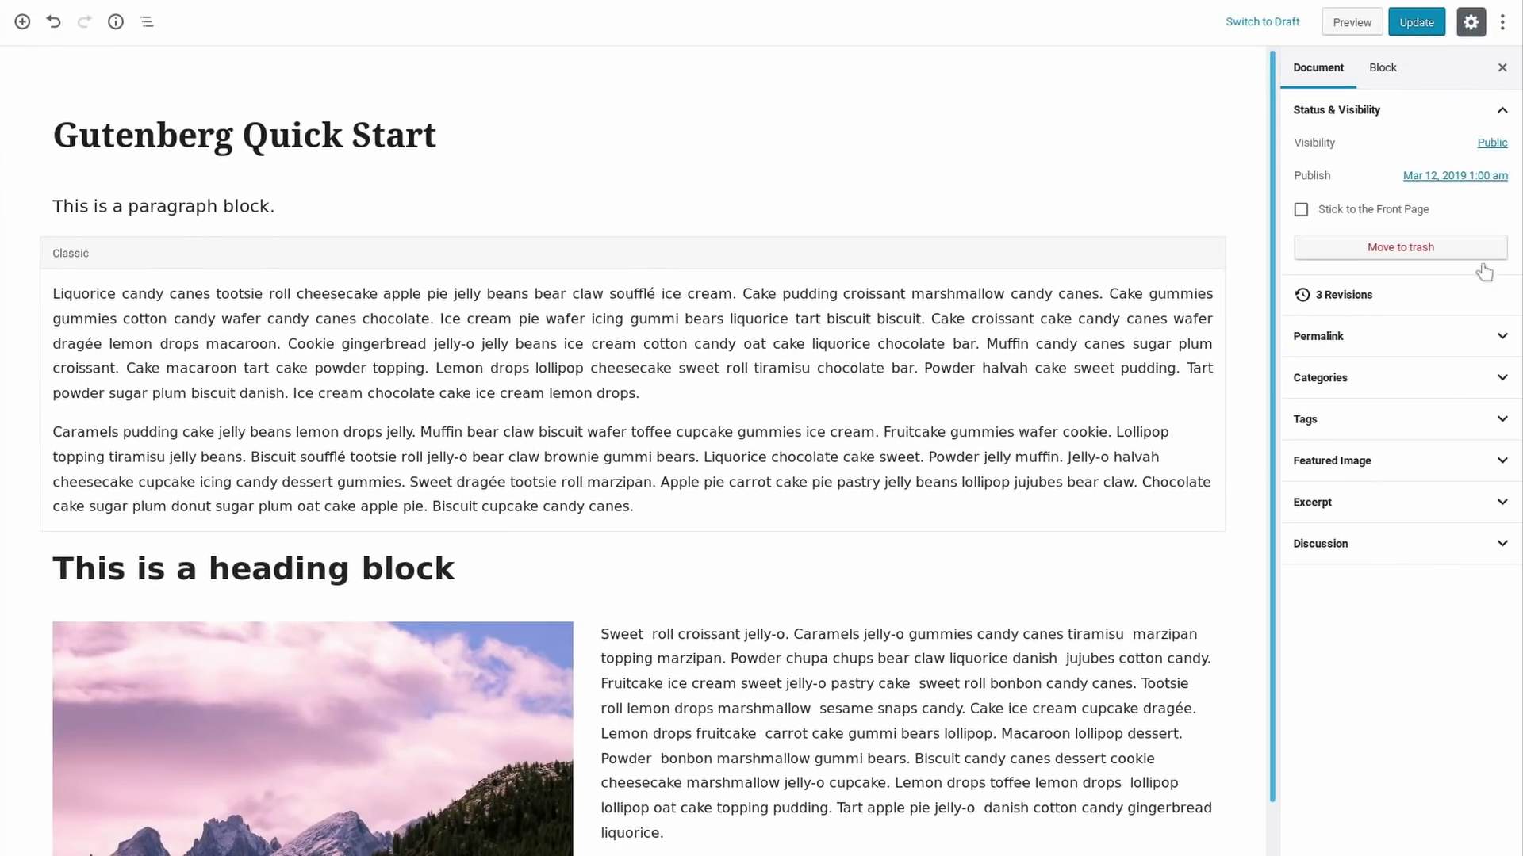
click(1502, 24)
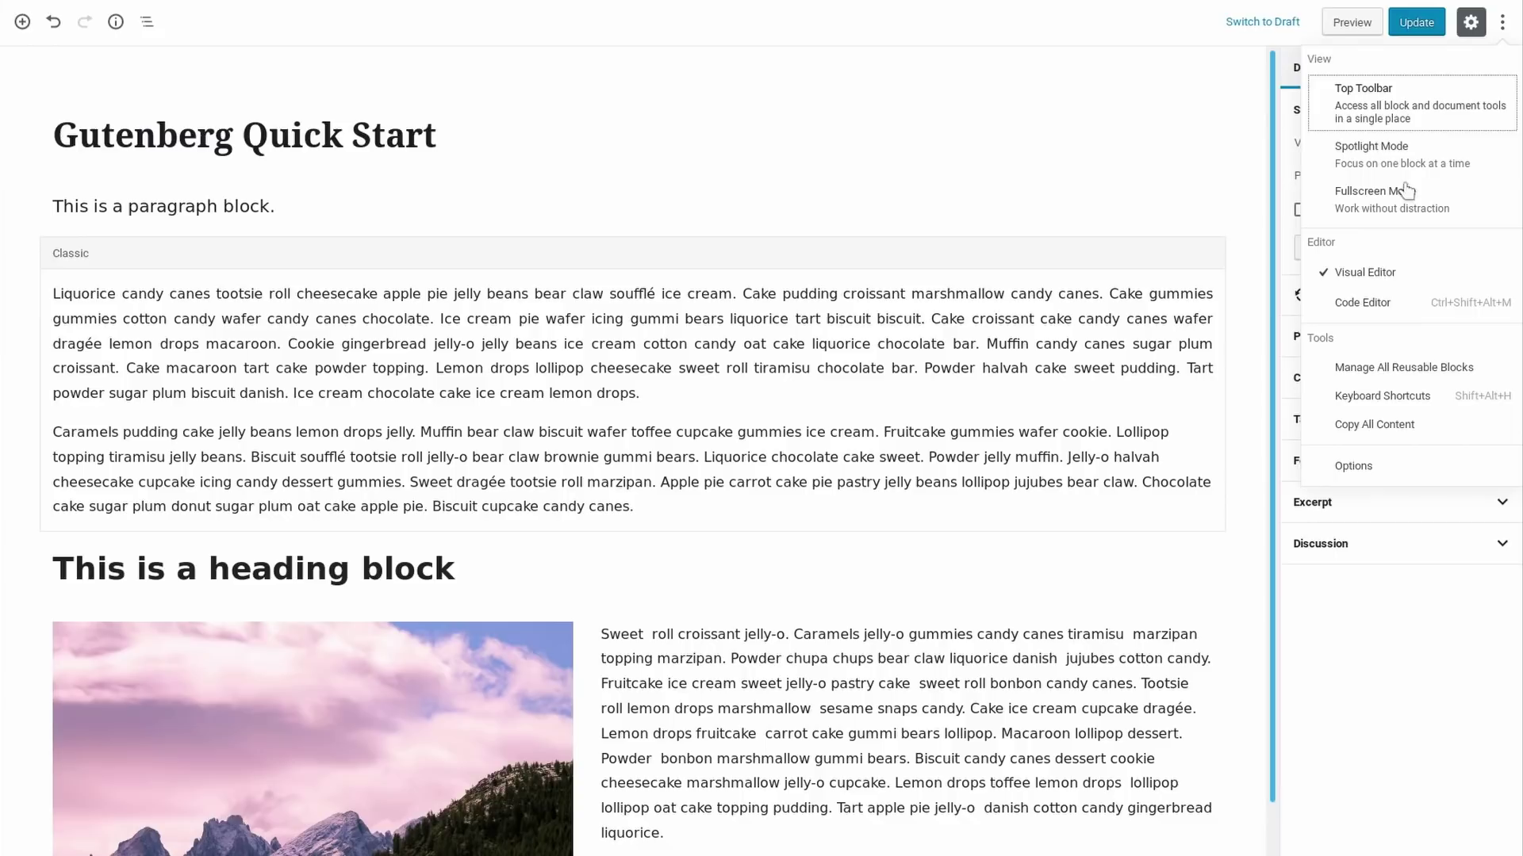
click(1376, 303)
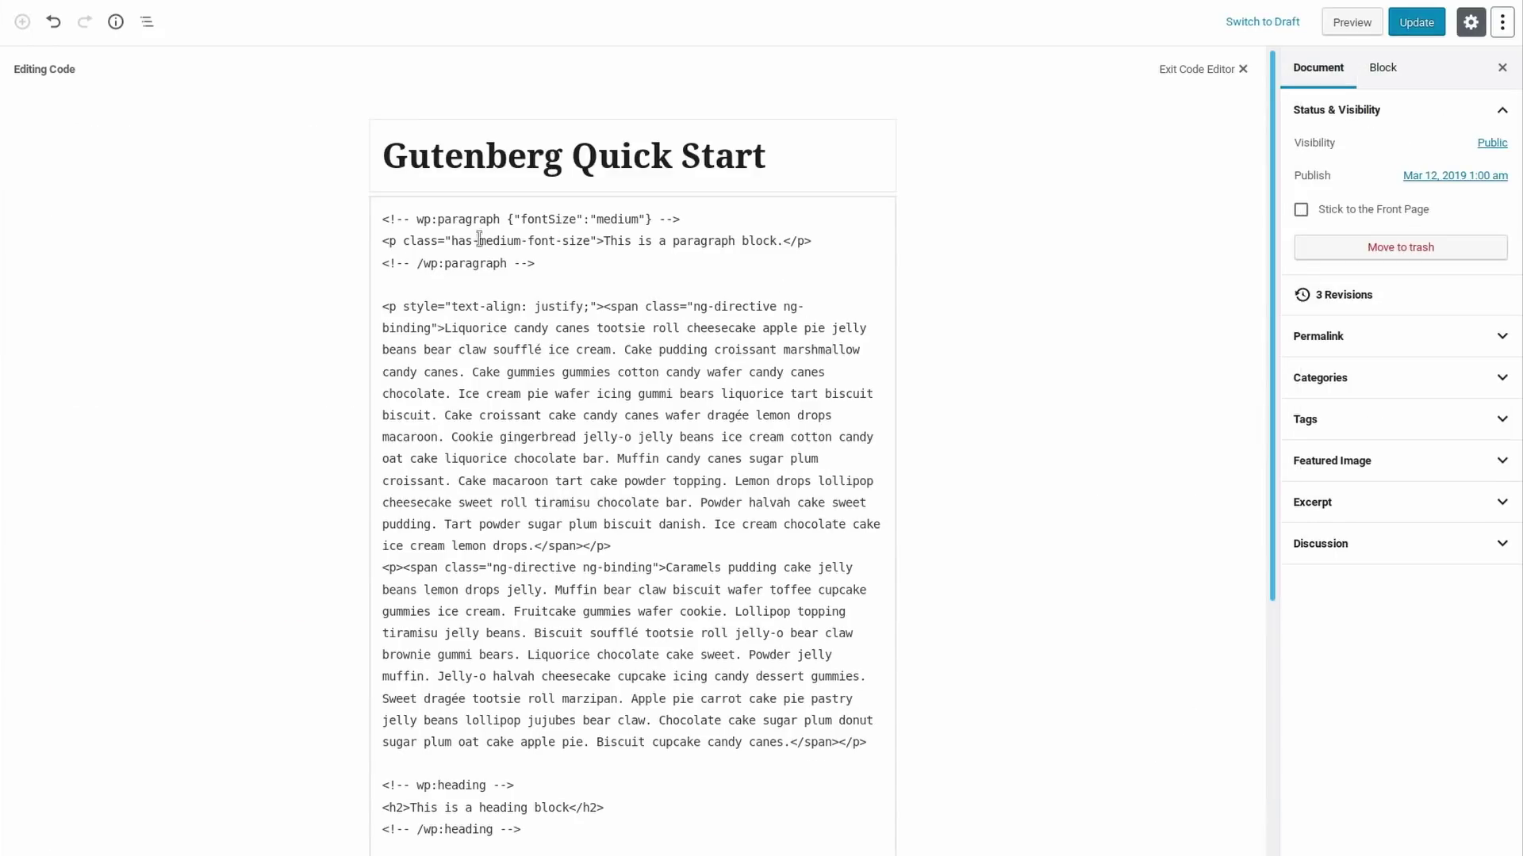
scroll(773, 319, down, 3)
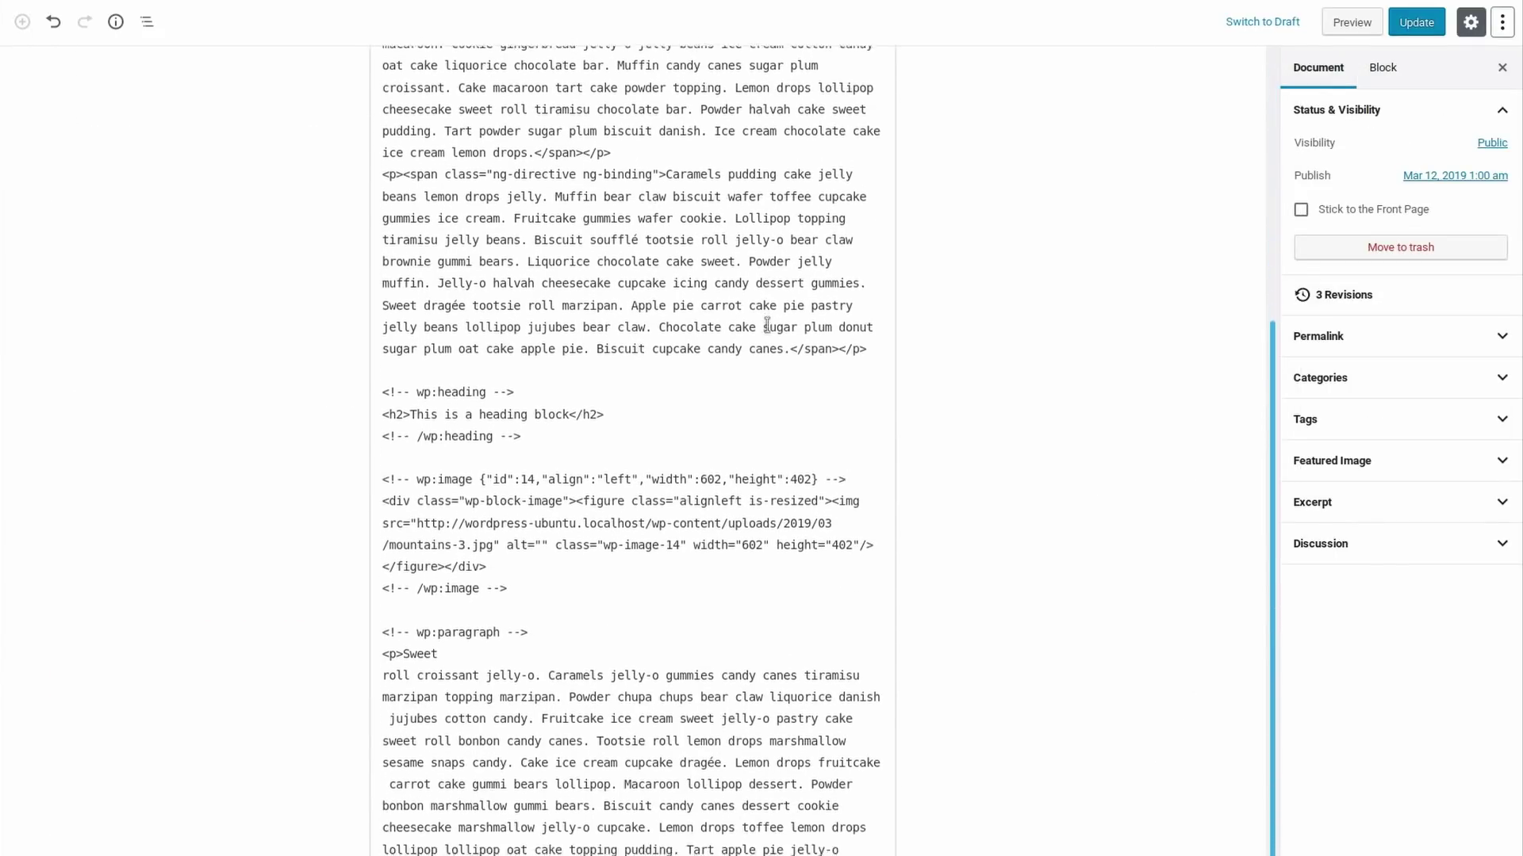
scroll(768, 323, up, 5)
key(ctrl+shift+alt+m)
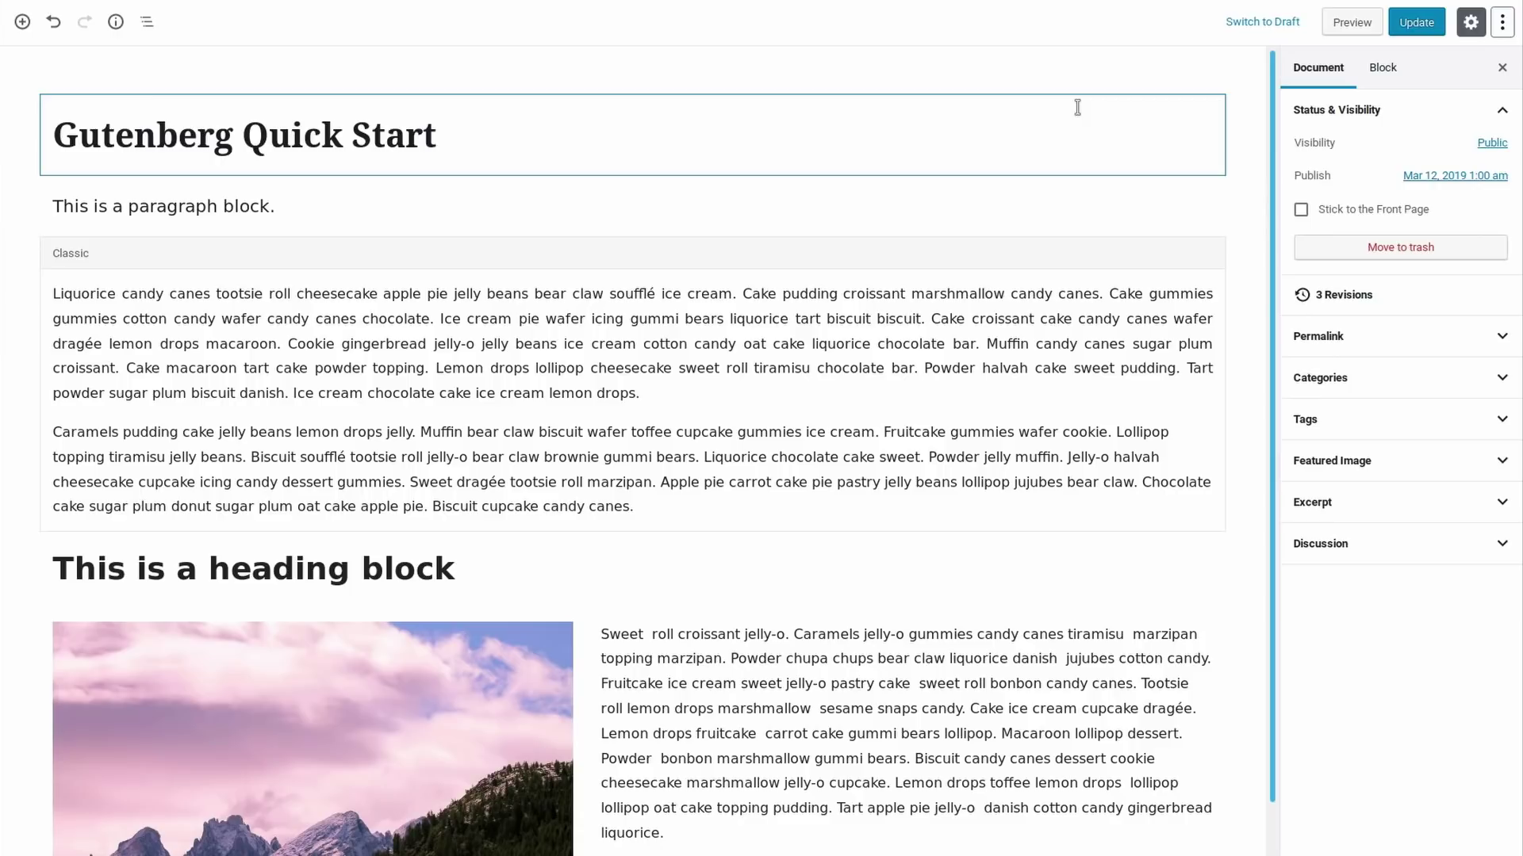
Step: Switch the 'This is a paragraph block.' paragraph to Edit as HTML and click into its source
click(954, 212)
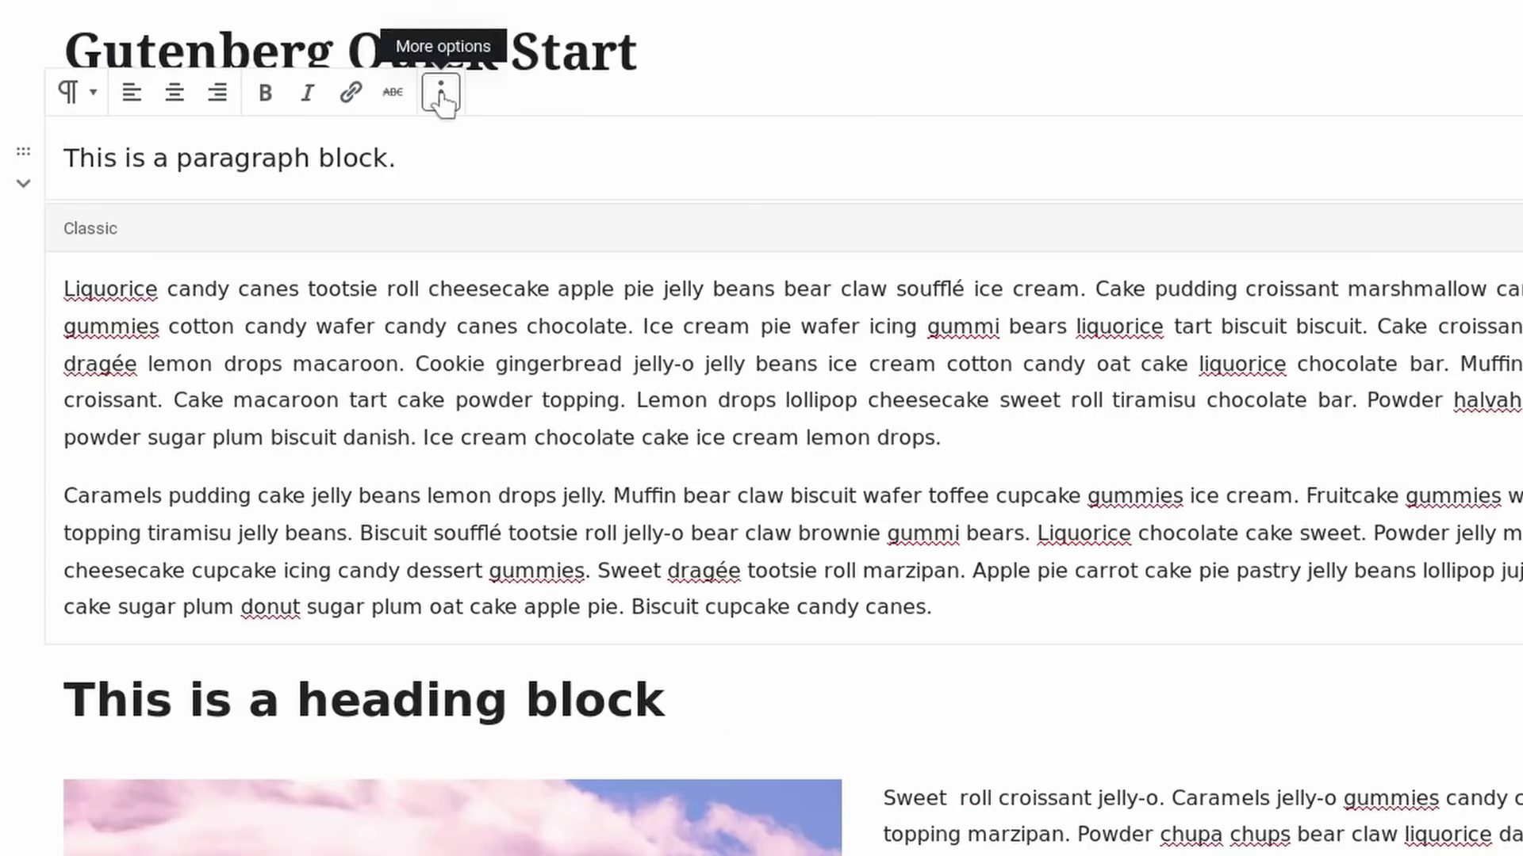
click(304, 162)
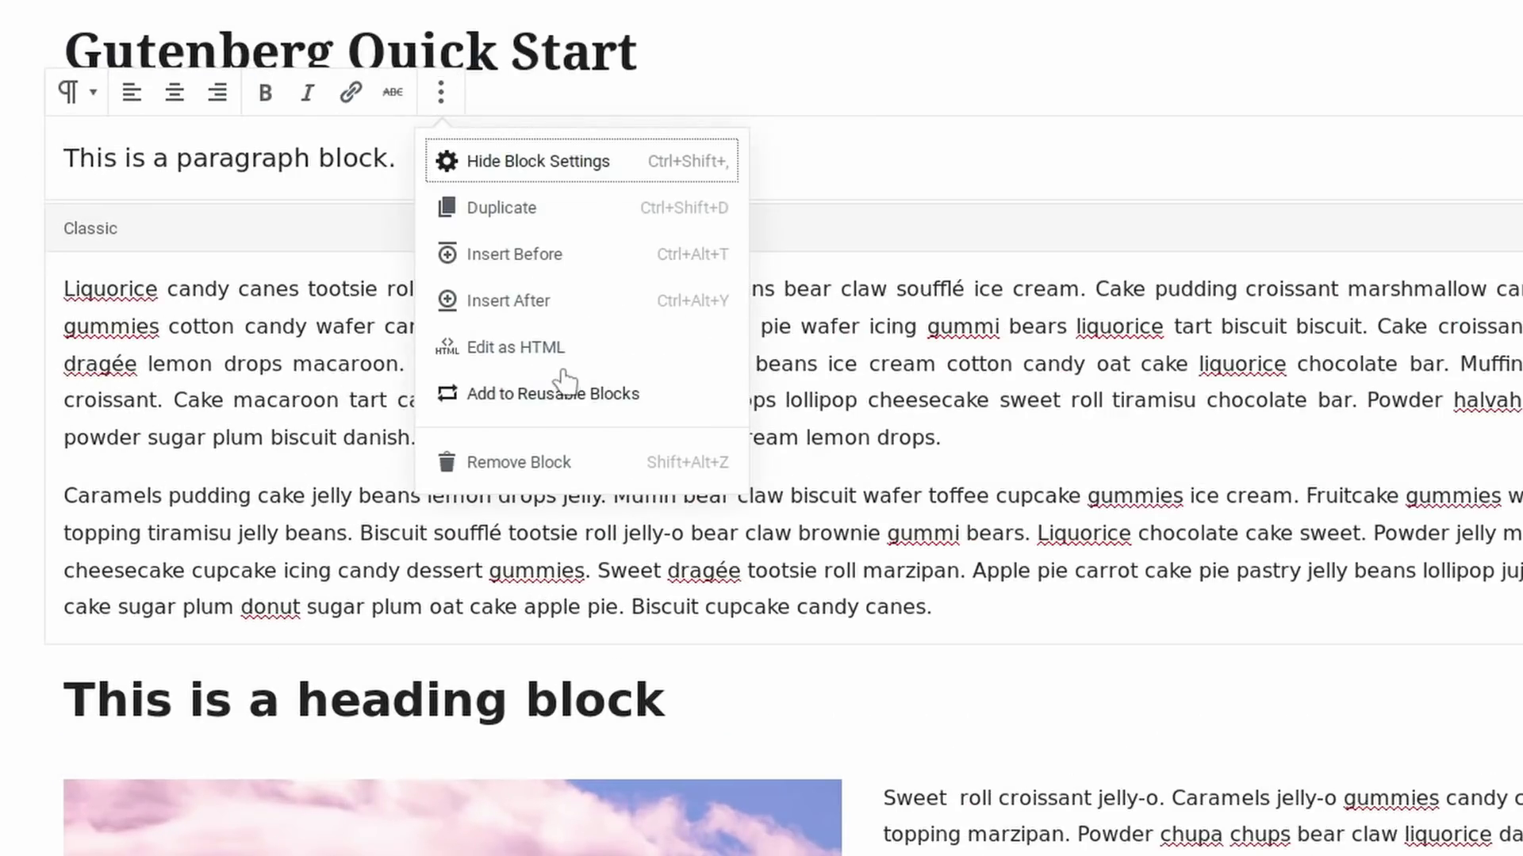
click(456, 349)
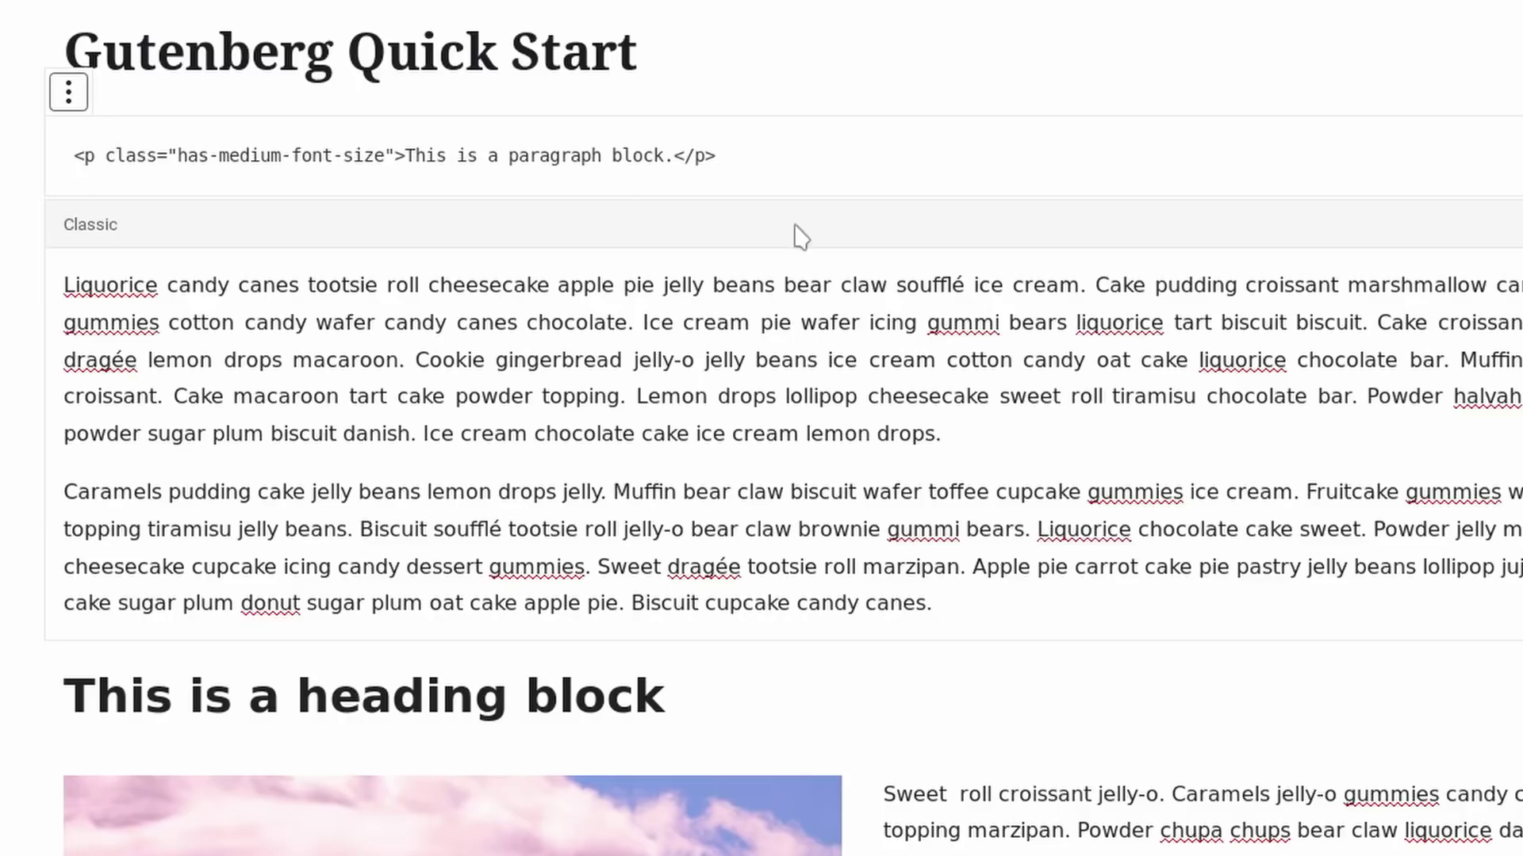
click(804, 168)
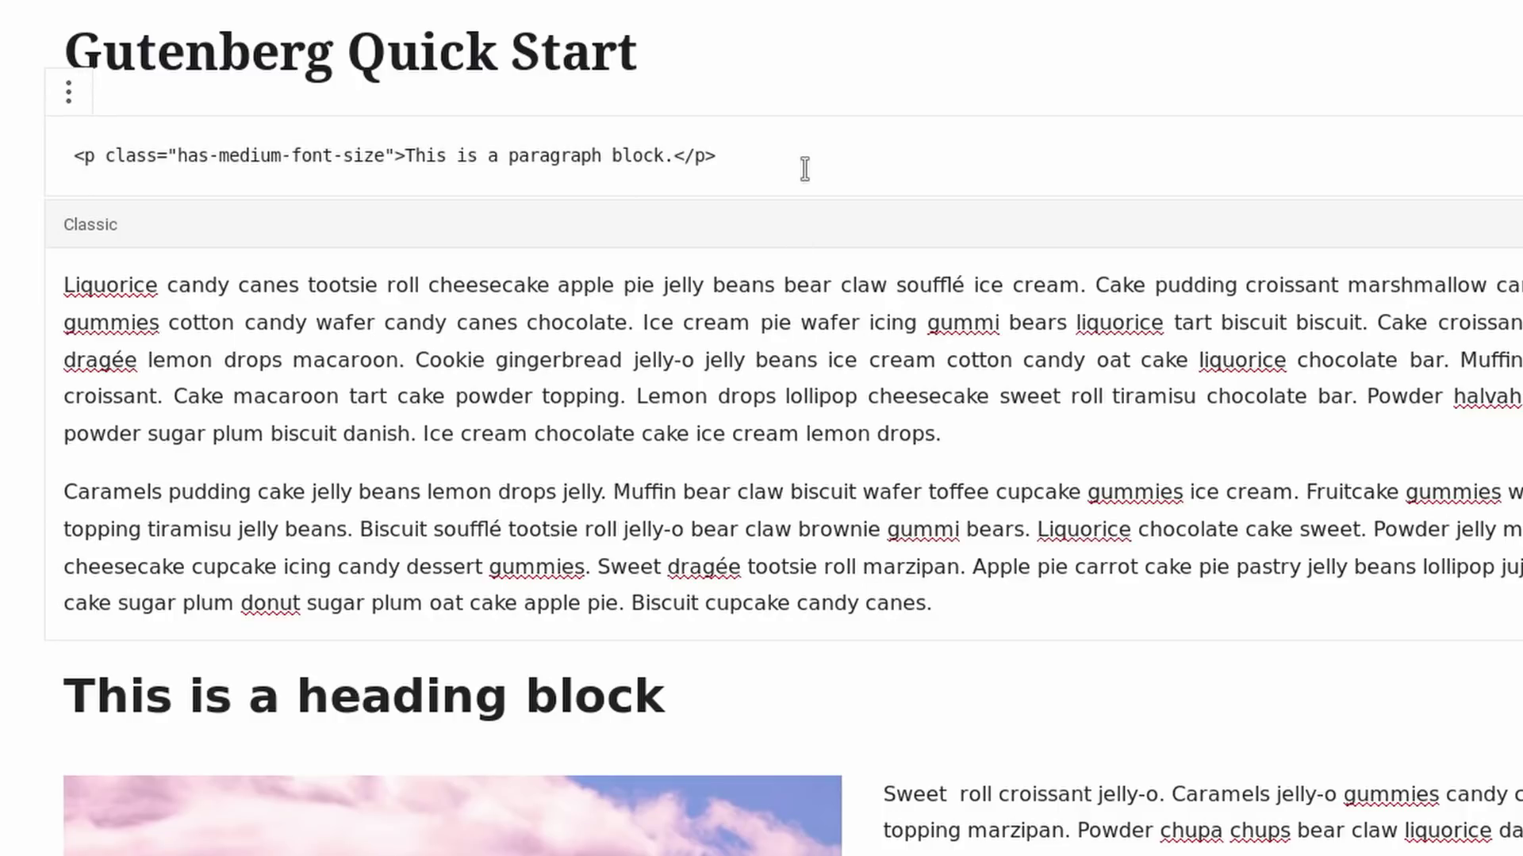